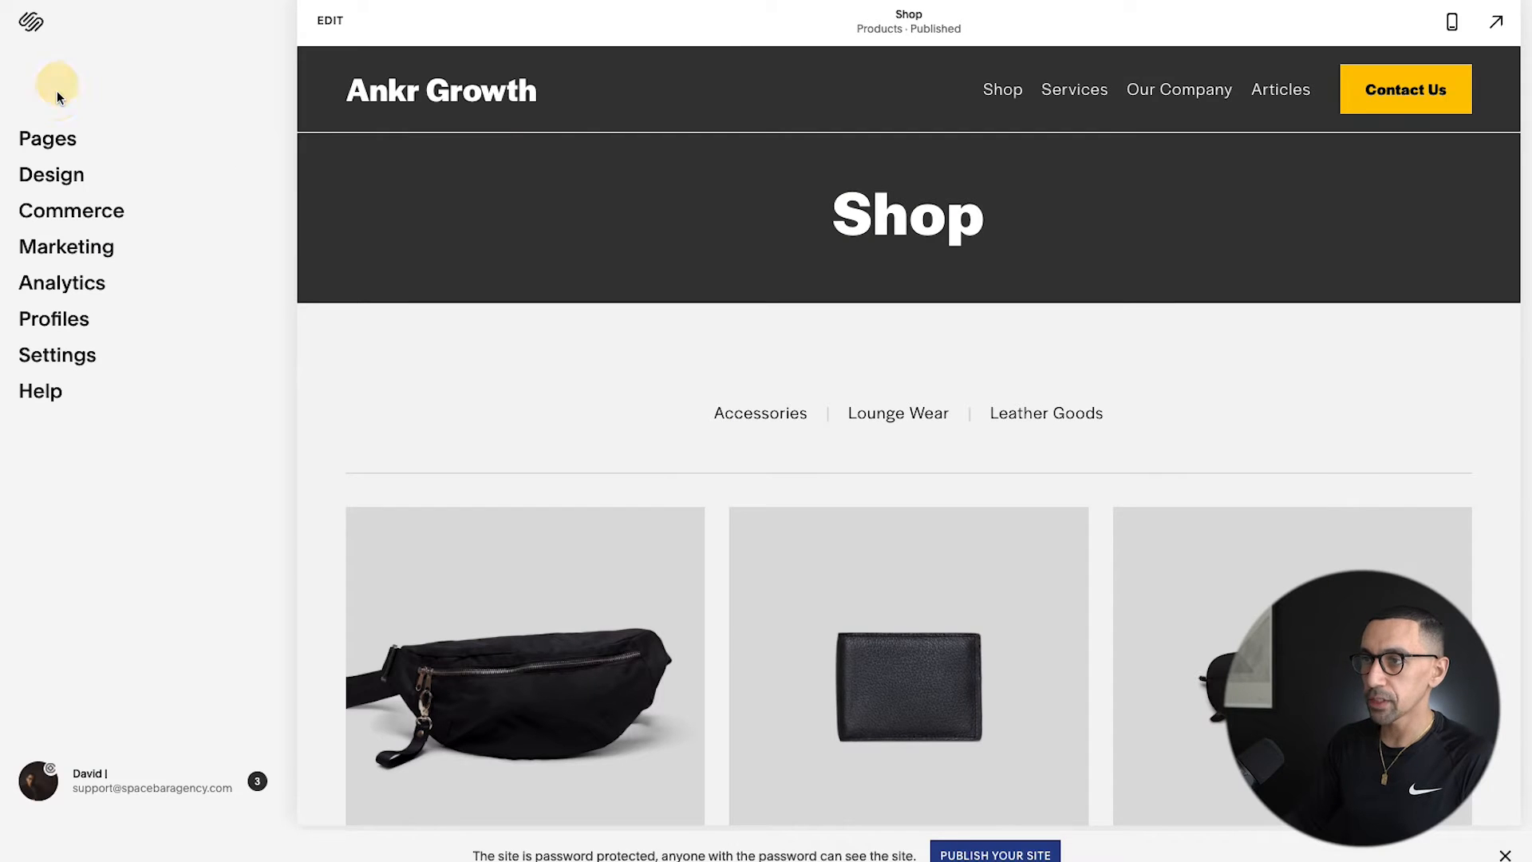
Open the full product list of the unlinked Shop store page.
left_click(54, 140)
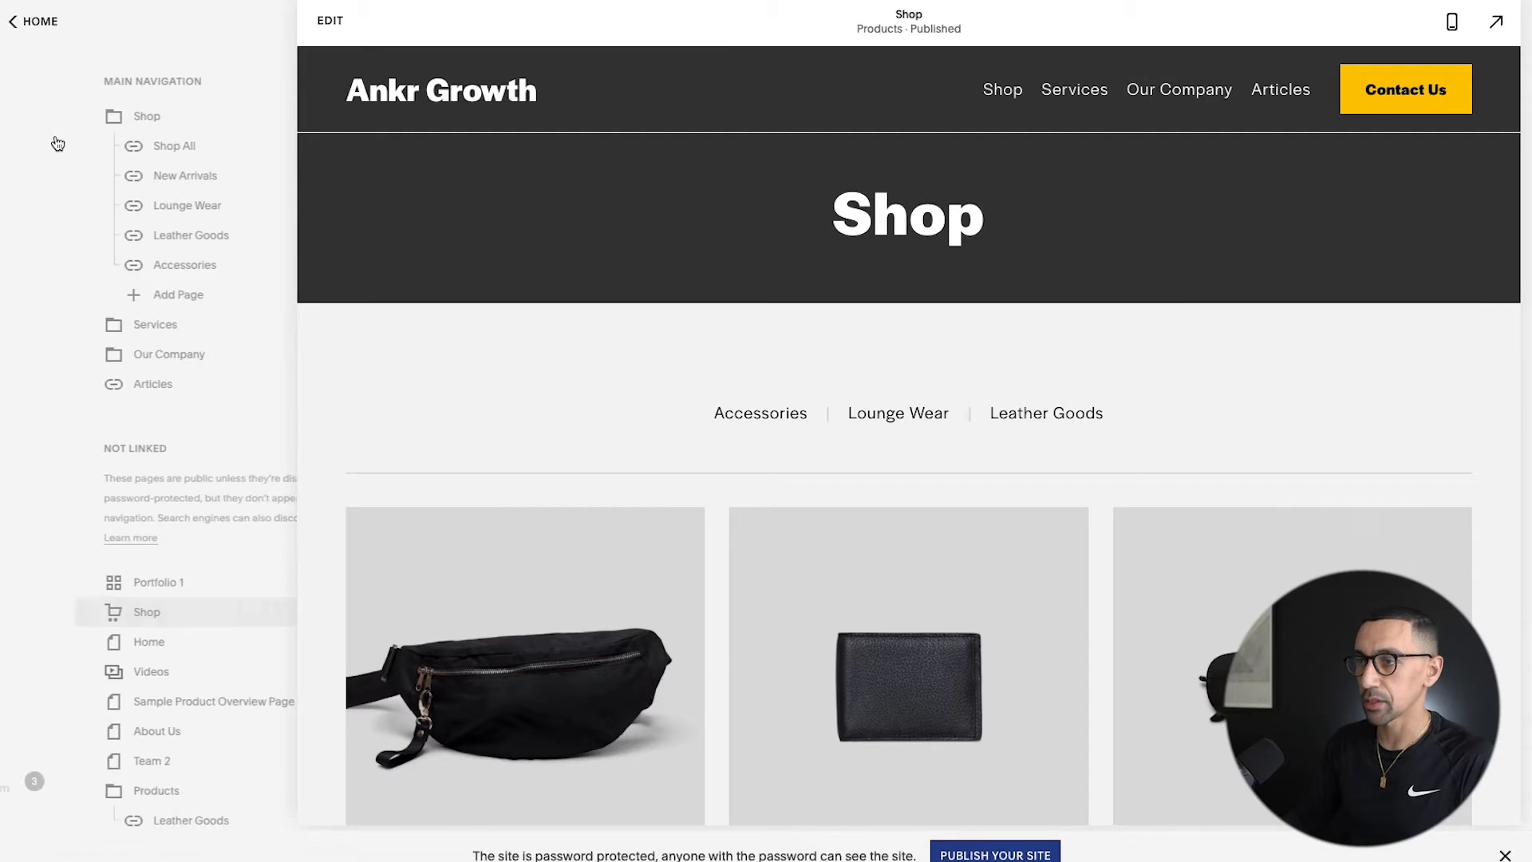
scroll(89, 528, "down", 2)
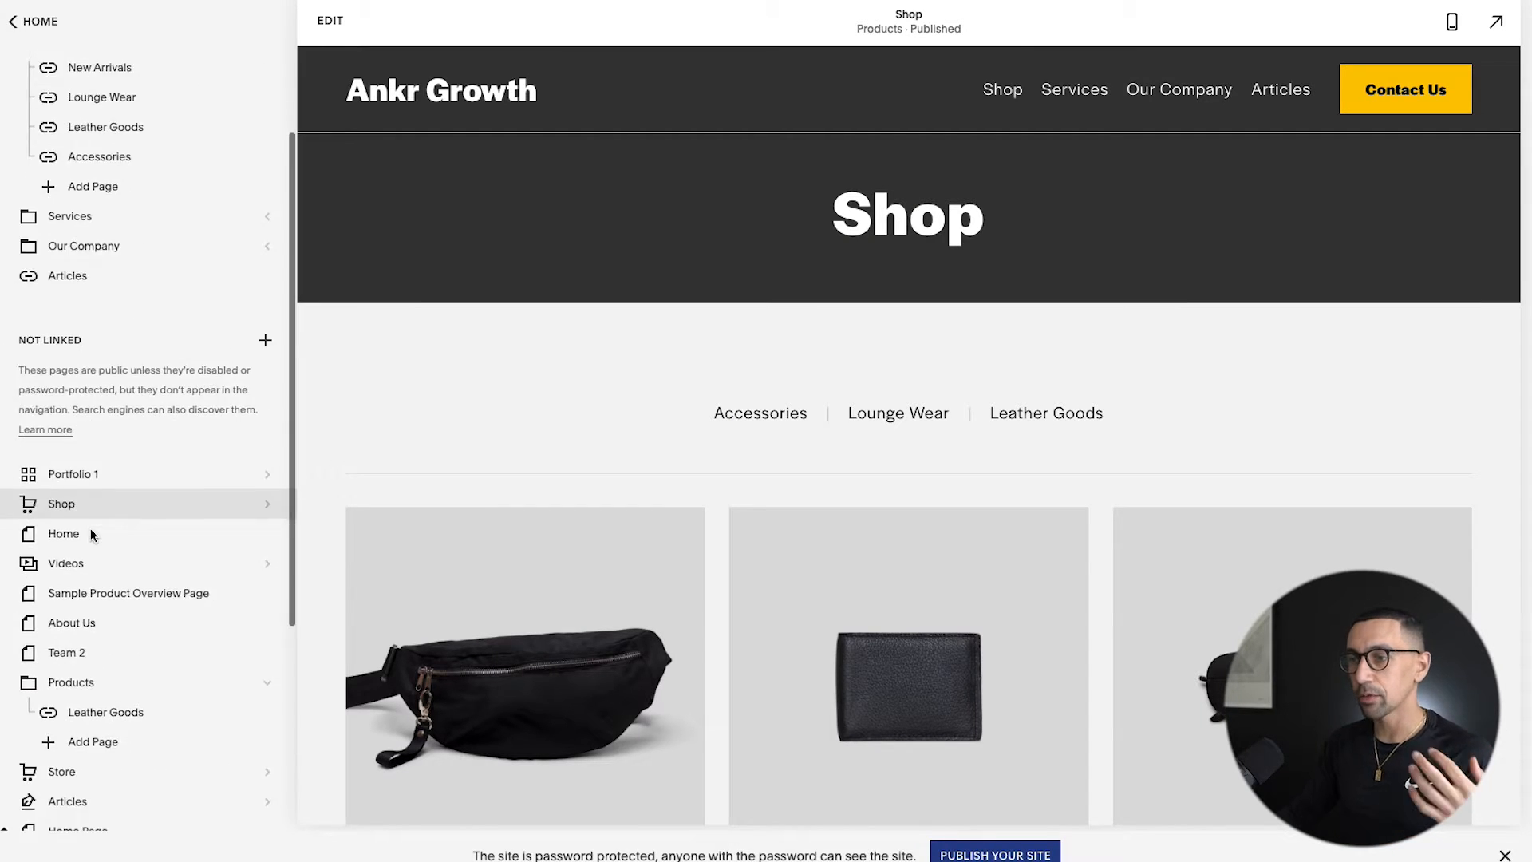
left_click(265, 340)
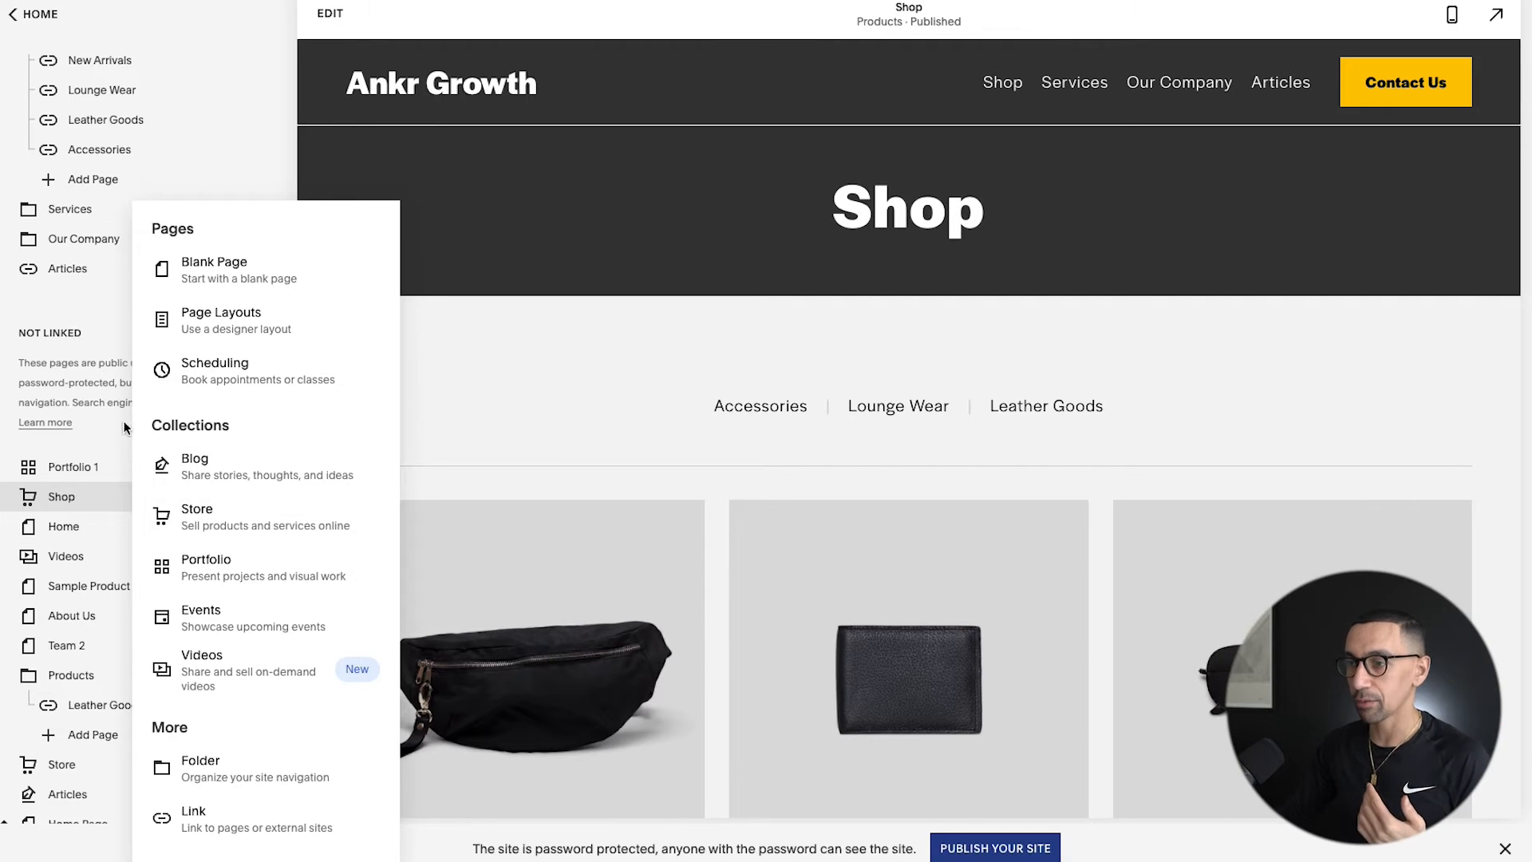
left_click(72, 381)
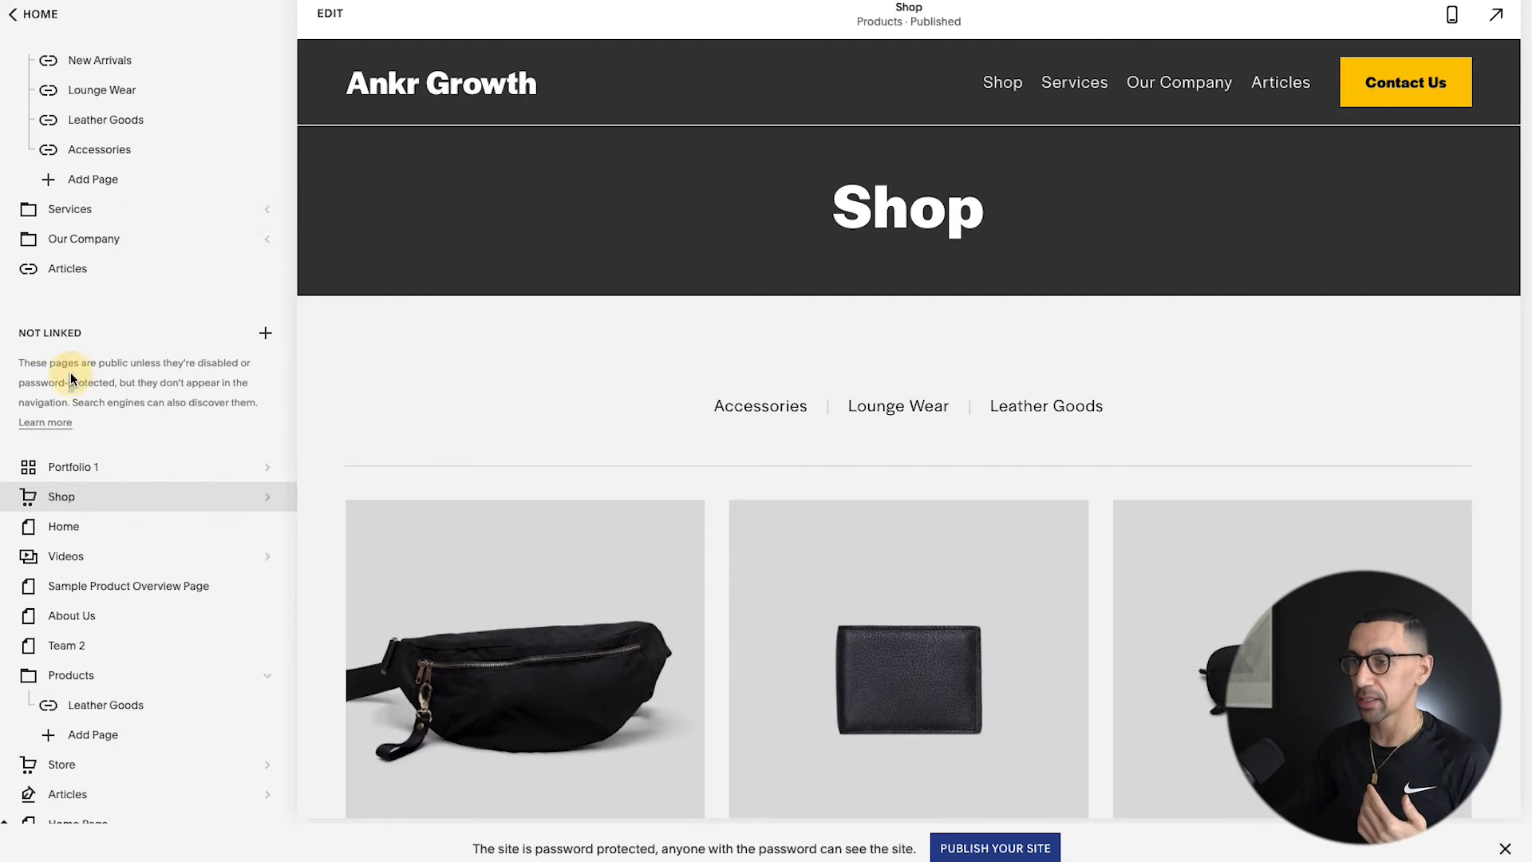
left_click(90, 498)
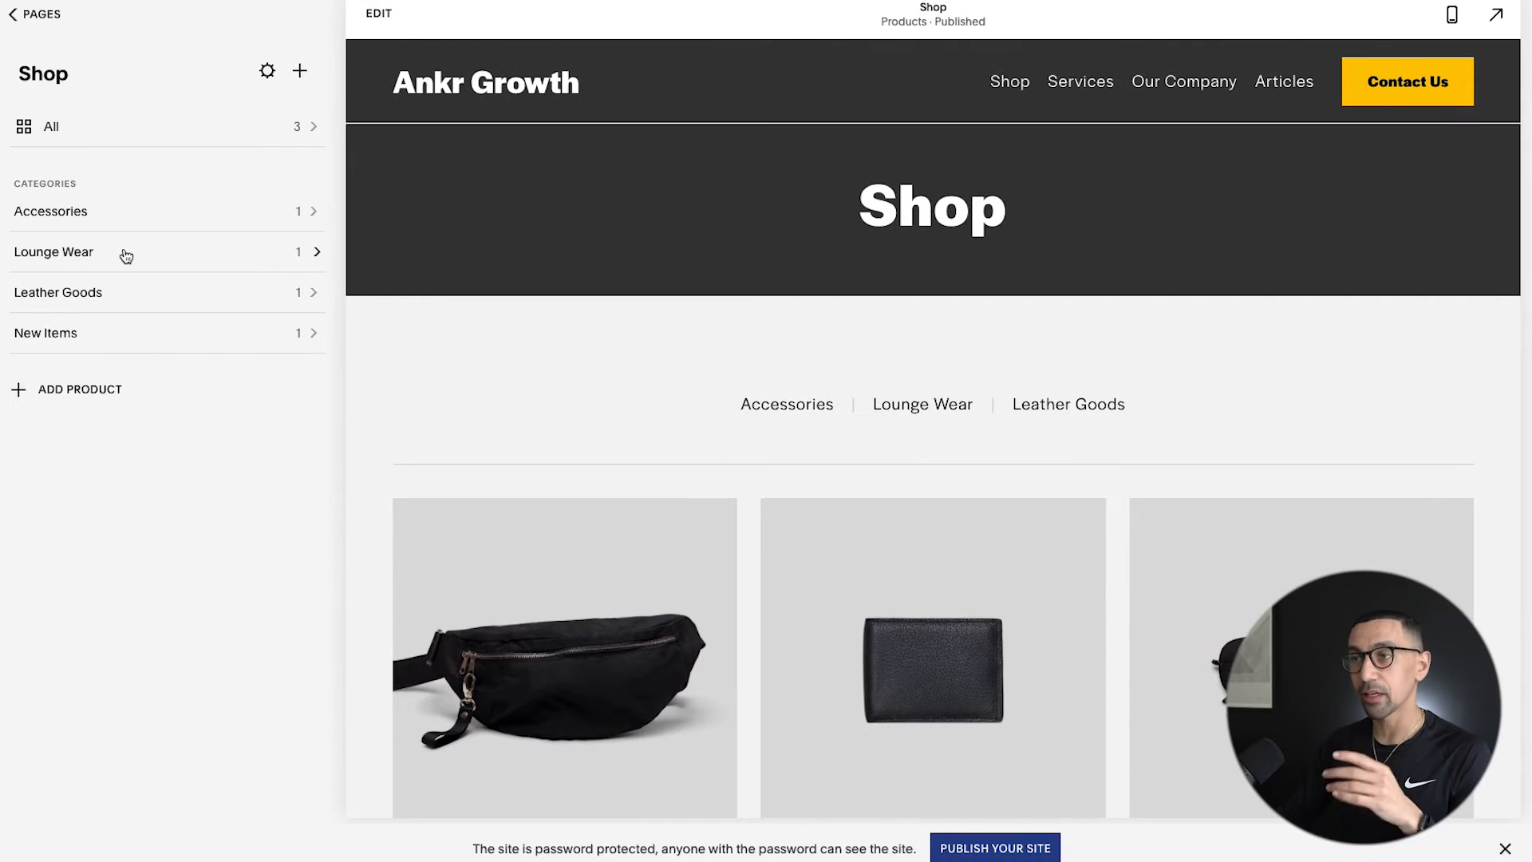
left_click(77, 127)
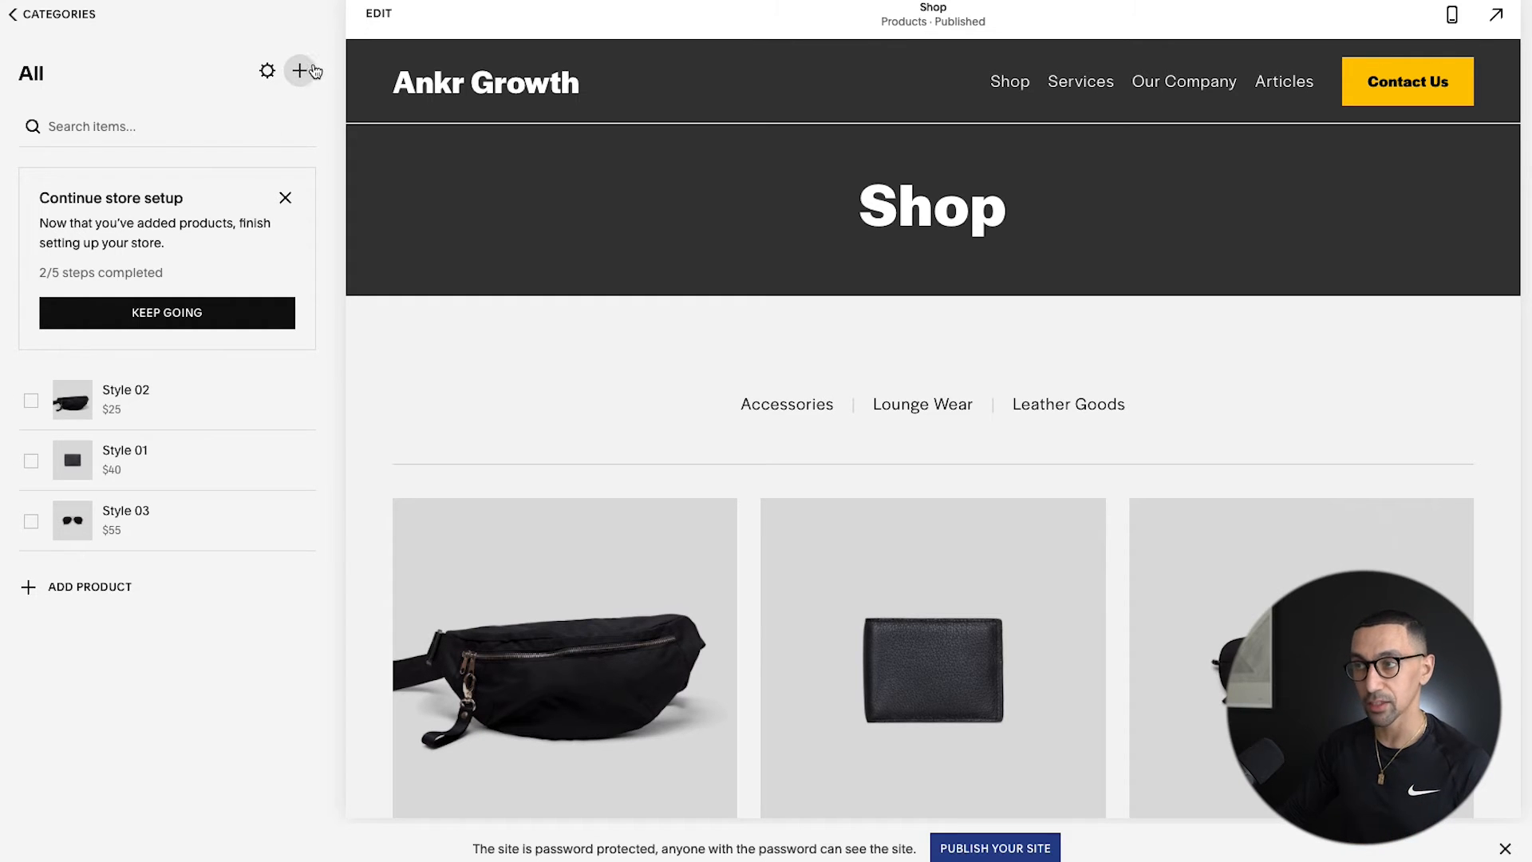
Open the Style 02 product for editing and go to its Organization settings.
mouse_move(299, 407)
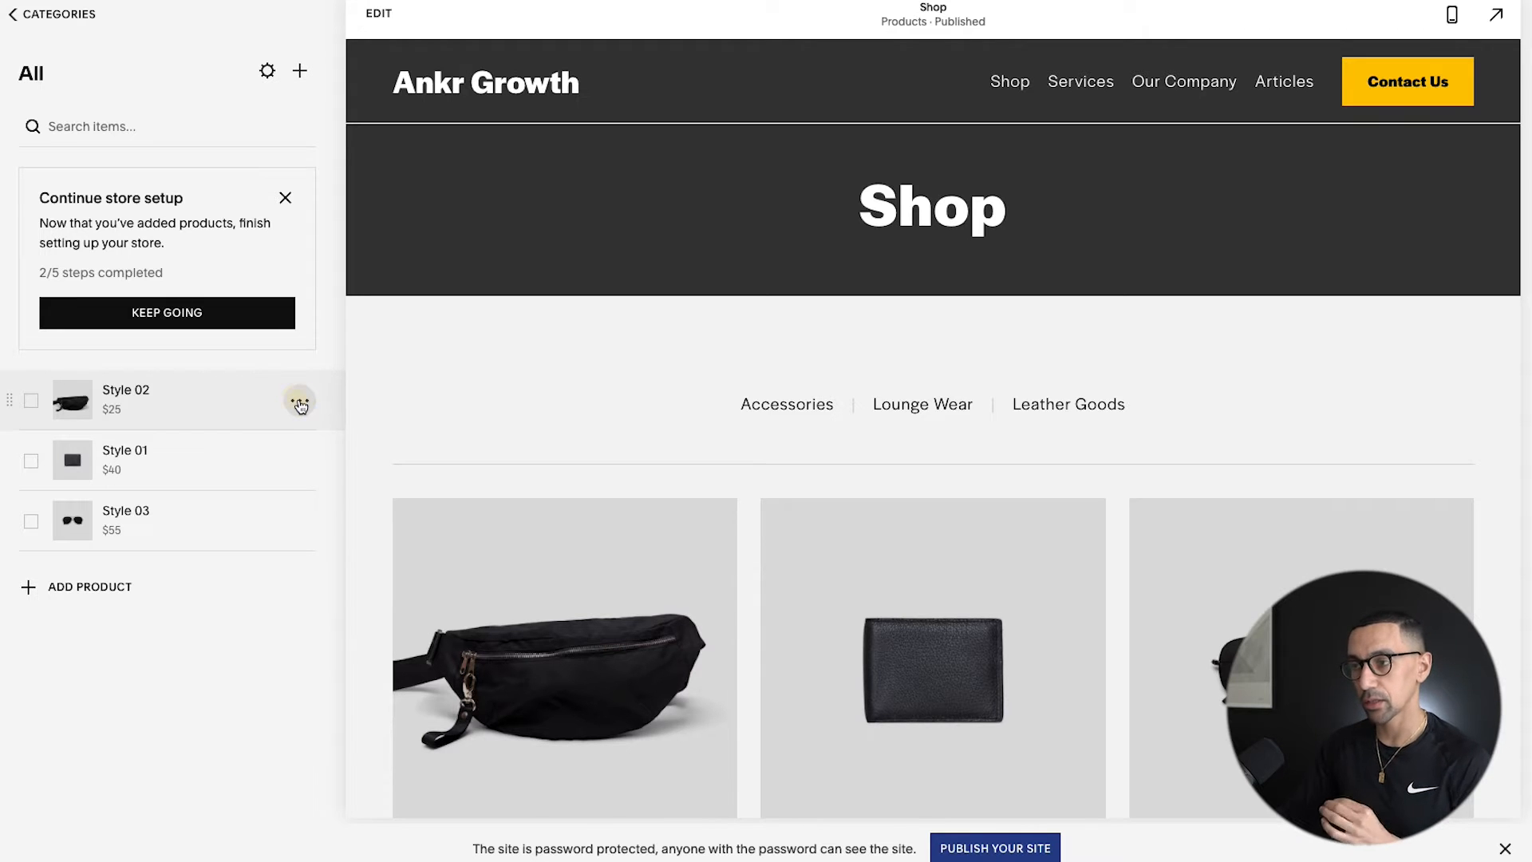
left_click(300, 404)
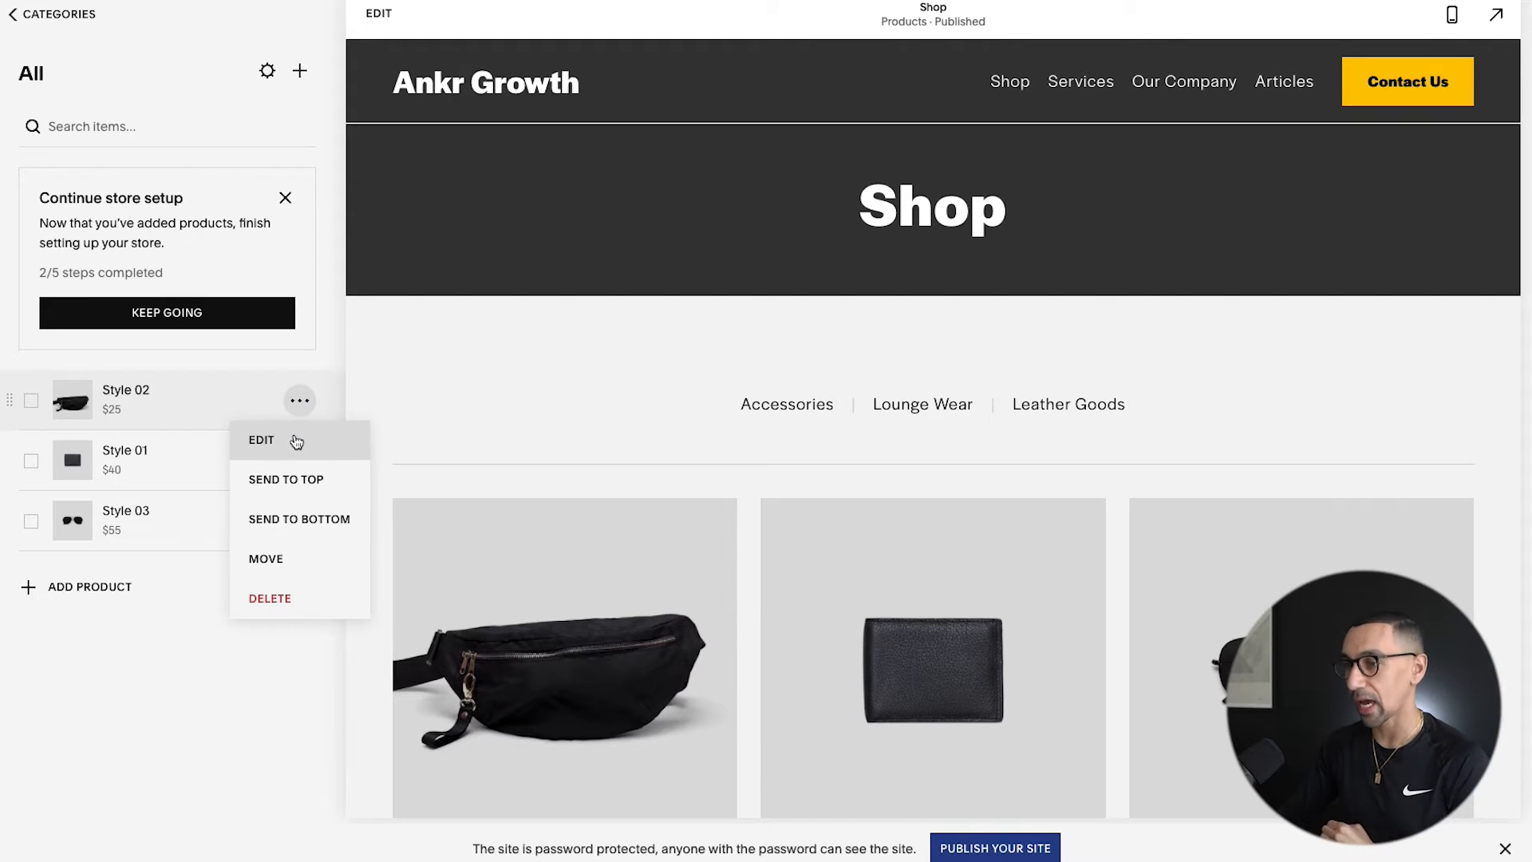
left_click(296, 441)
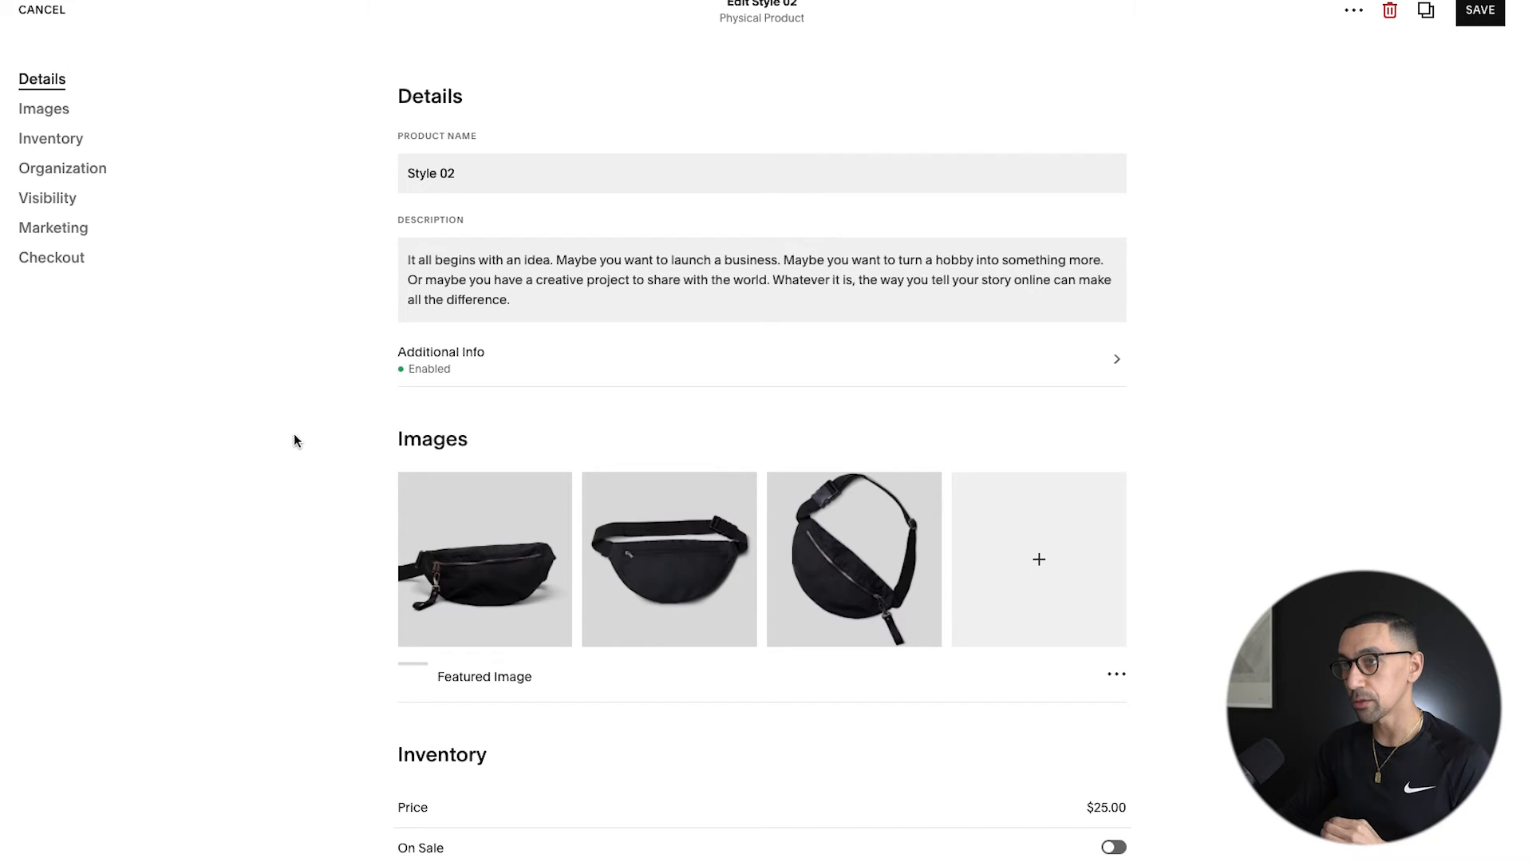
scroll(527, 369, "down", 8)
left_click(82, 175)
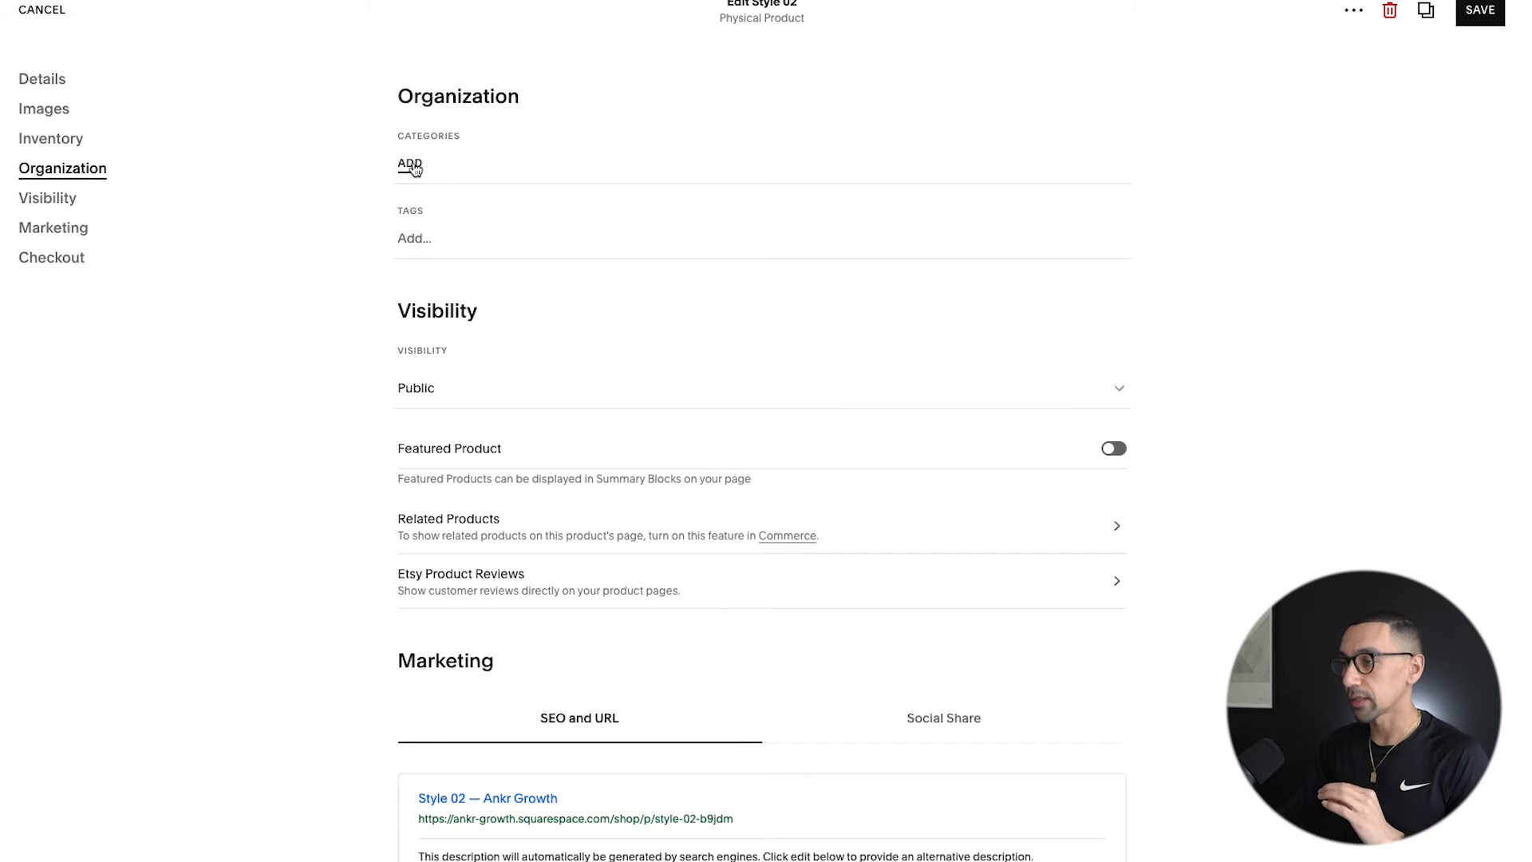
Create a new category named Pants and assign it to the Style 02 product.
left_click(412, 165)
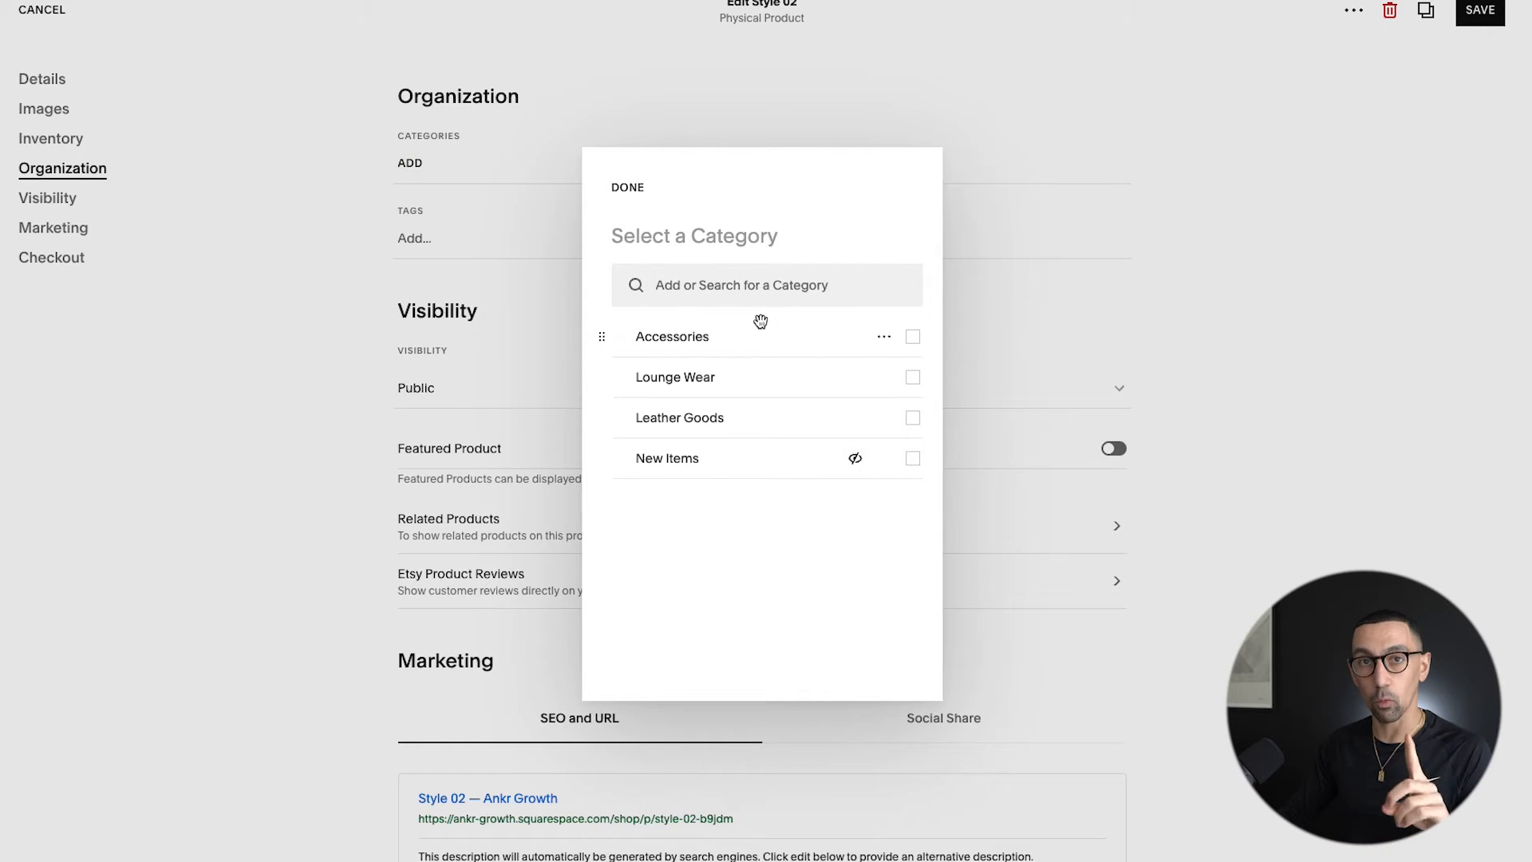
left_click(752, 293)
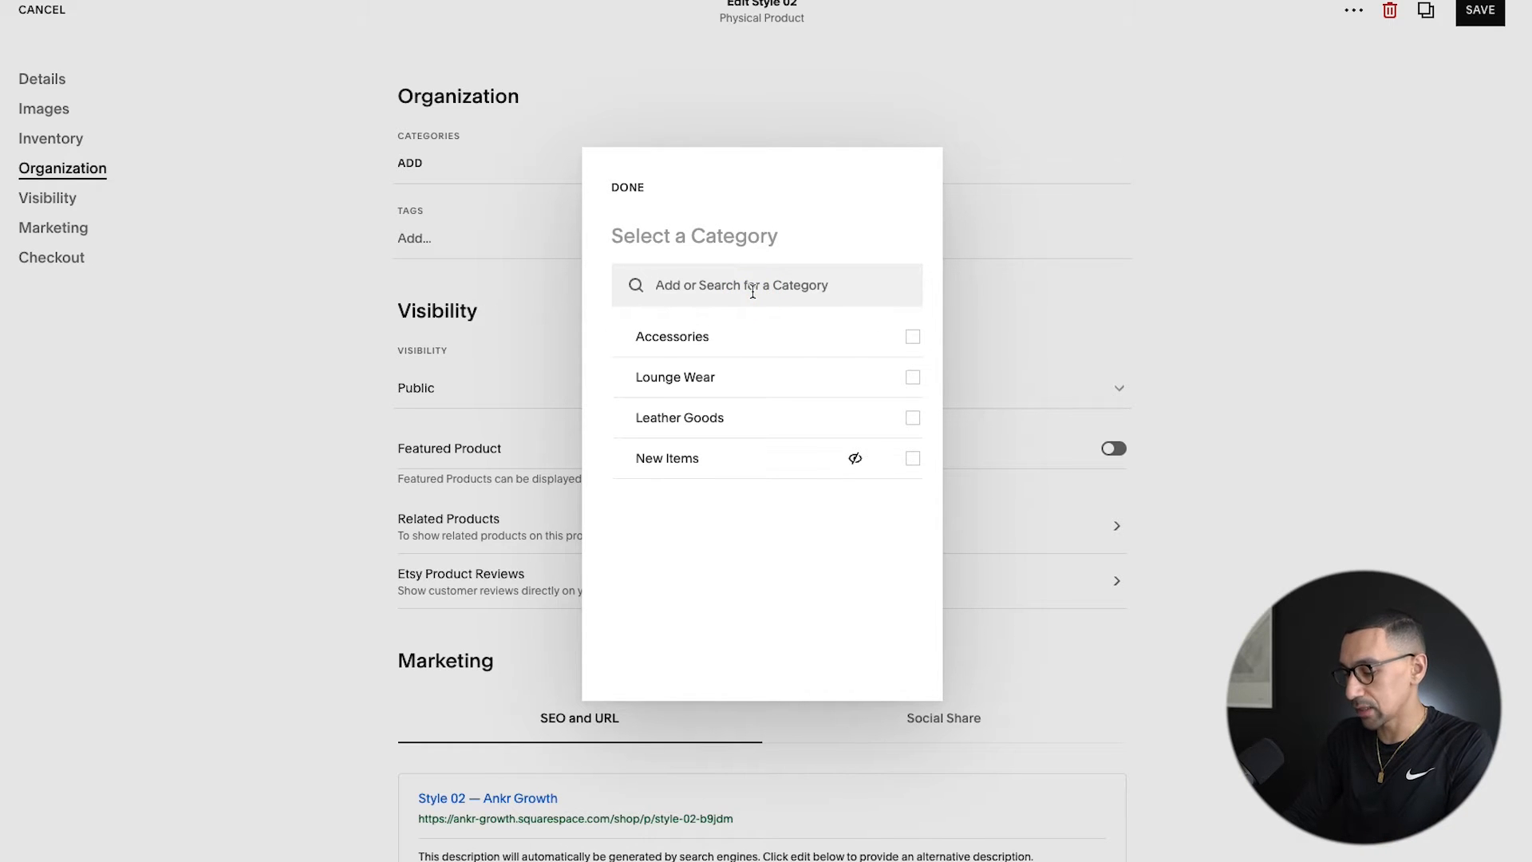
type("Pan")
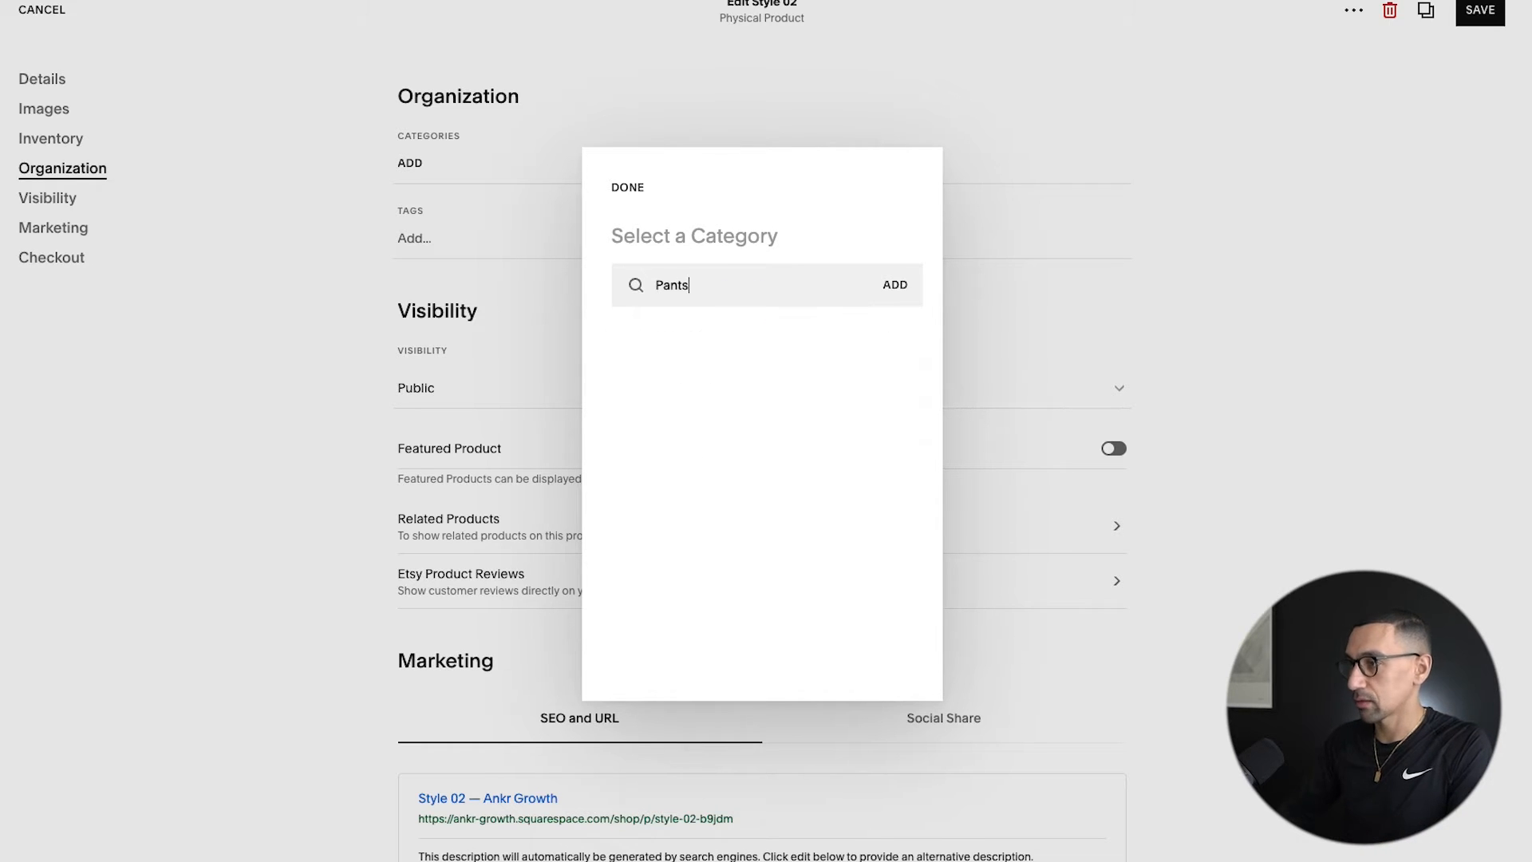
type("ts")
left_click(900, 291)
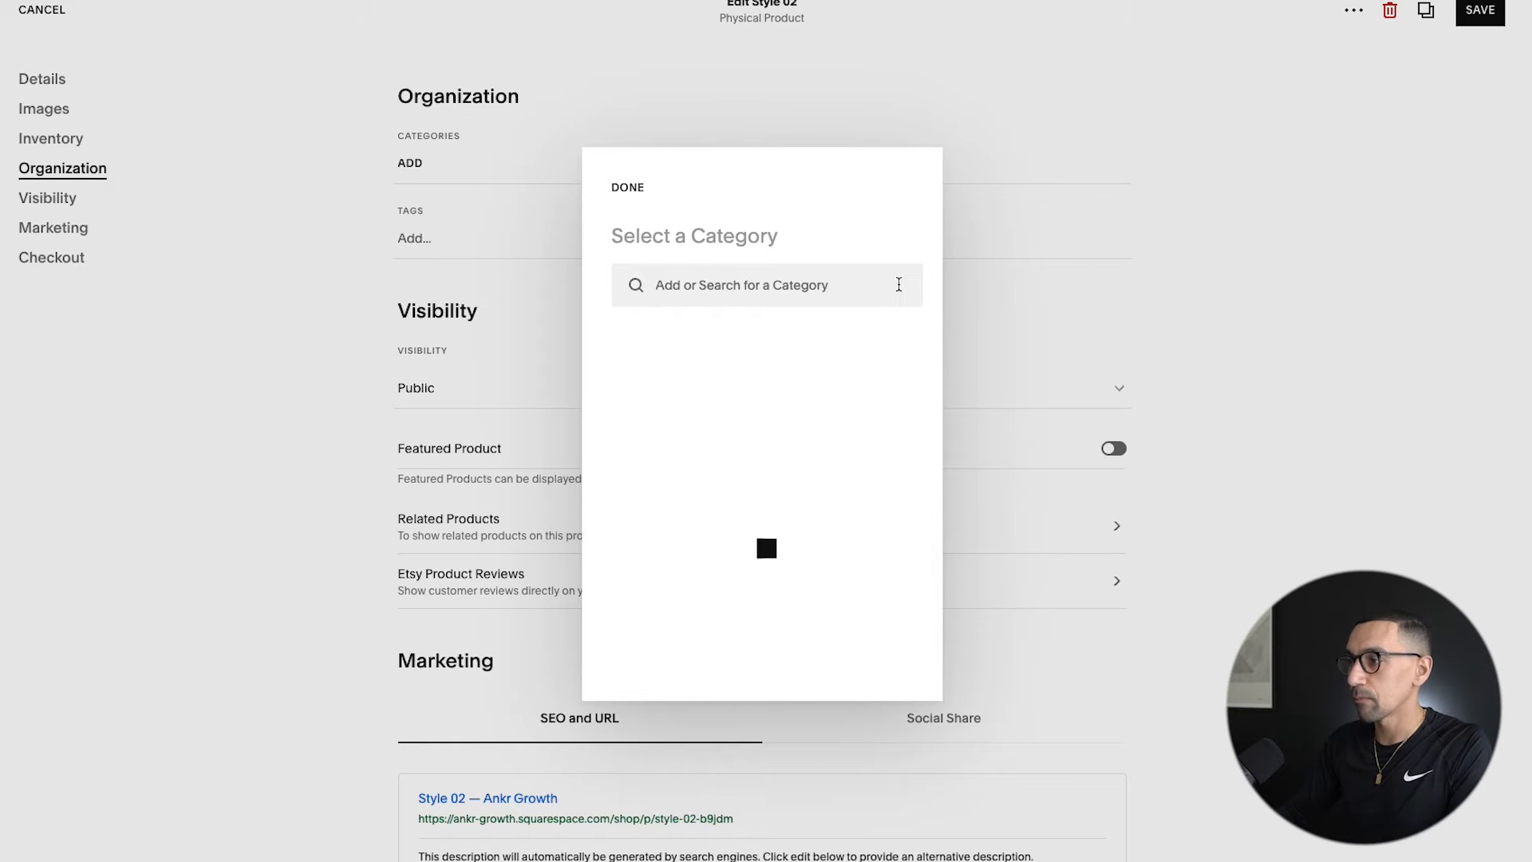
Create a second category named More for the product.
left_click(768, 282)
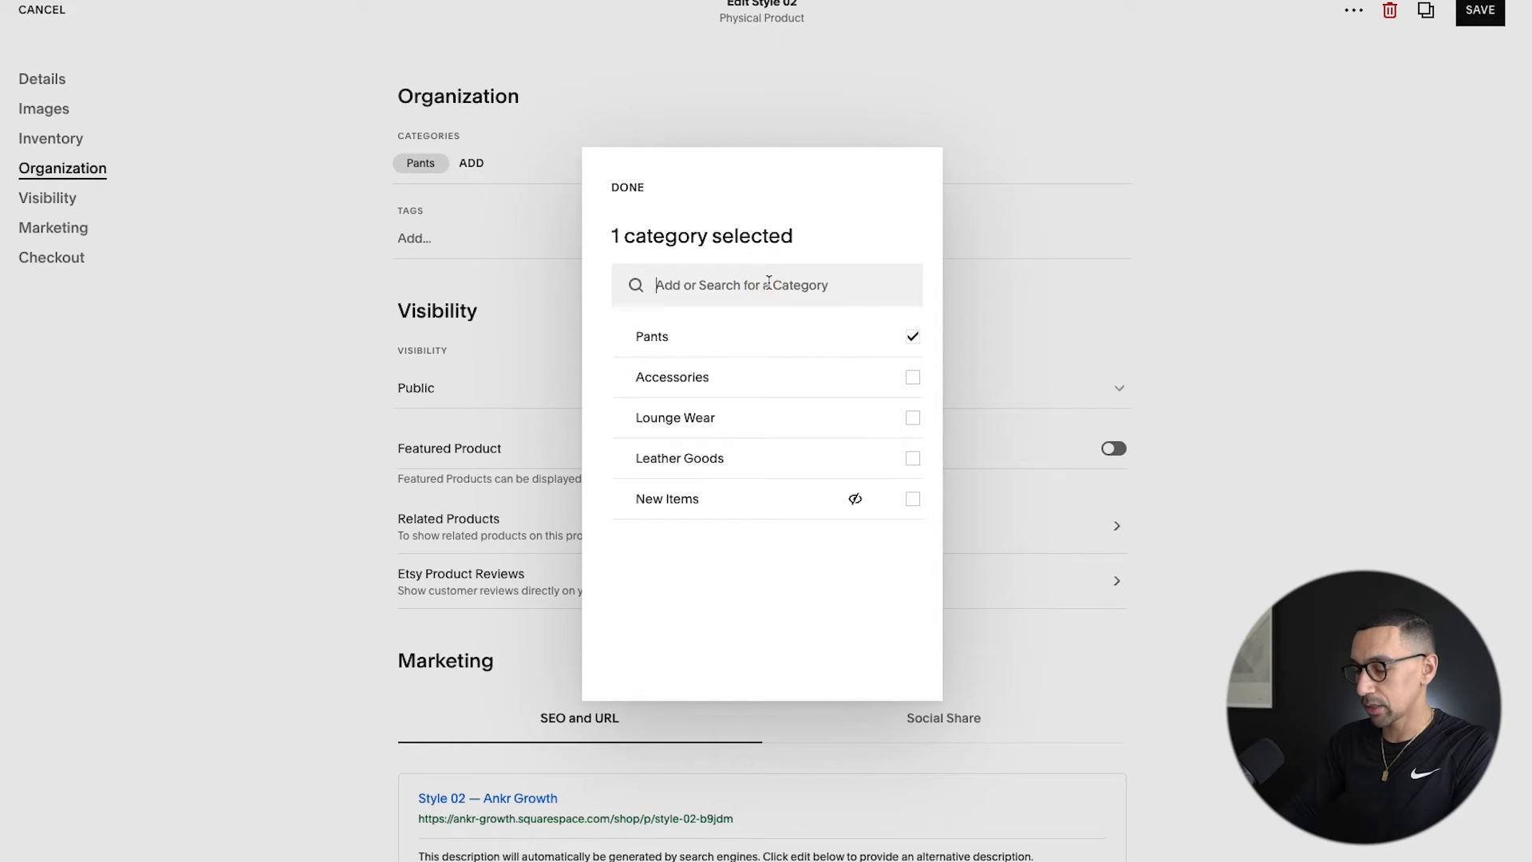
type("More")
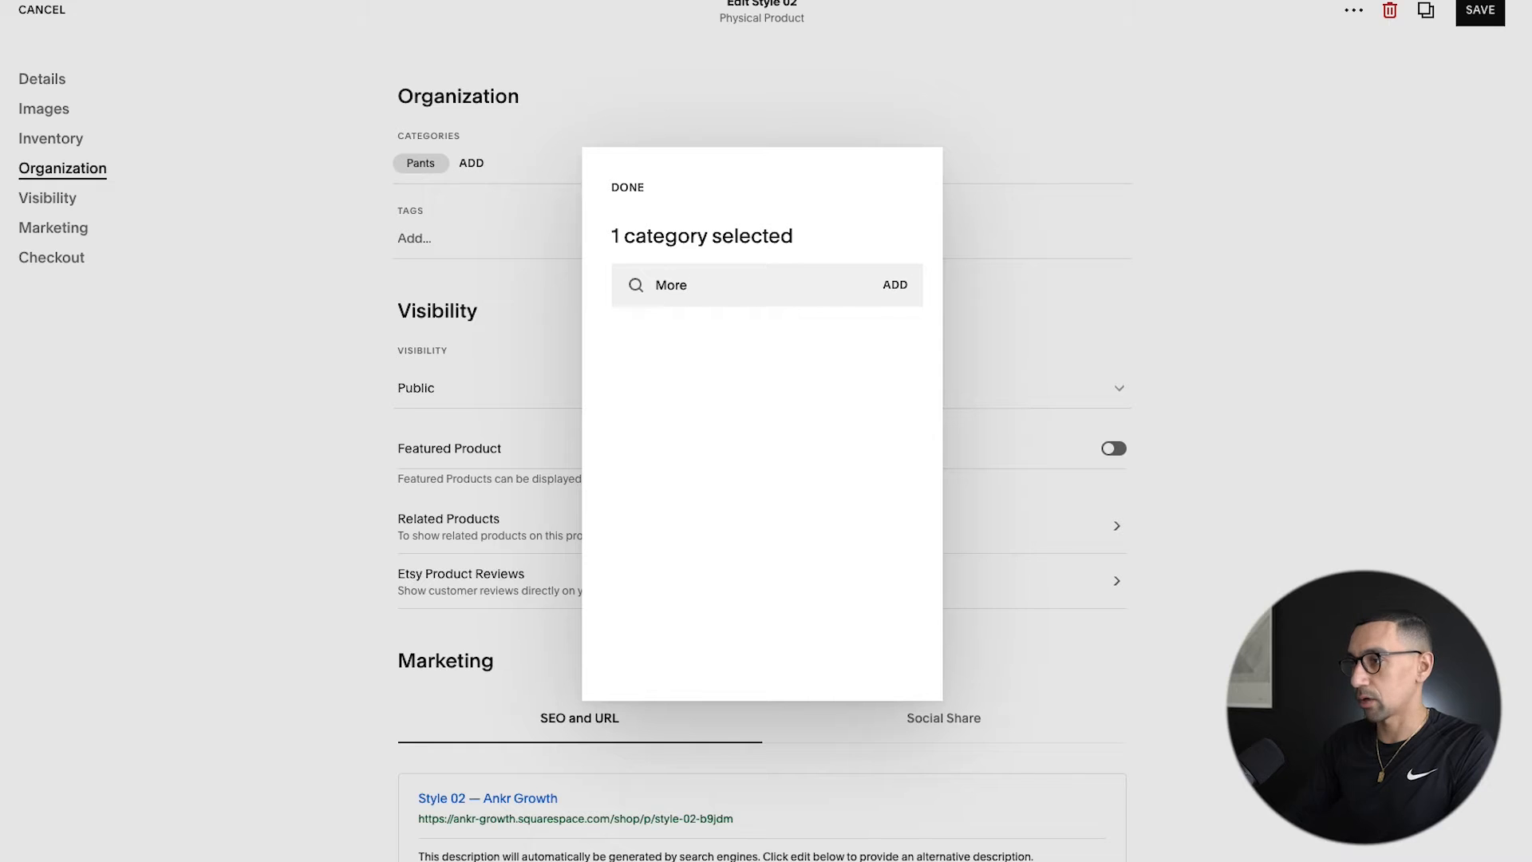
left_click(910, 291)
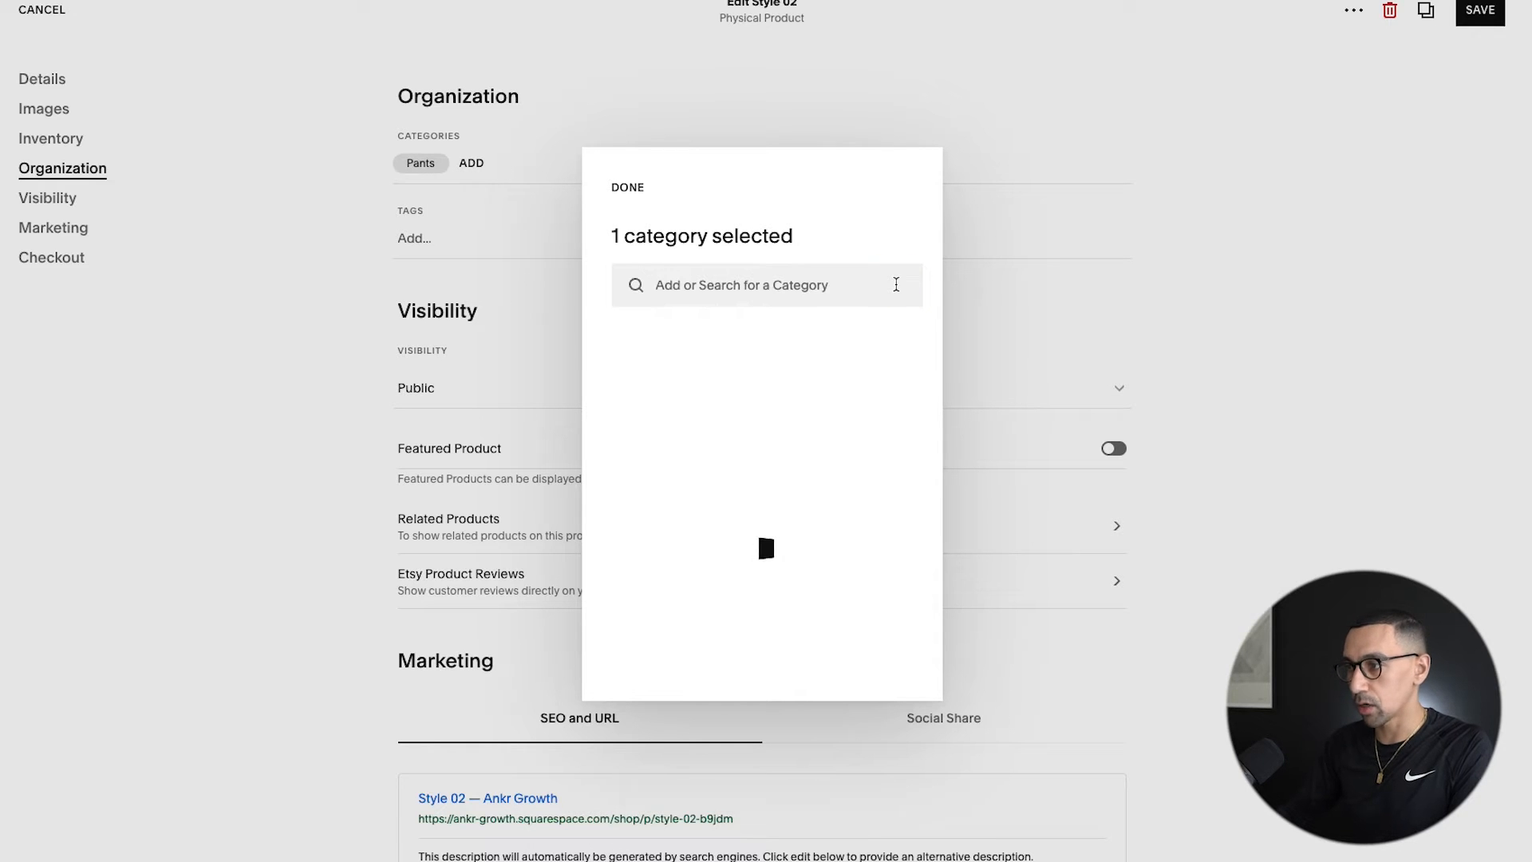
Review the More category's name, URL slug and visibility settings, and return to the category list.
mouse_move(917, 335)
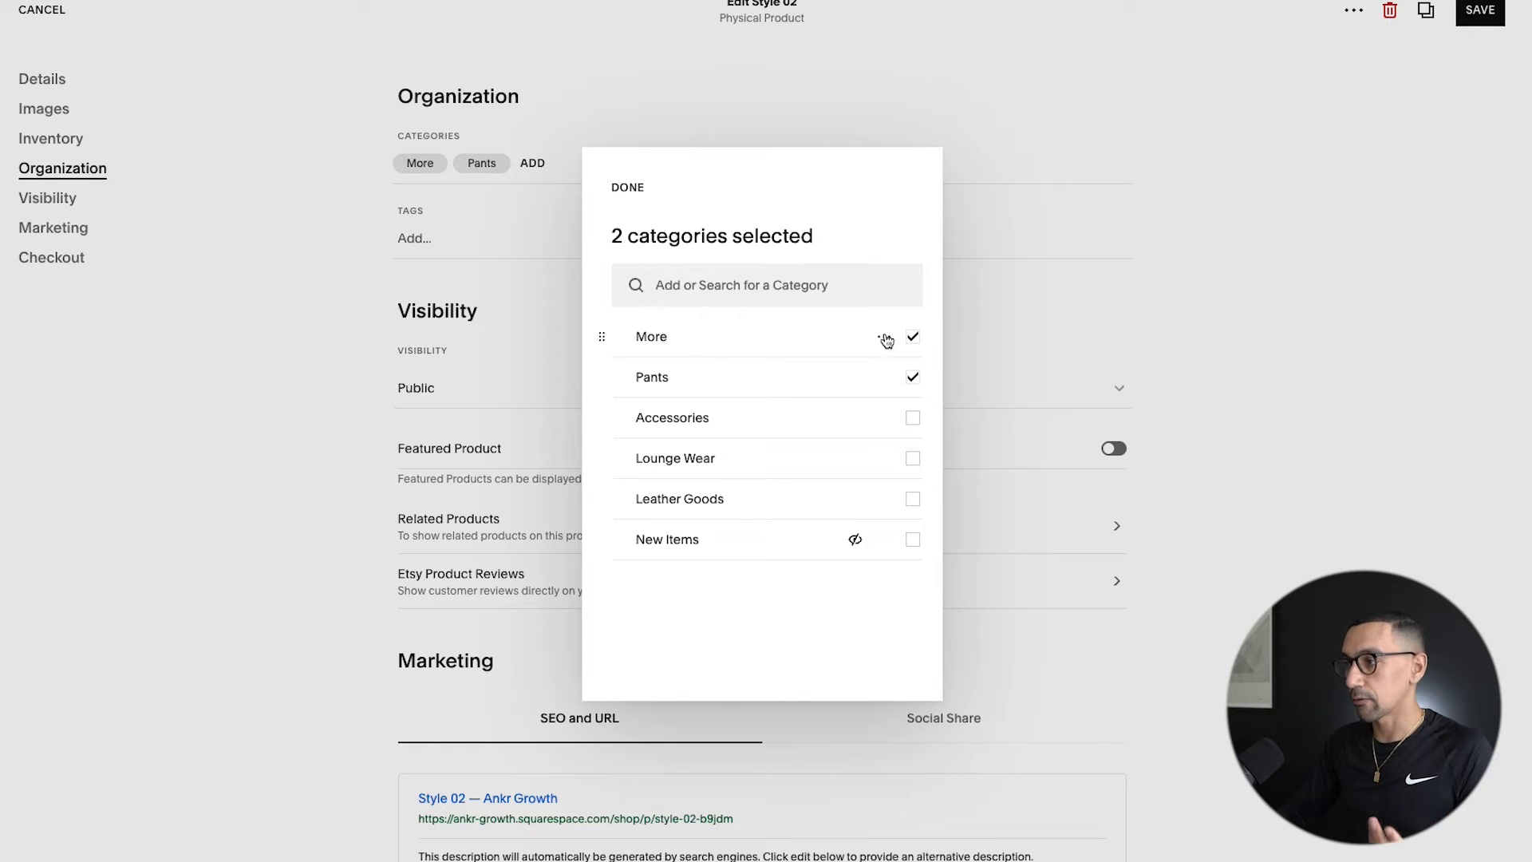
left_click(884, 338)
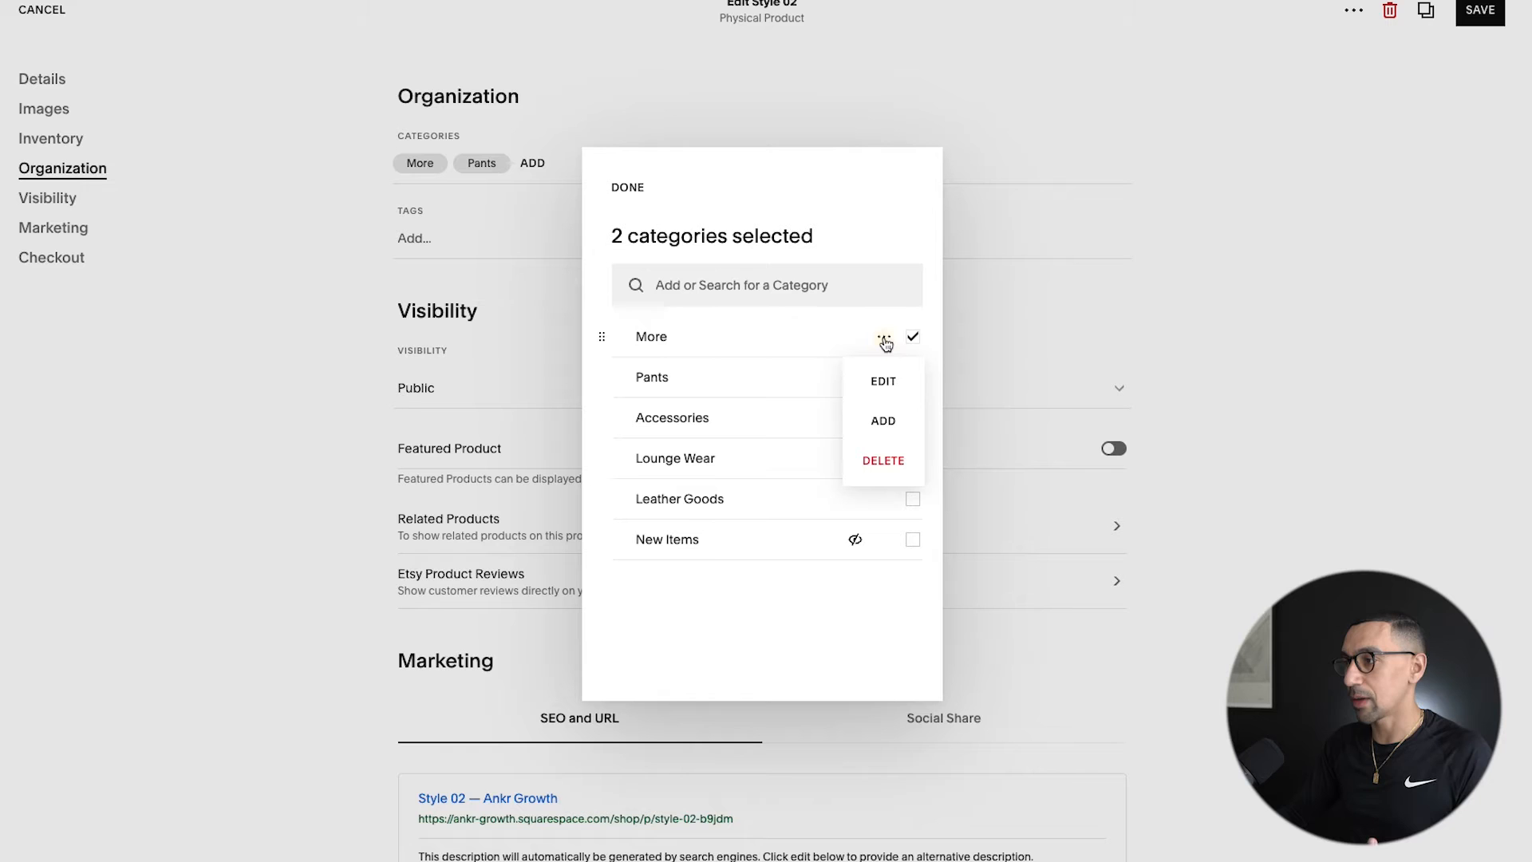
left_click(890, 389)
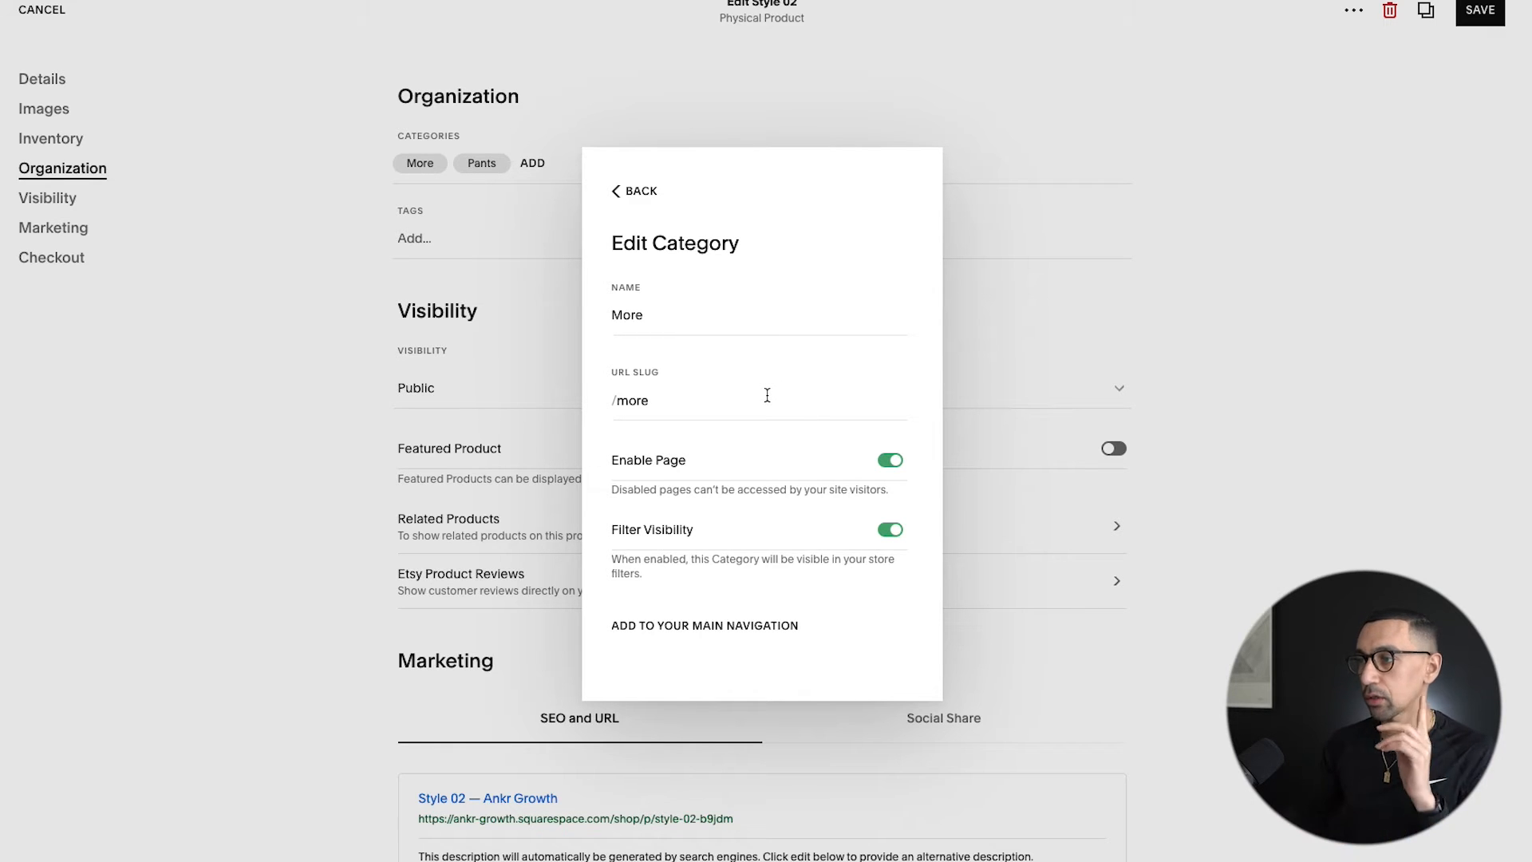
left_click(643, 190)
Create another category named Moree for the product.
left_click(722, 283)
type("Moree")
left_click(896, 285)
Try to rename the Moree category to More with the URL slug /more and filter visibility switched off.
left_click(884, 339)
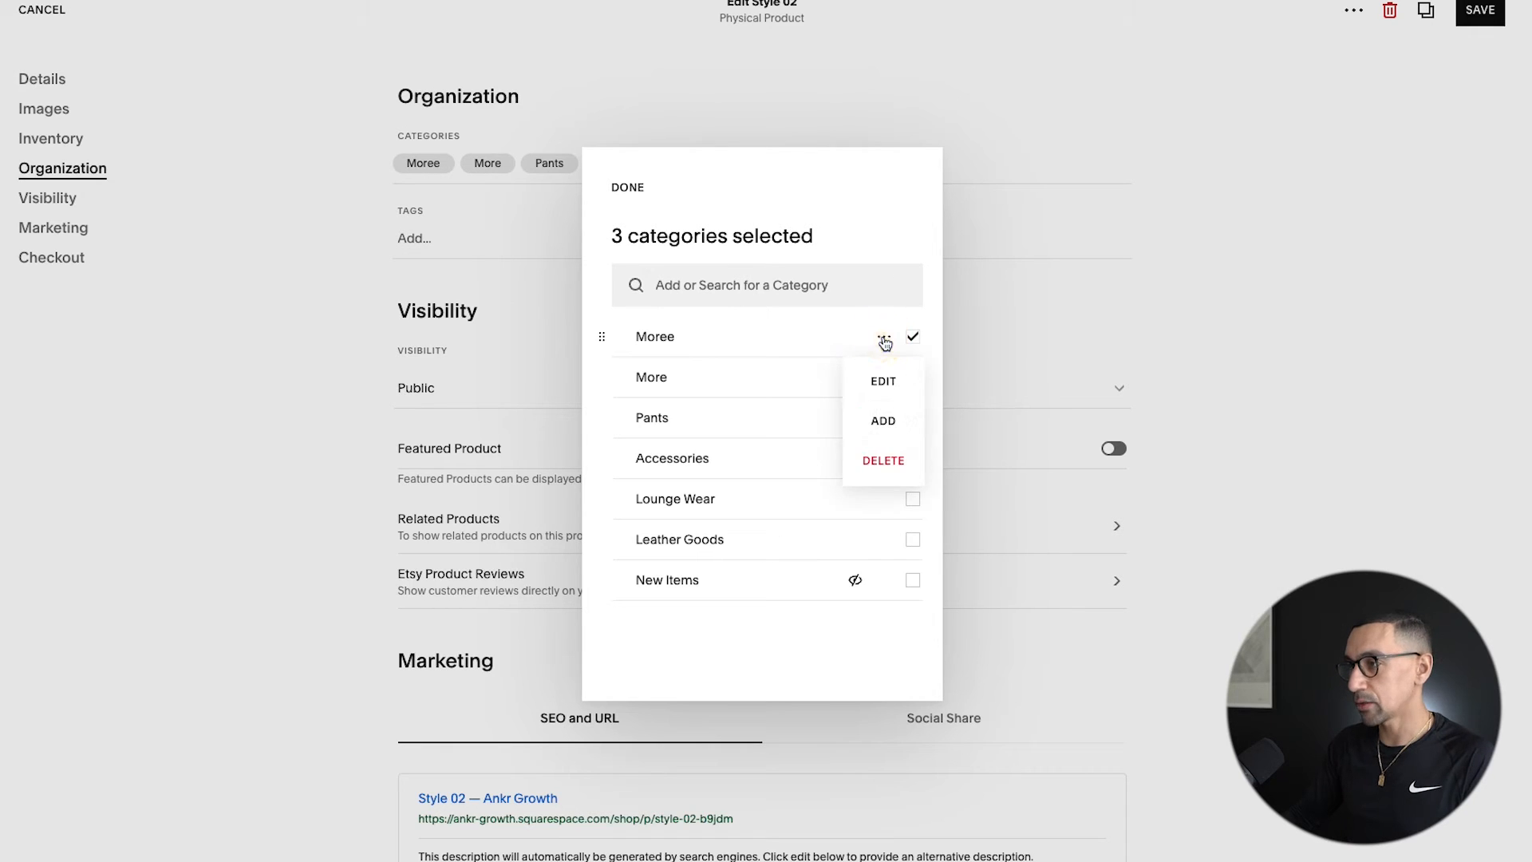
left_click(884, 380)
left_click(680, 316)
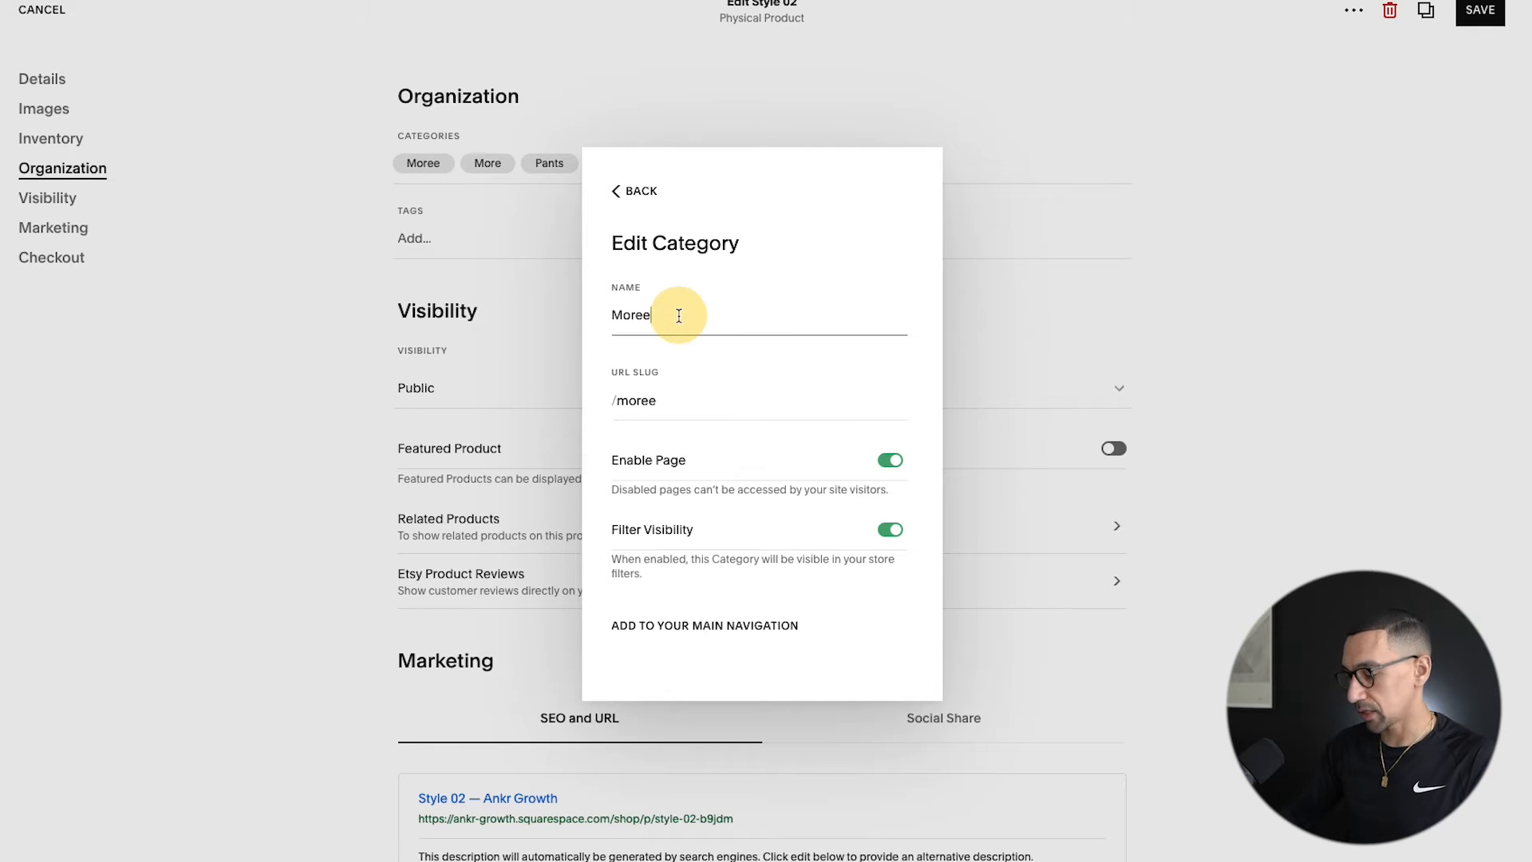
left_click(663, 406)
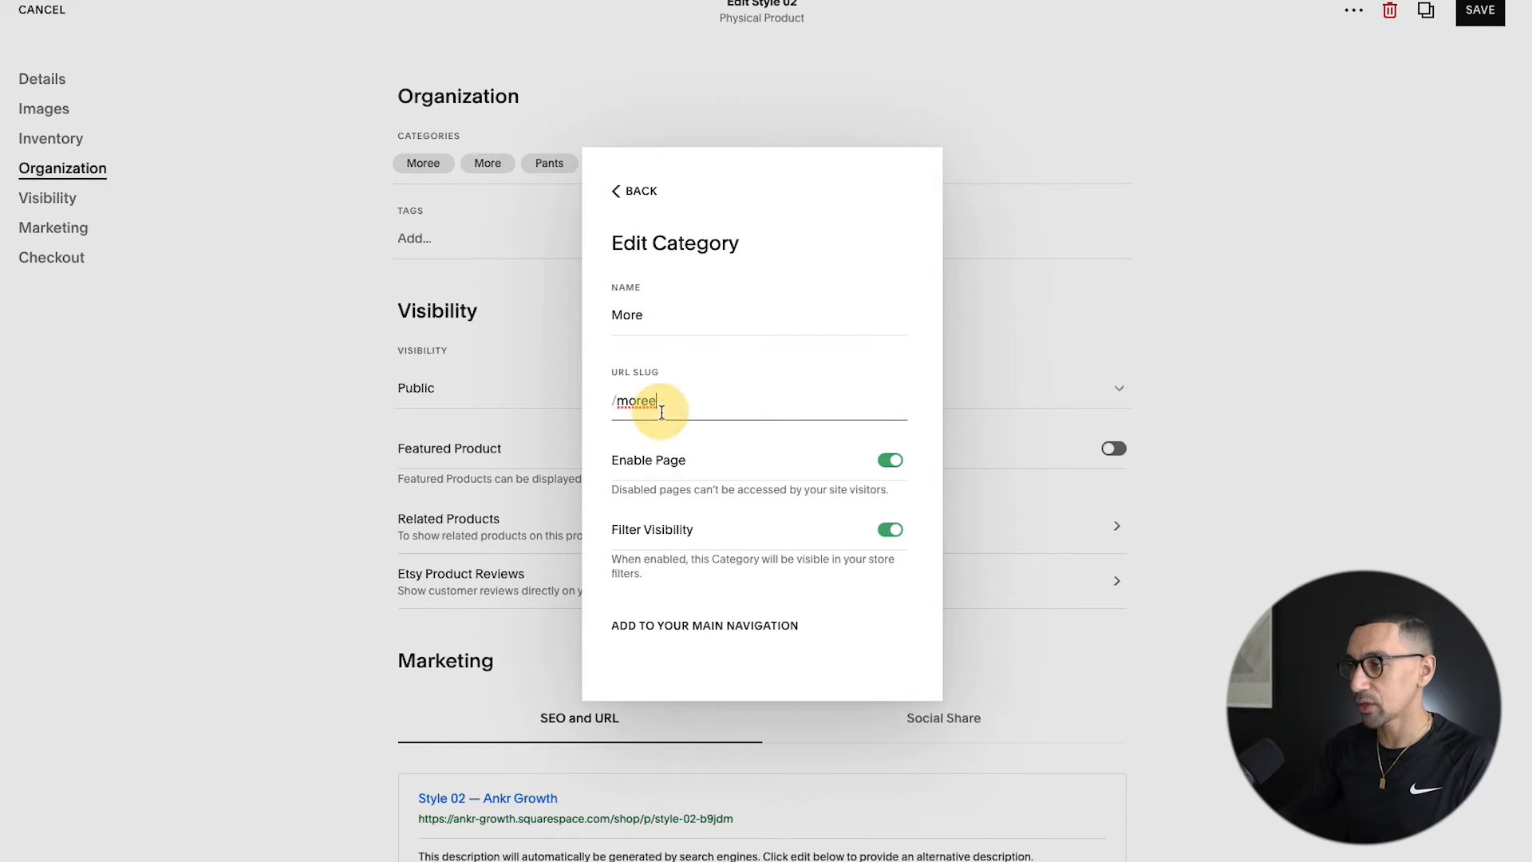
key("BackSpace")
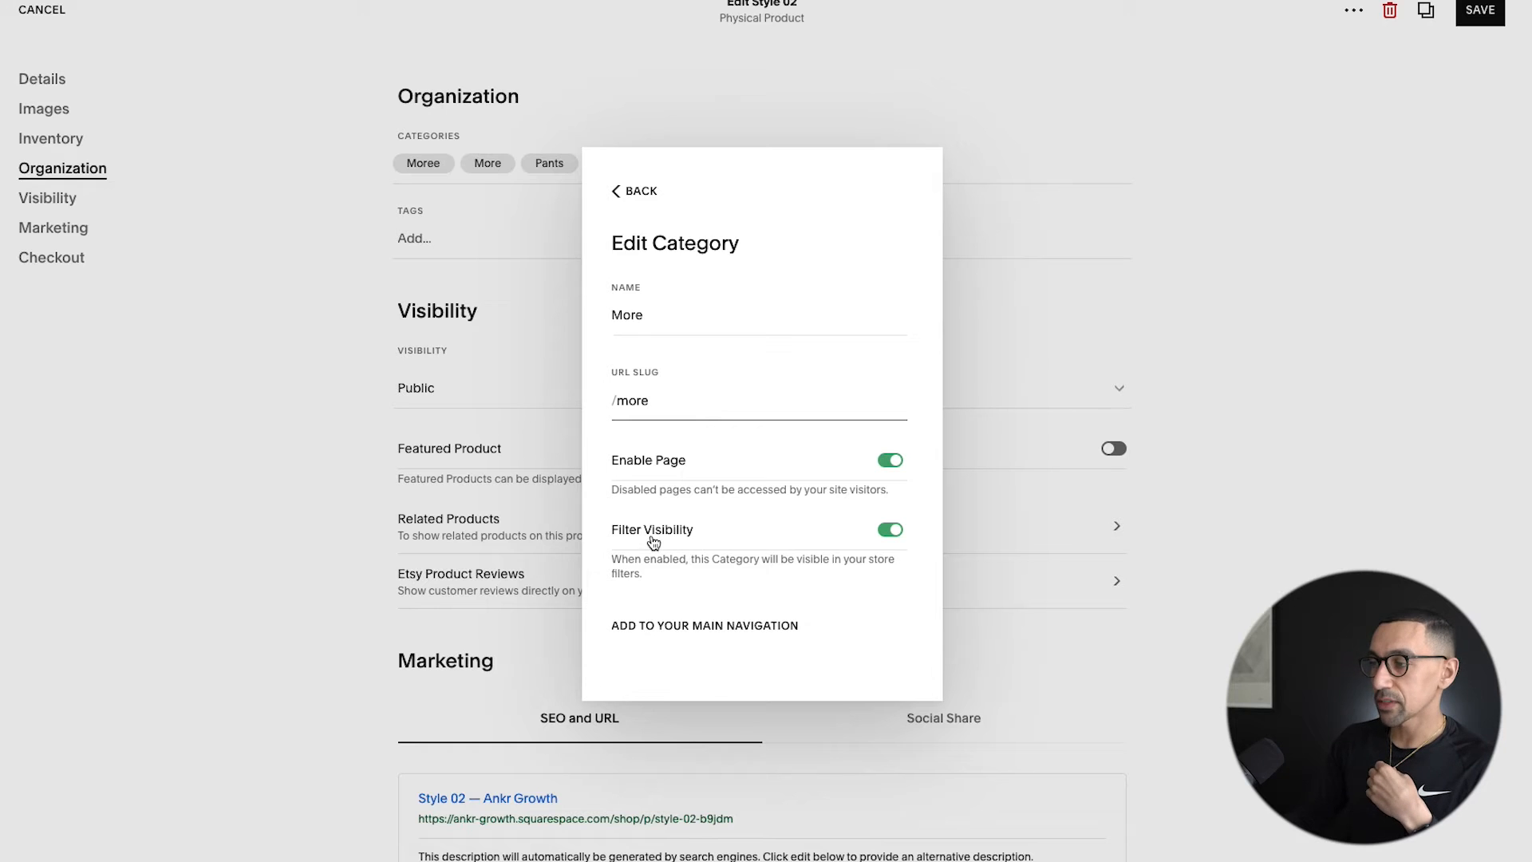
left_click(891, 530)
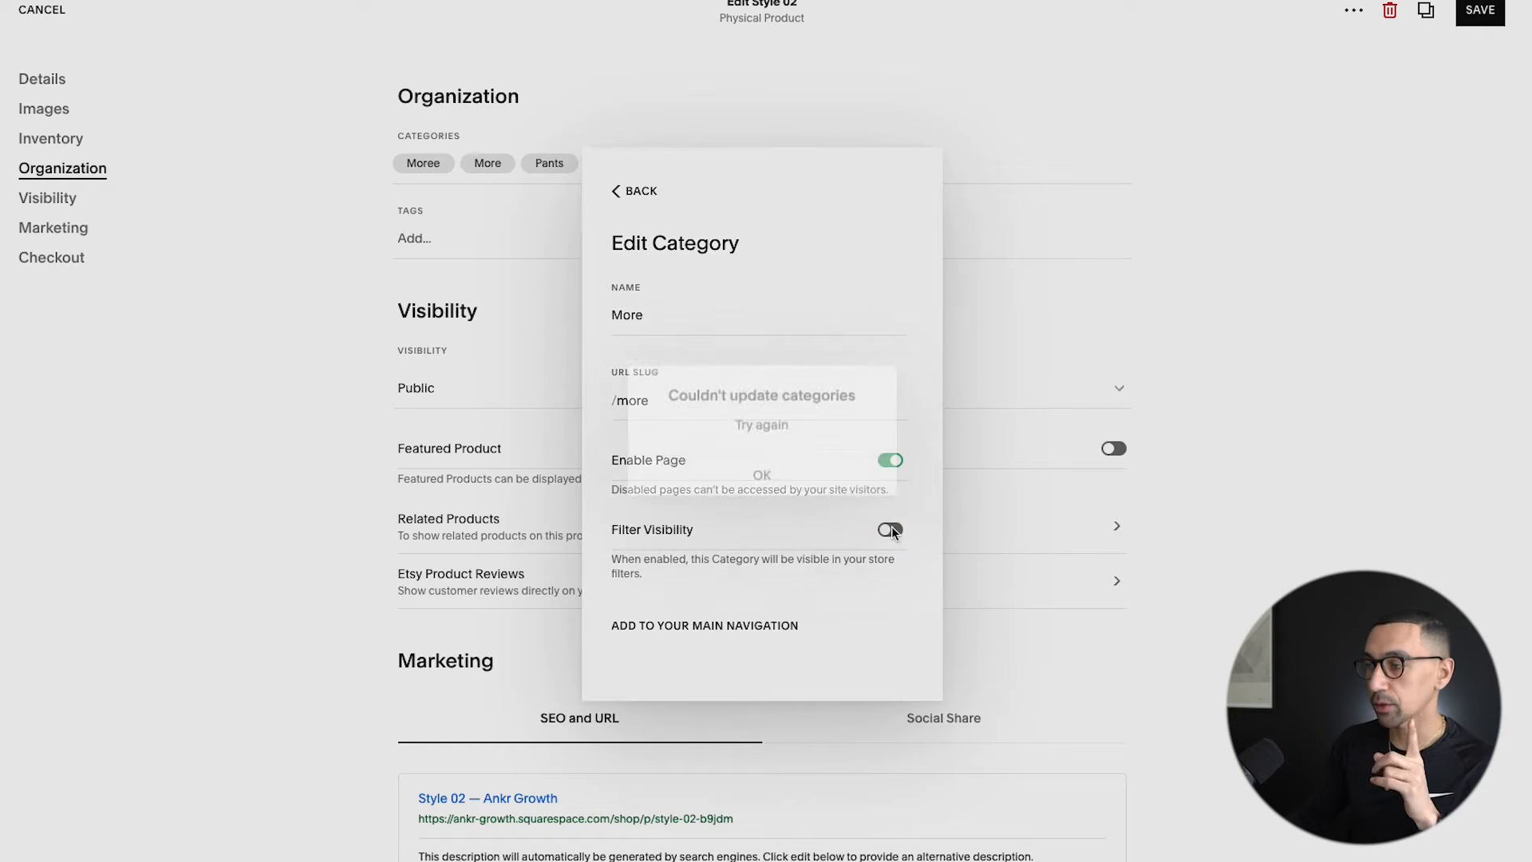
left_click(758, 467)
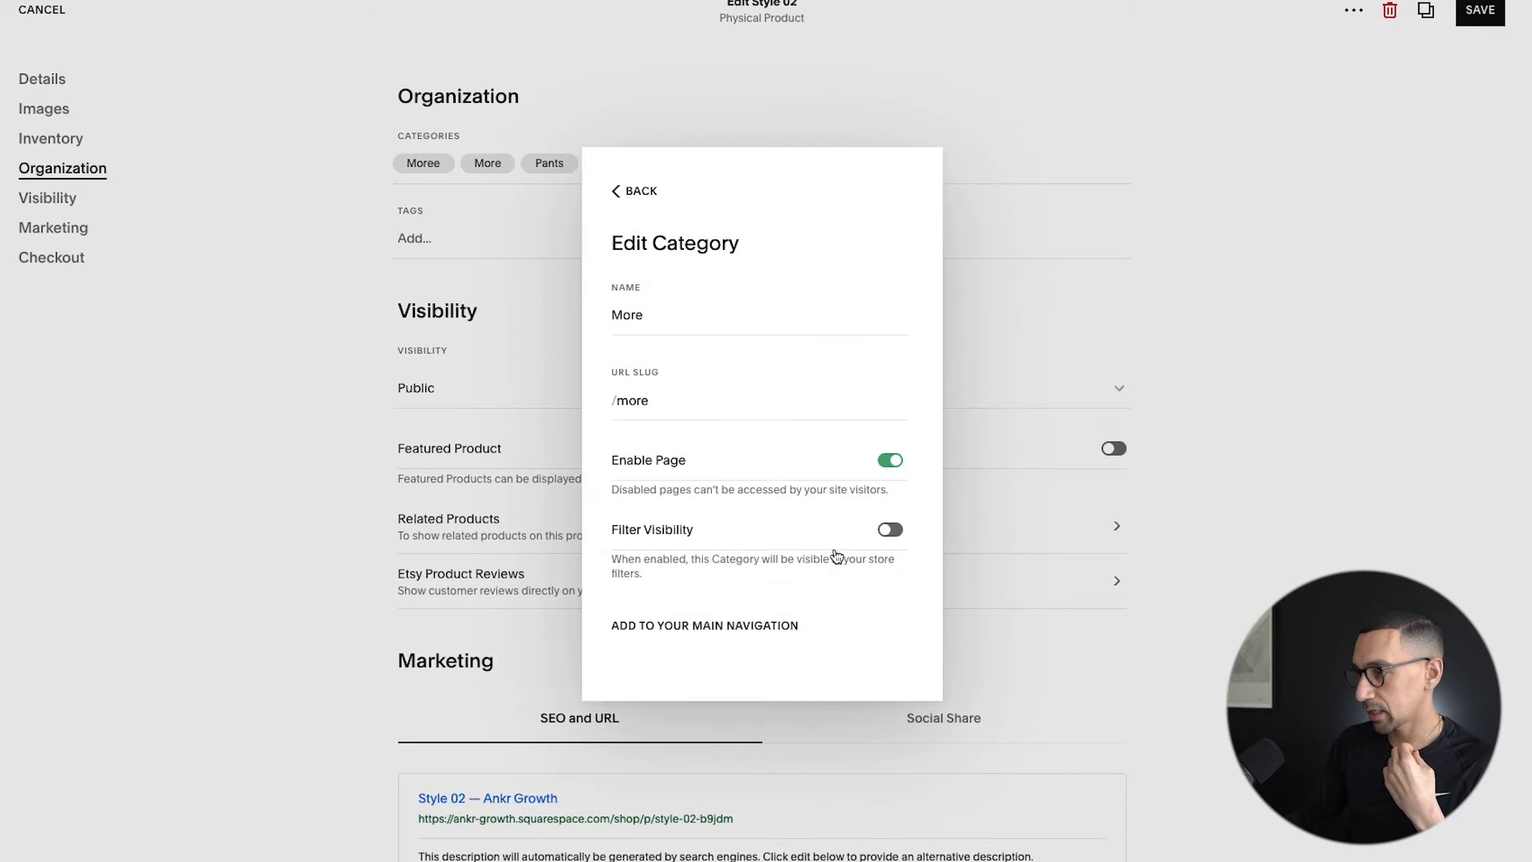
left_click(634, 193)
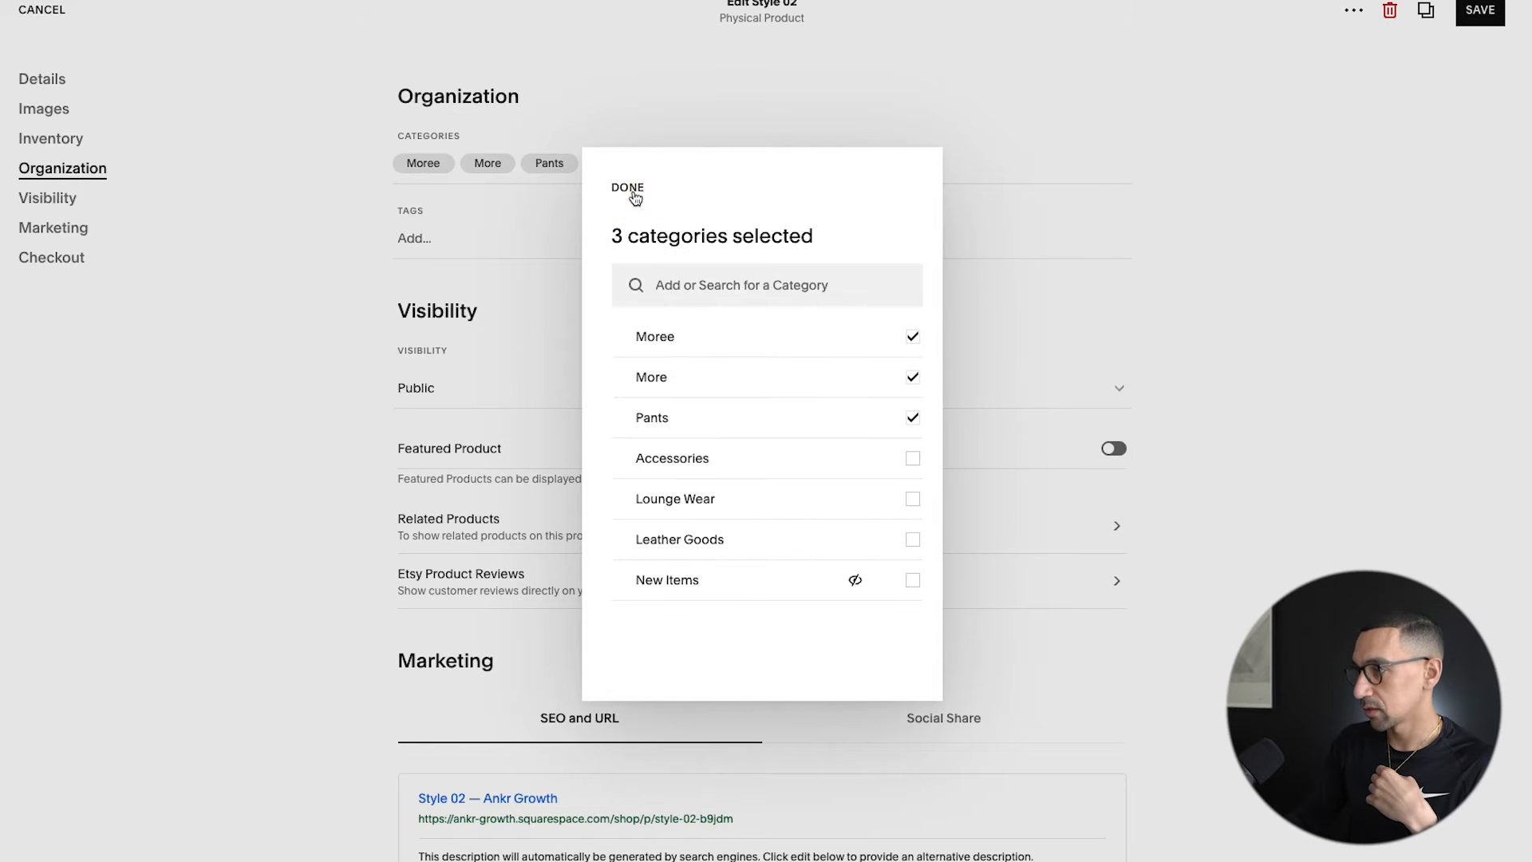
Turn off Filter Visibility for the Moree category and check its hidden marker in the category list.
left_click(883, 337)
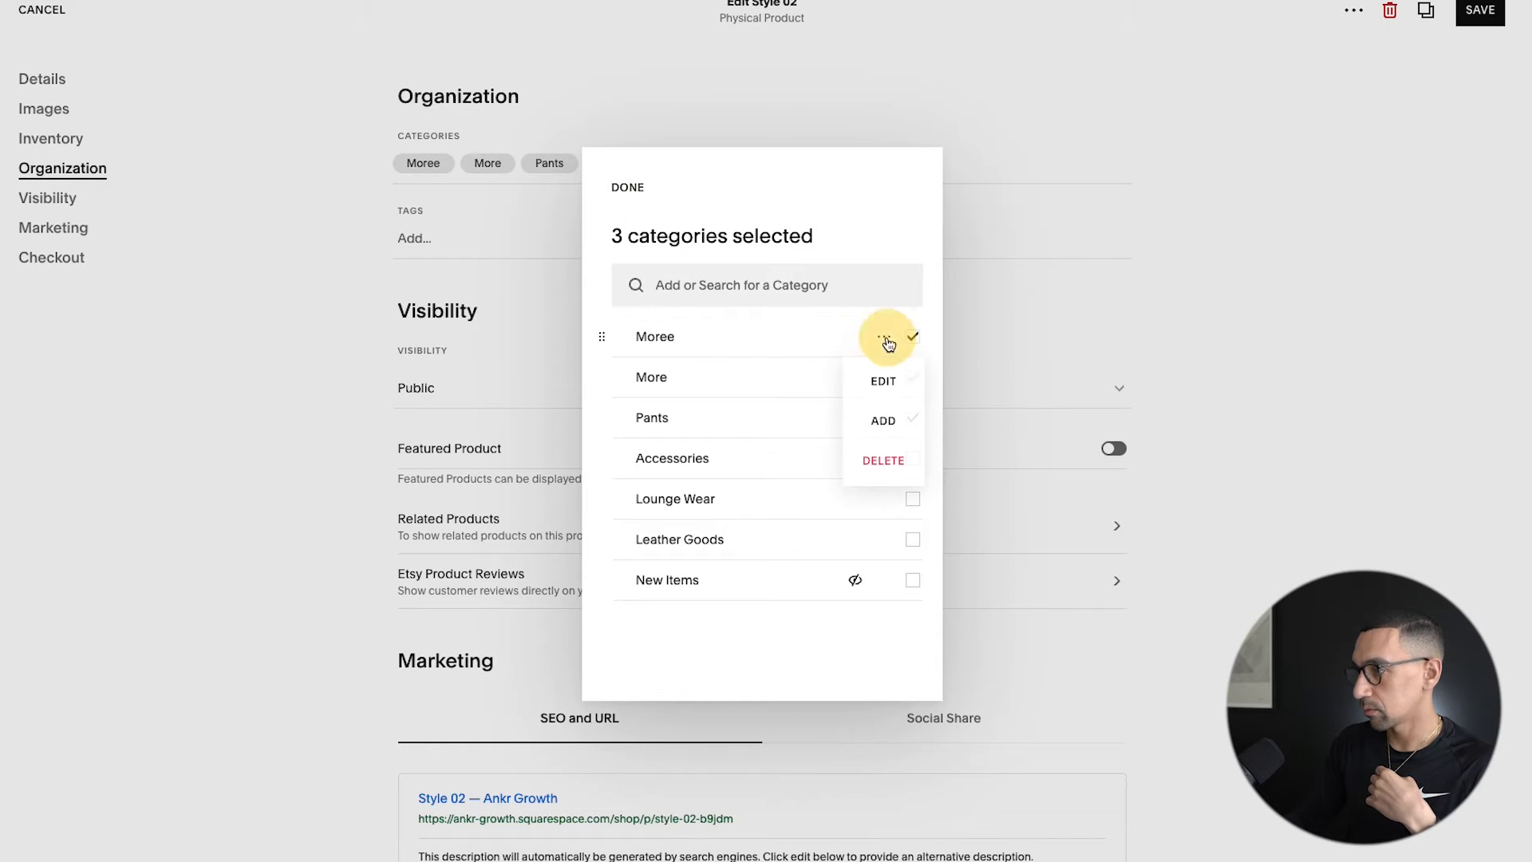
left_click(885, 382)
left_click(887, 532)
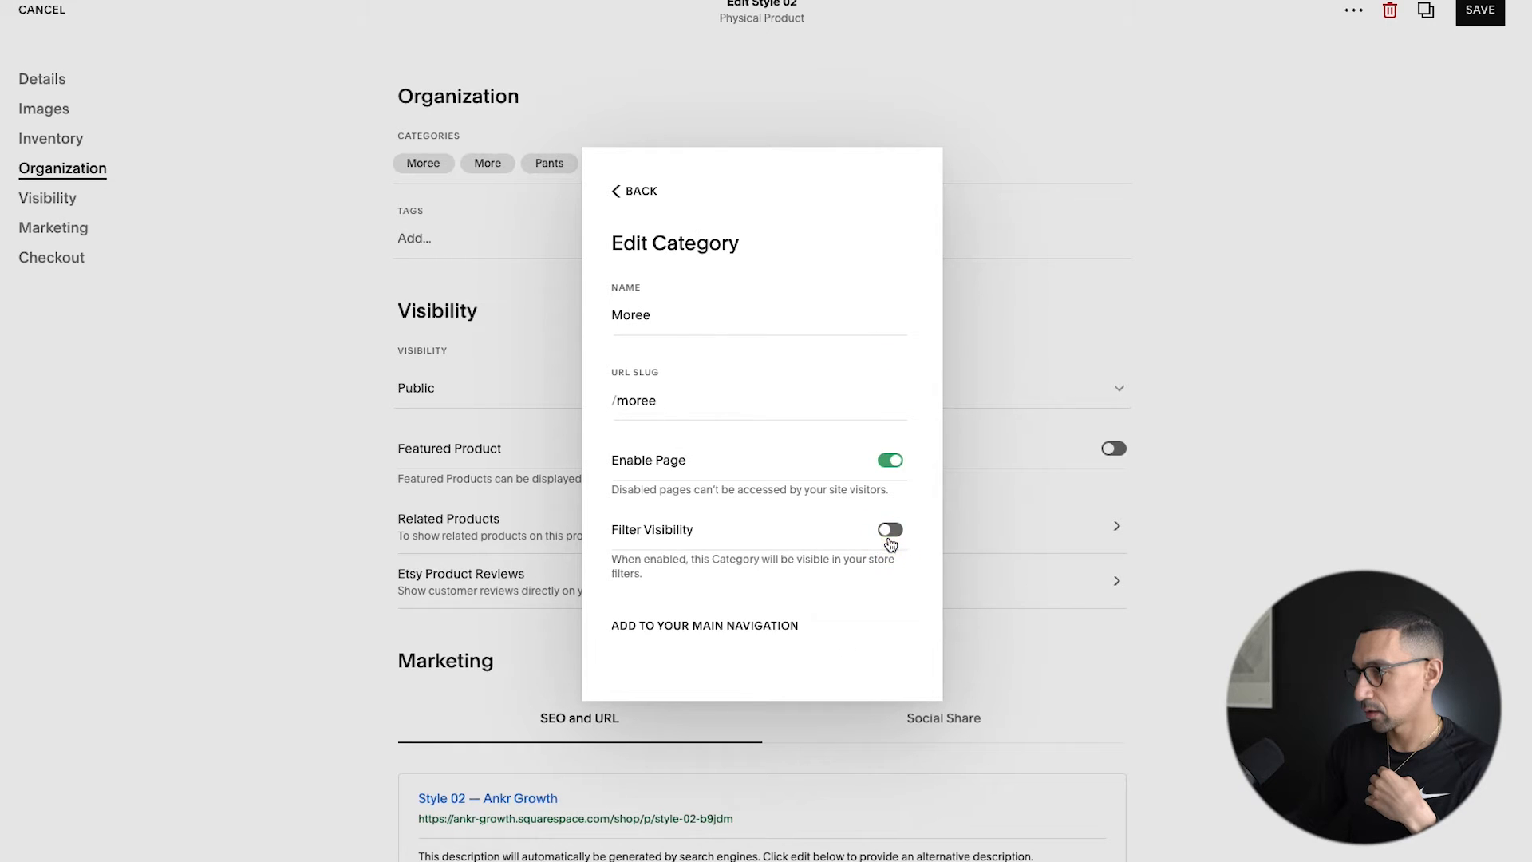
left_click(636, 191)
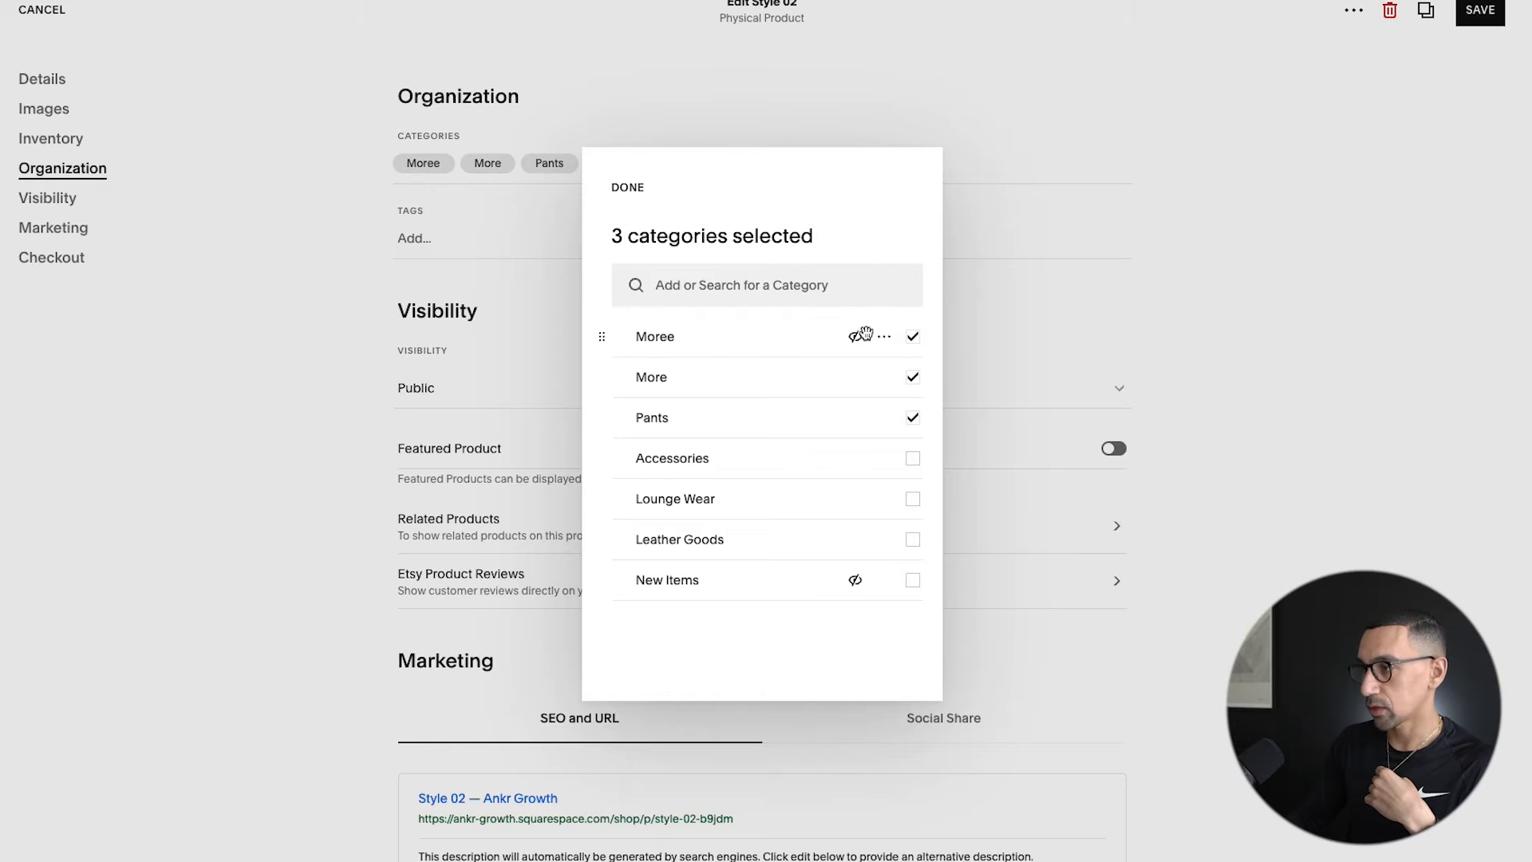
mouse_move(858, 339)
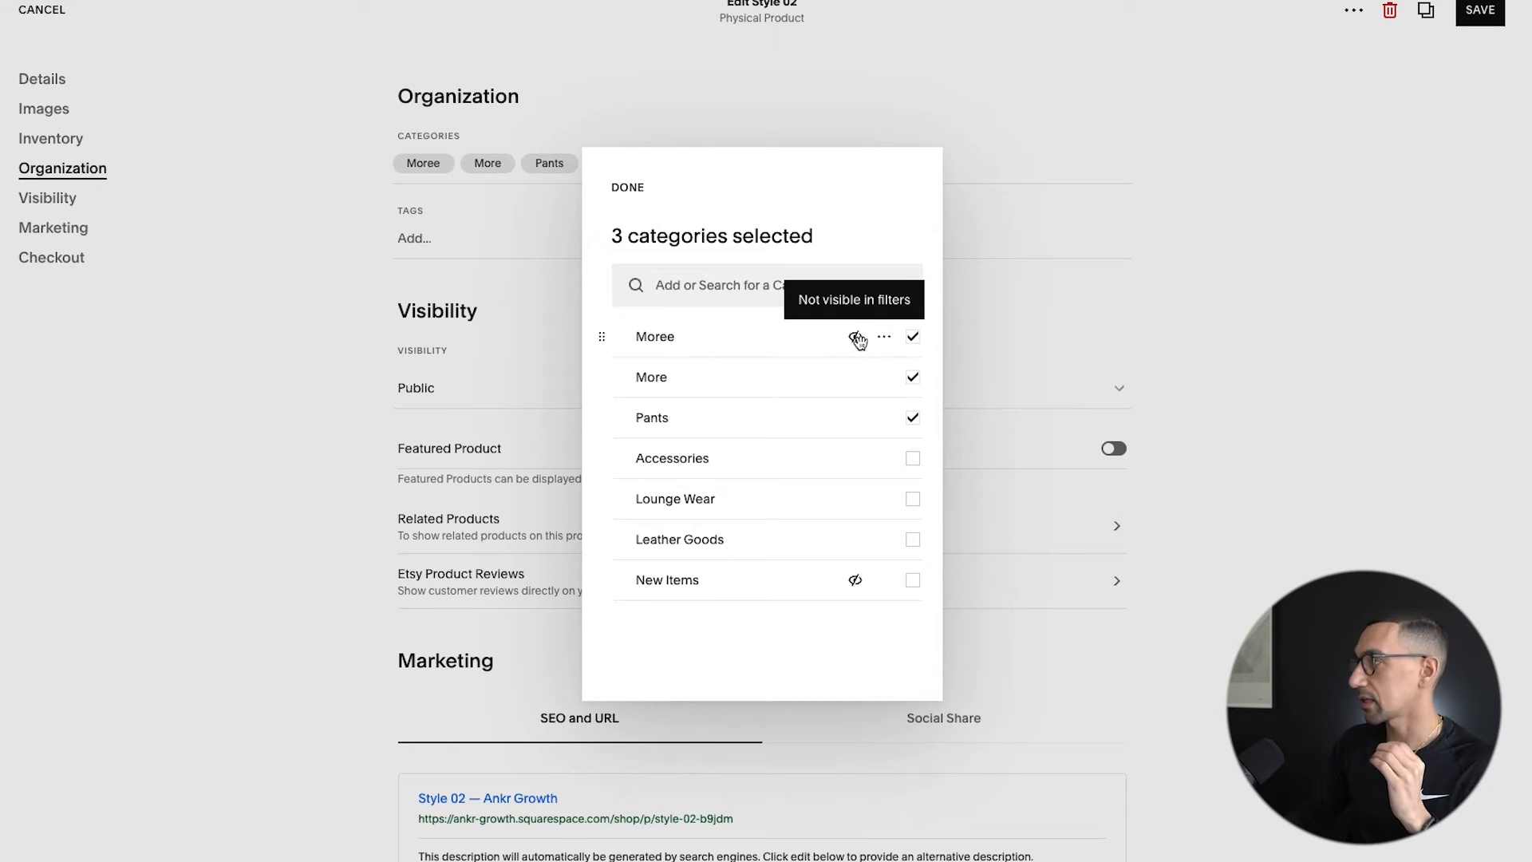
Save the product with its new categories and return to the site's page list.
left_click(628, 189)
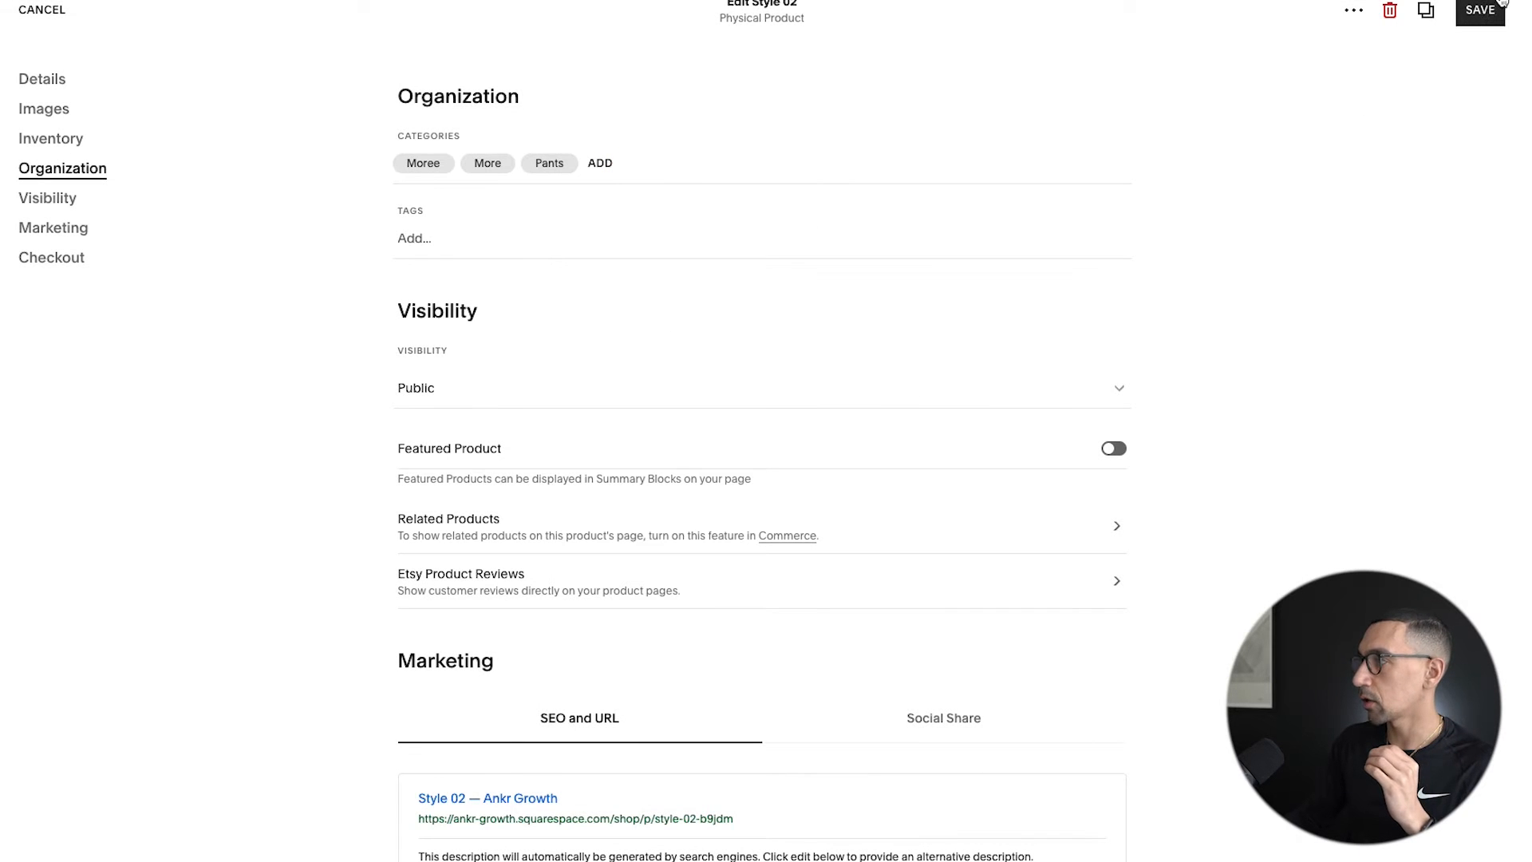
left_click(1482, 12)
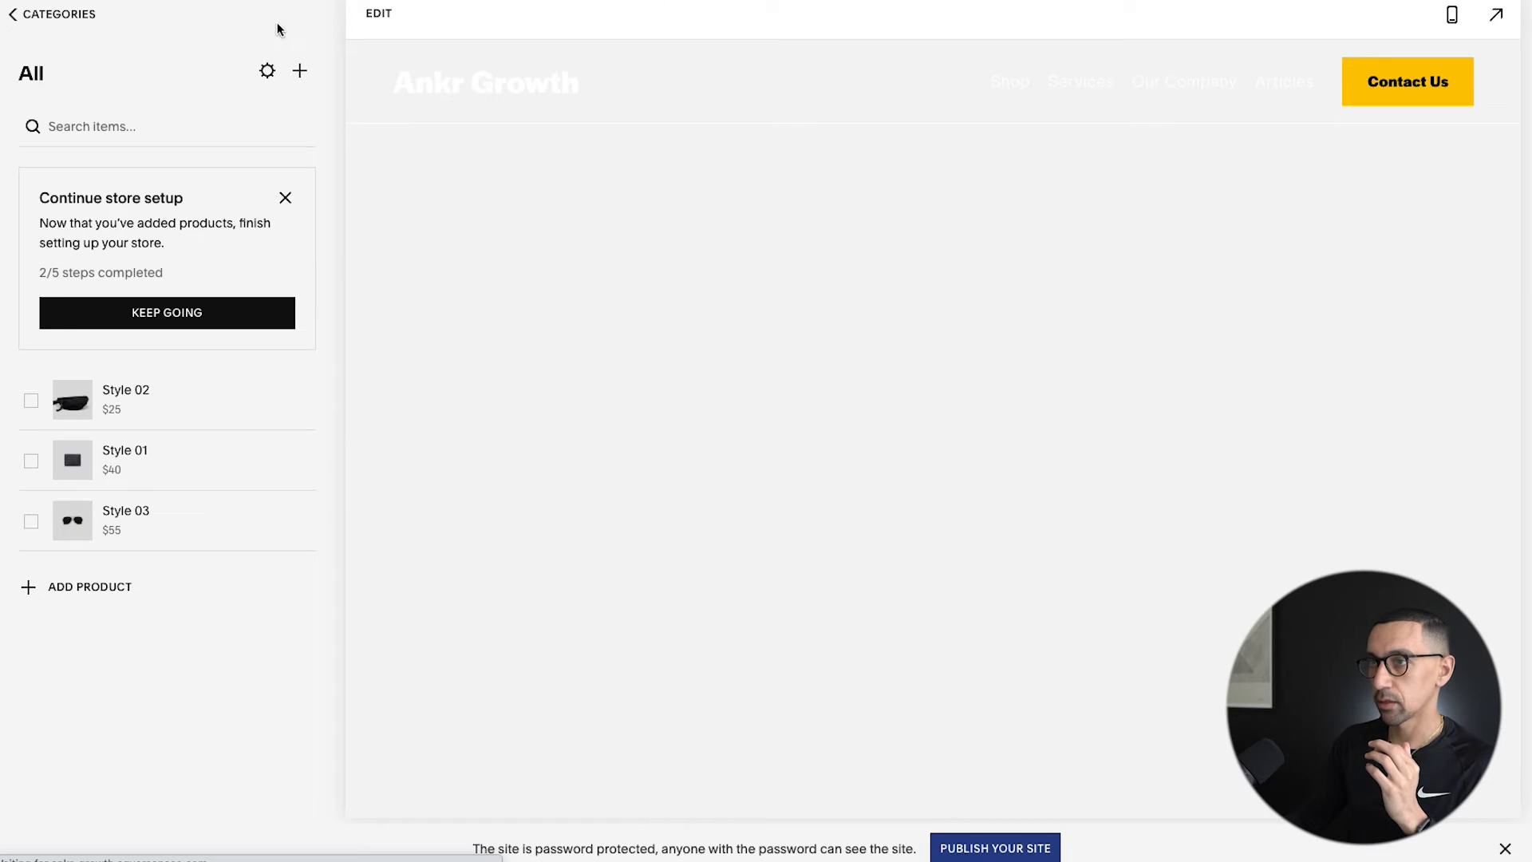
left_click(50, 14)
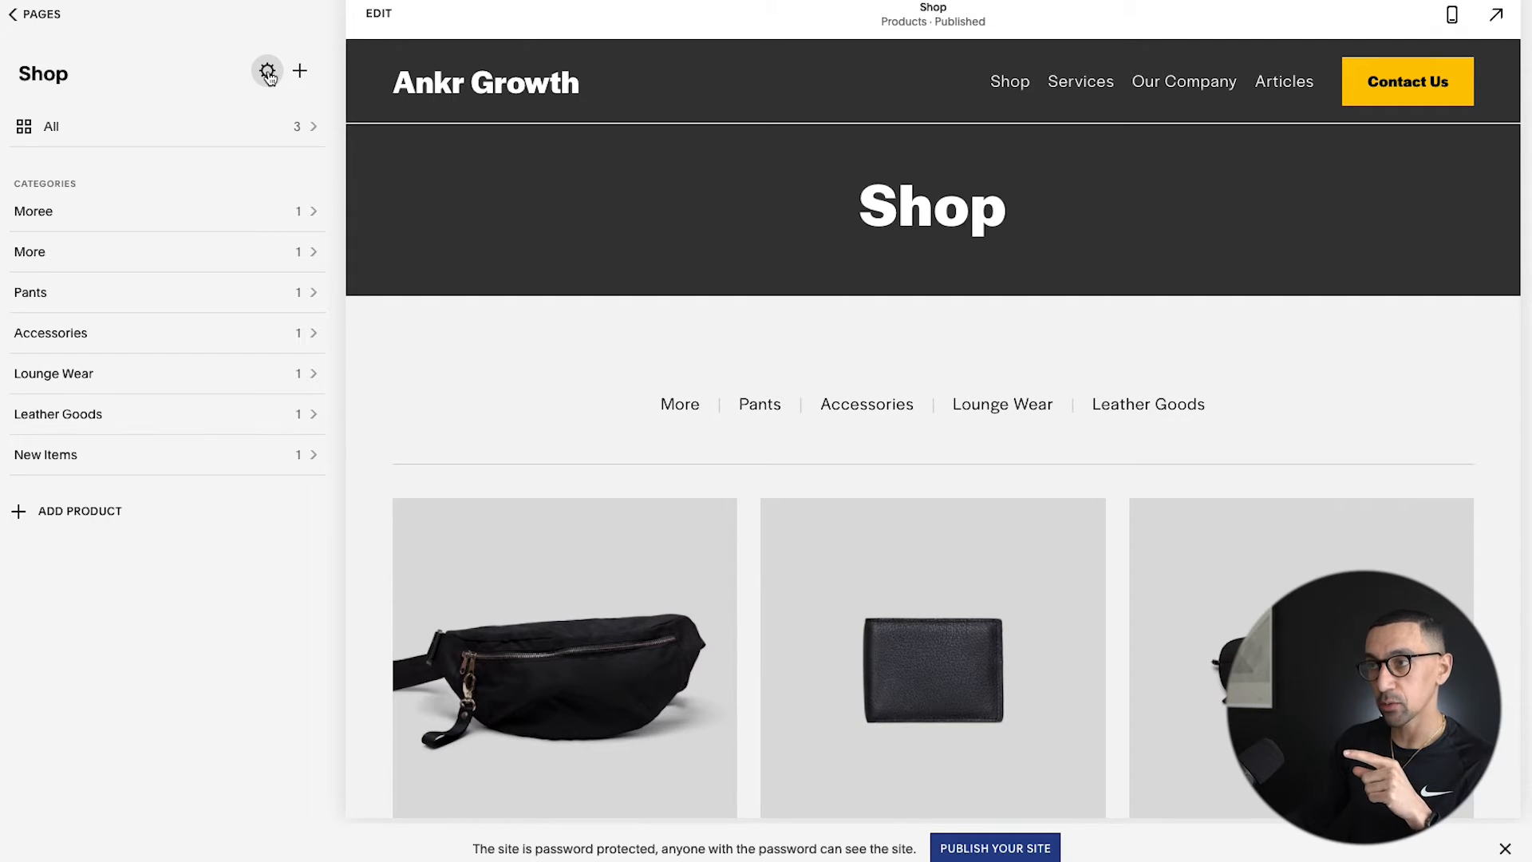
left_click(32, 14)
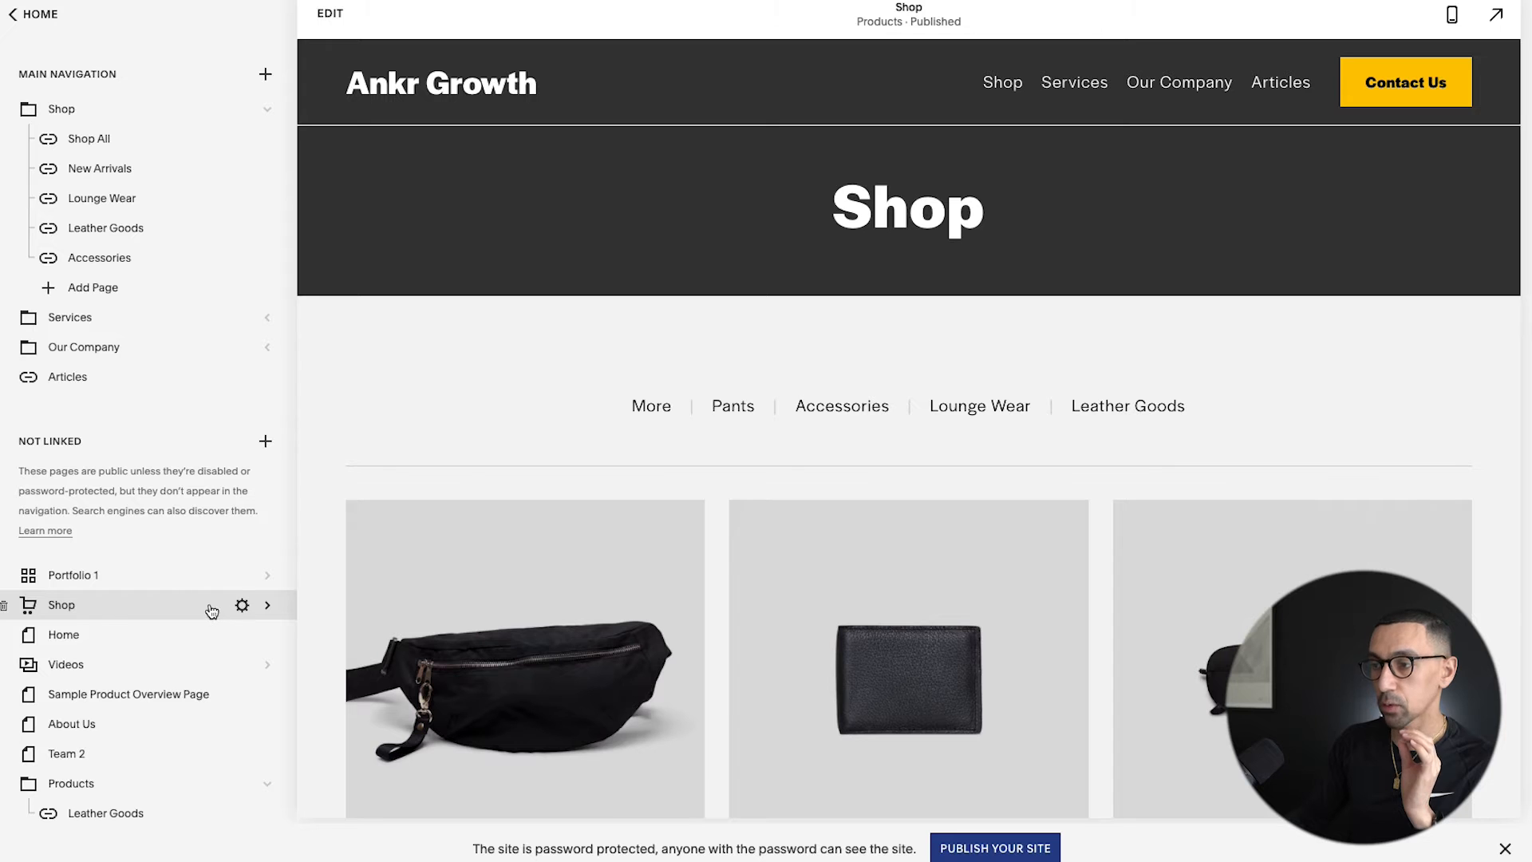
Move the Moree category between Leather Goods and New Items in the Shop page's category settings.
left_click(192, 610)
left_click(268, 71)
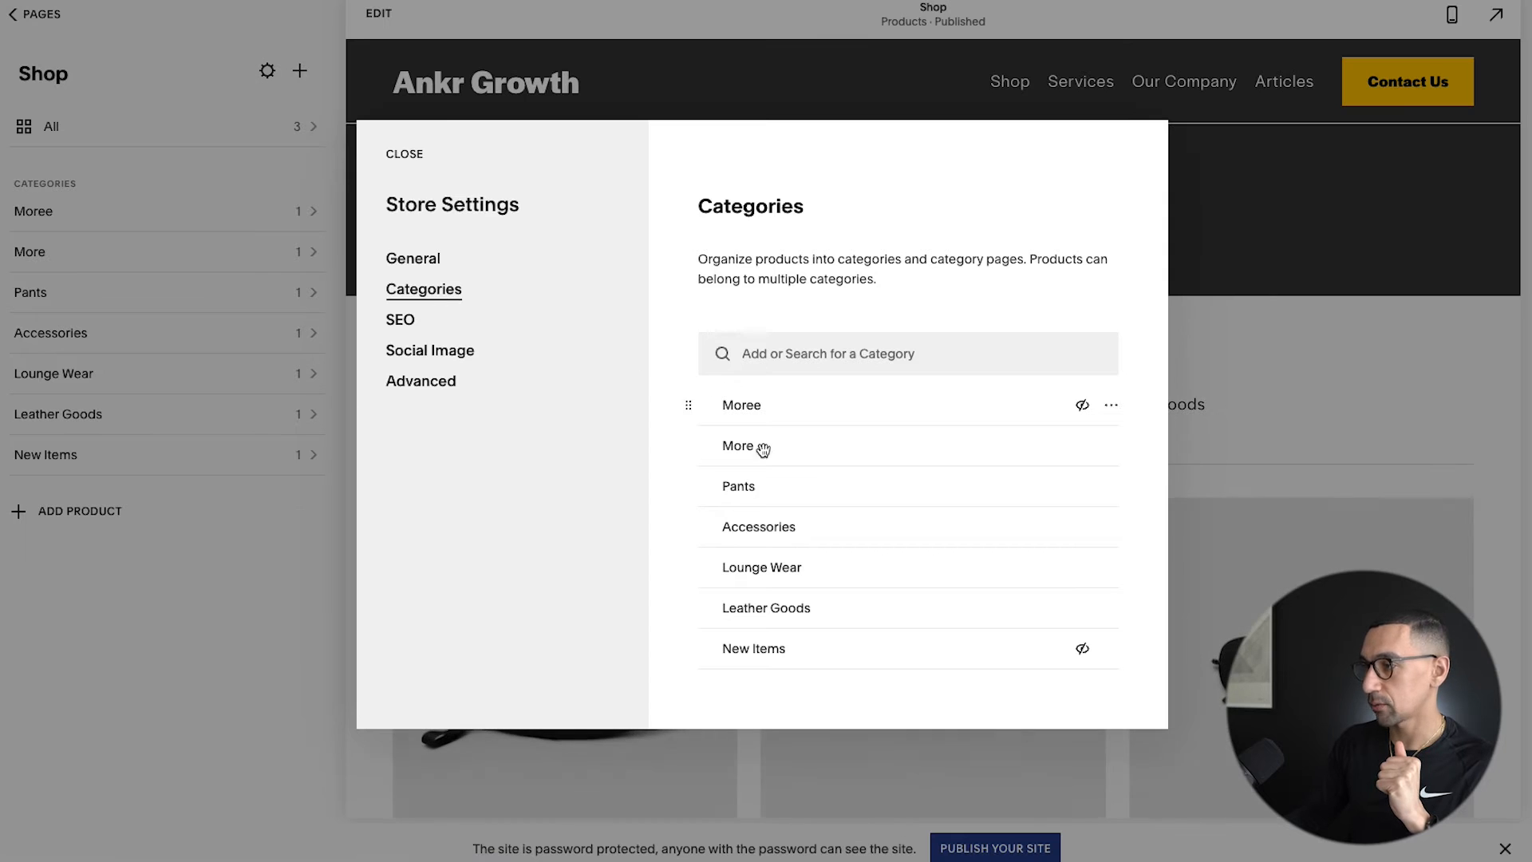
scroll(772, 447, "down", 1)
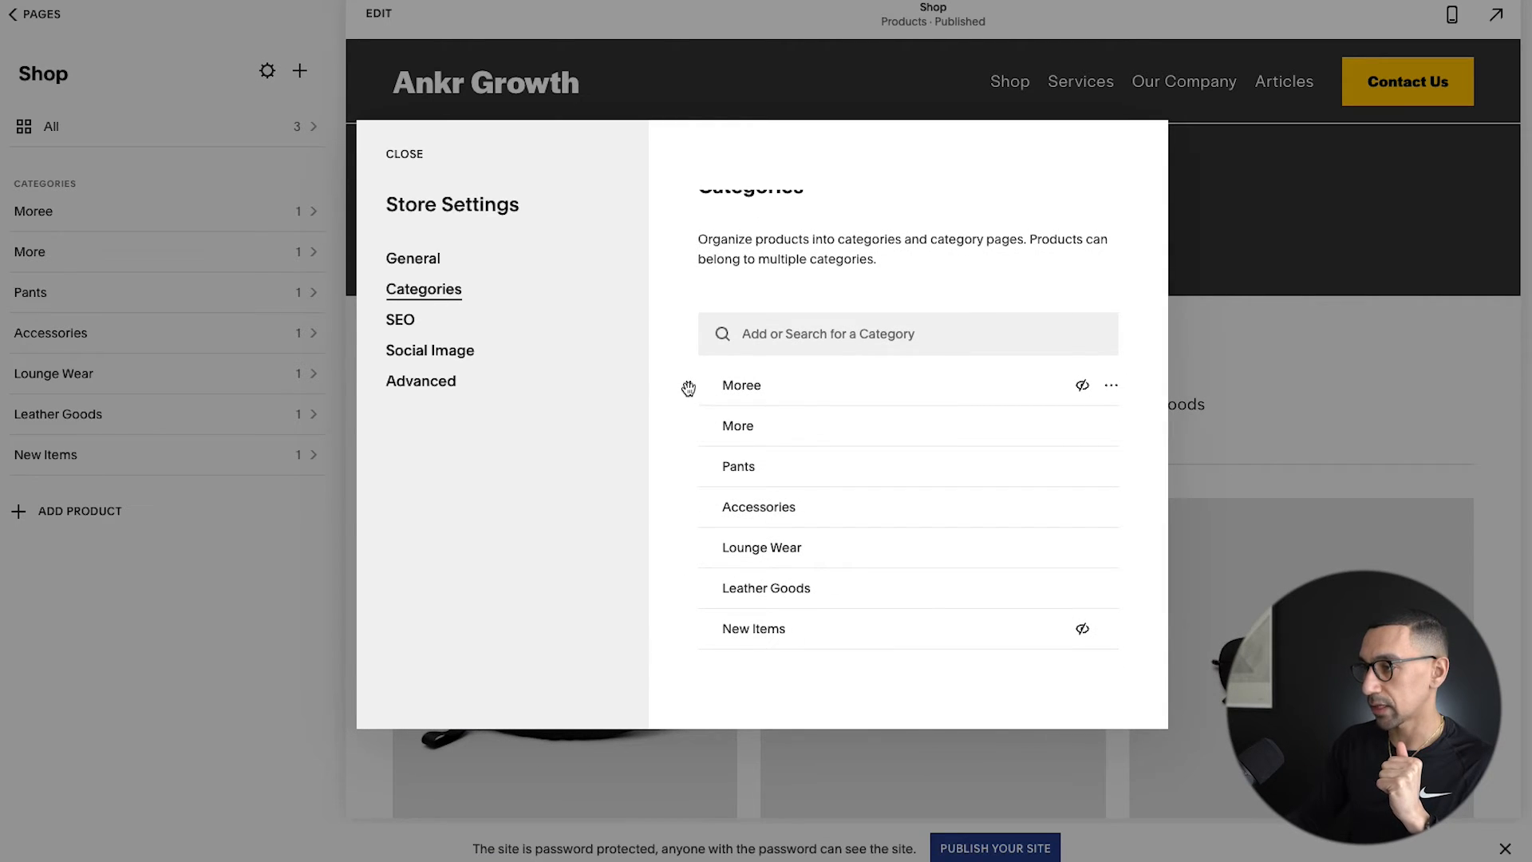
left_click_drag(687, 386, 691, 607)
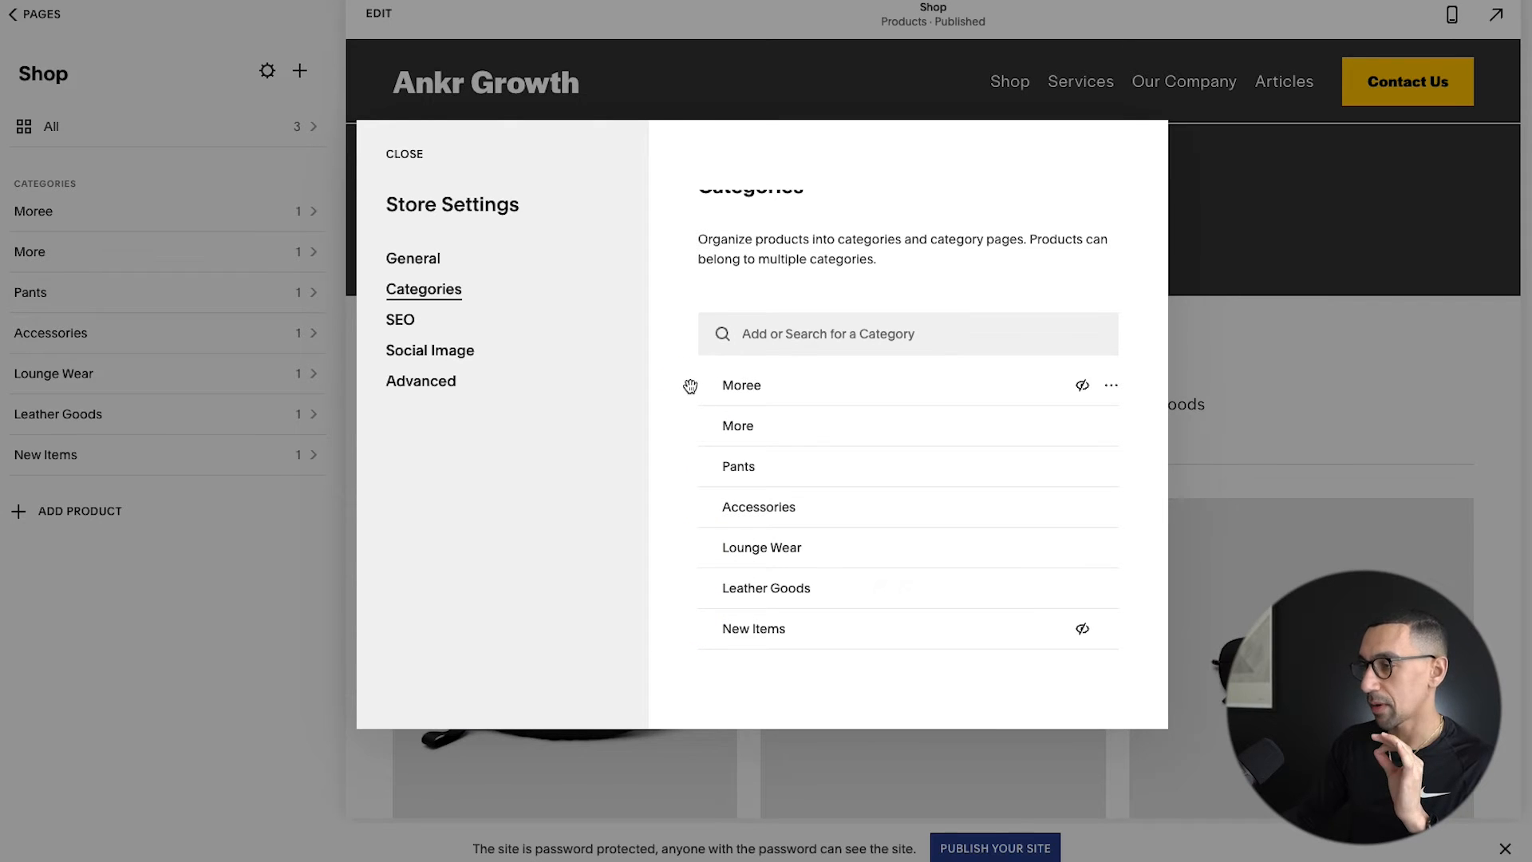
left_click_drag(690, 386, 758, 604)
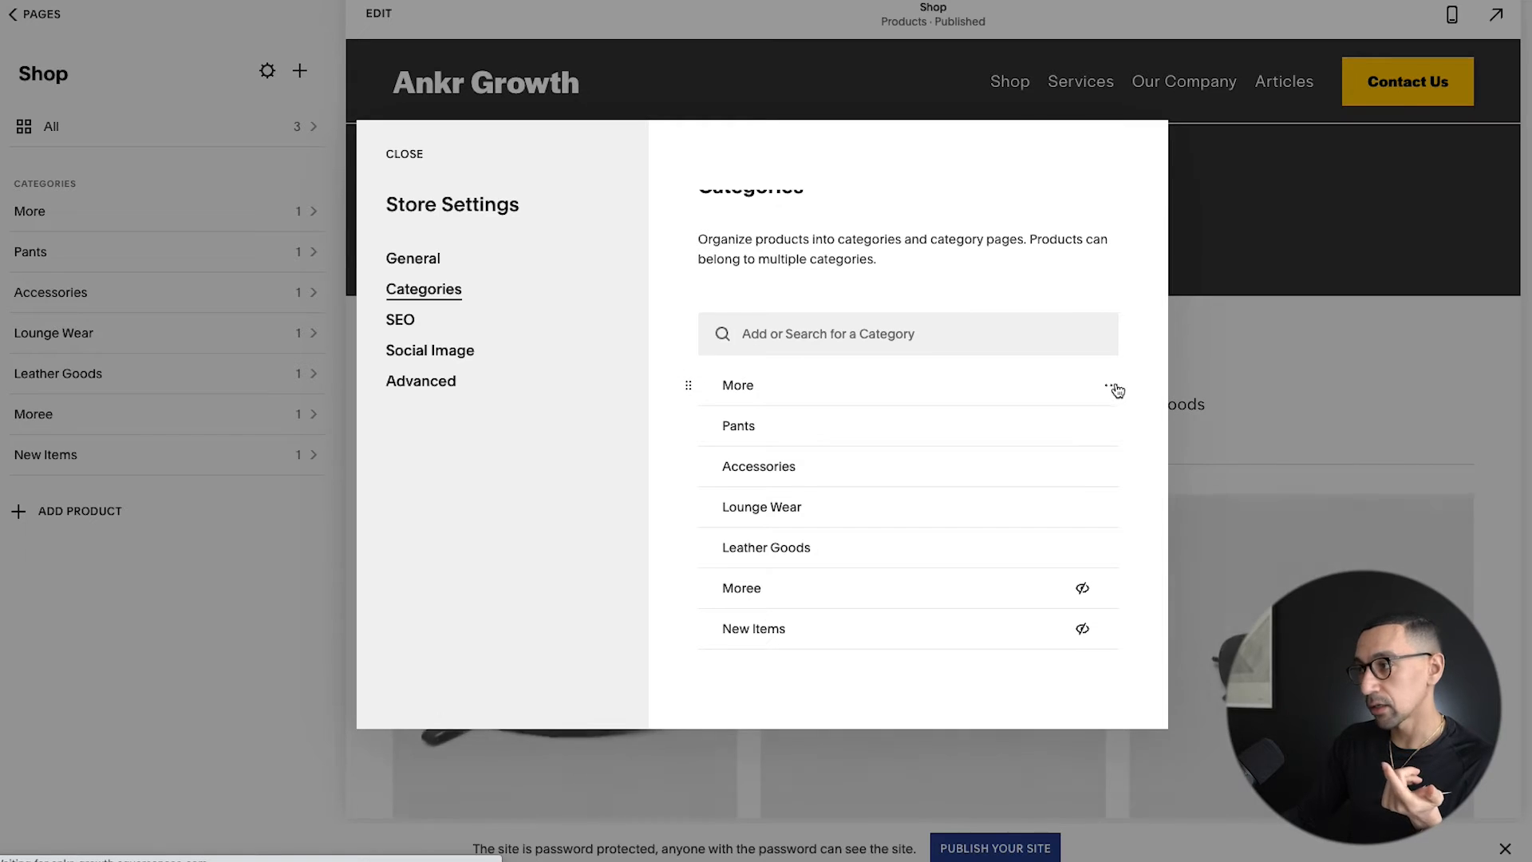
Review the More category's URL slug, page status and filter visibility, and return to the category list.
left_click(1112, 389)
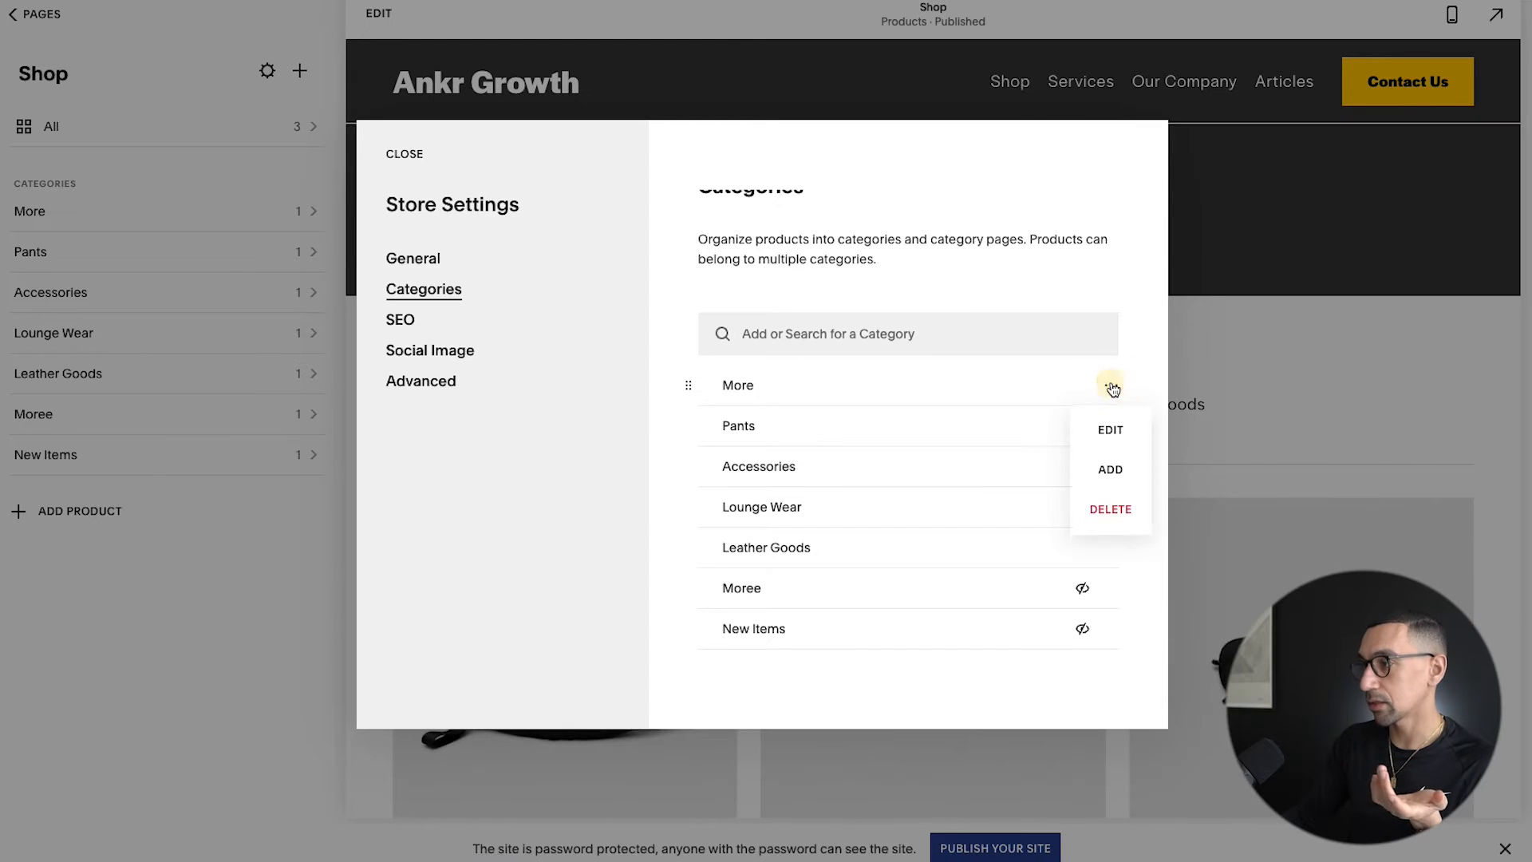
left_click(1111, 431)
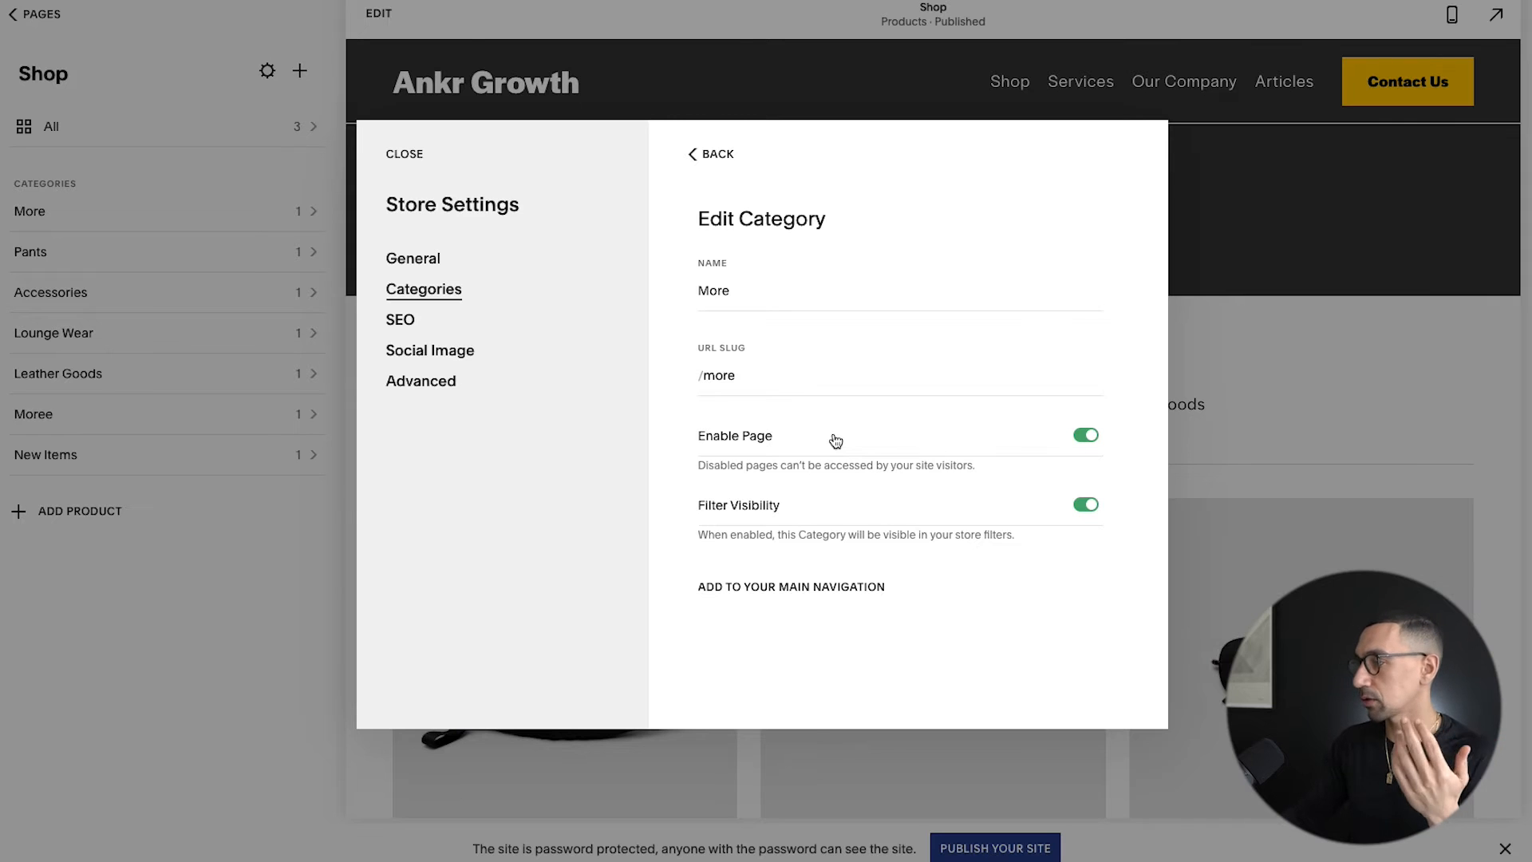
left_click(719, 153)
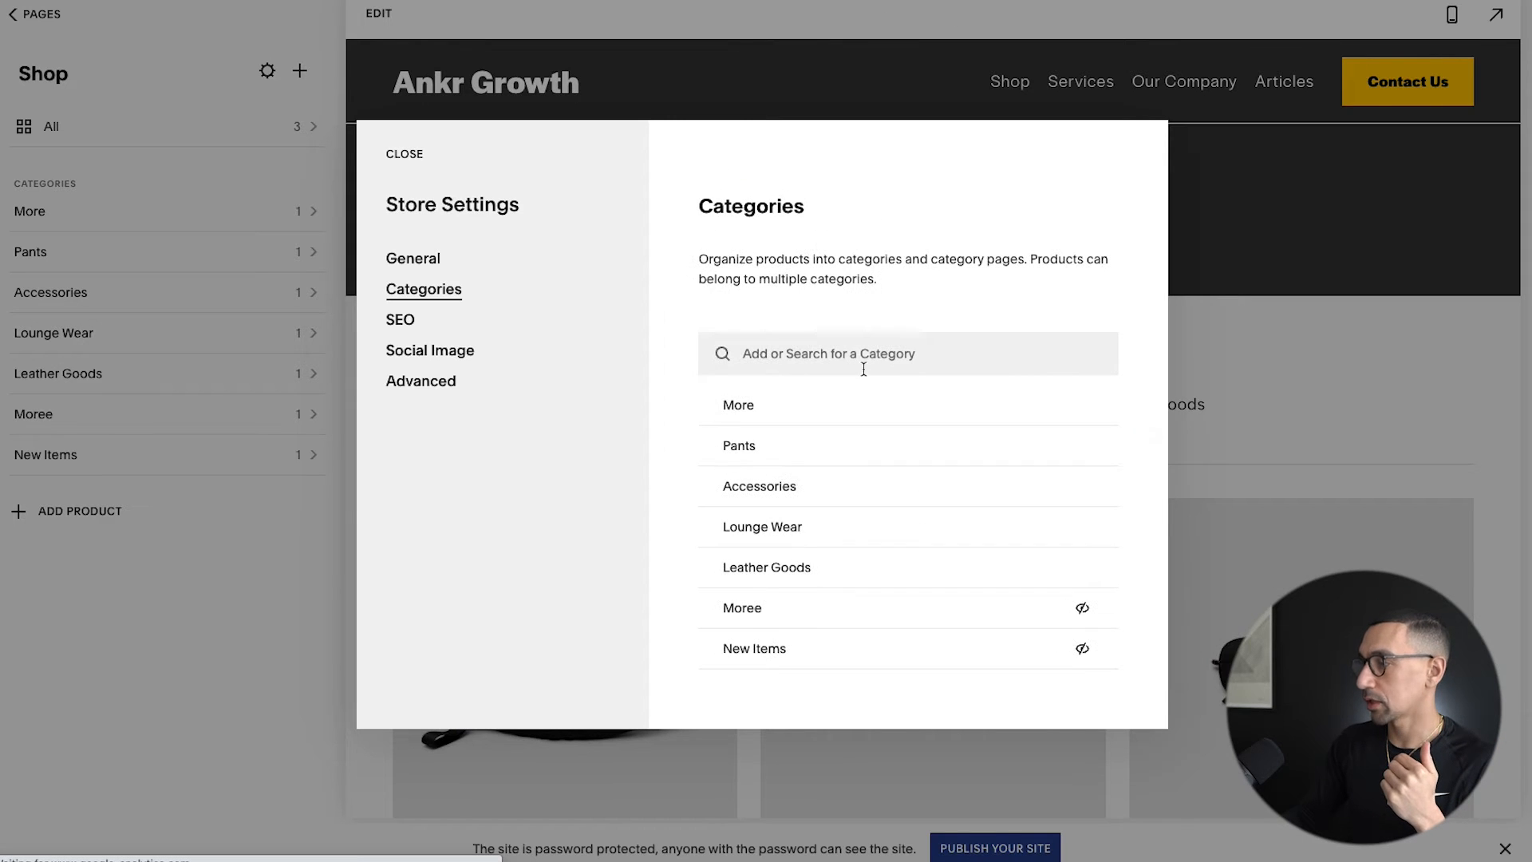
Delete the More category from the store and close the store settings.
left_click(1113, 410)
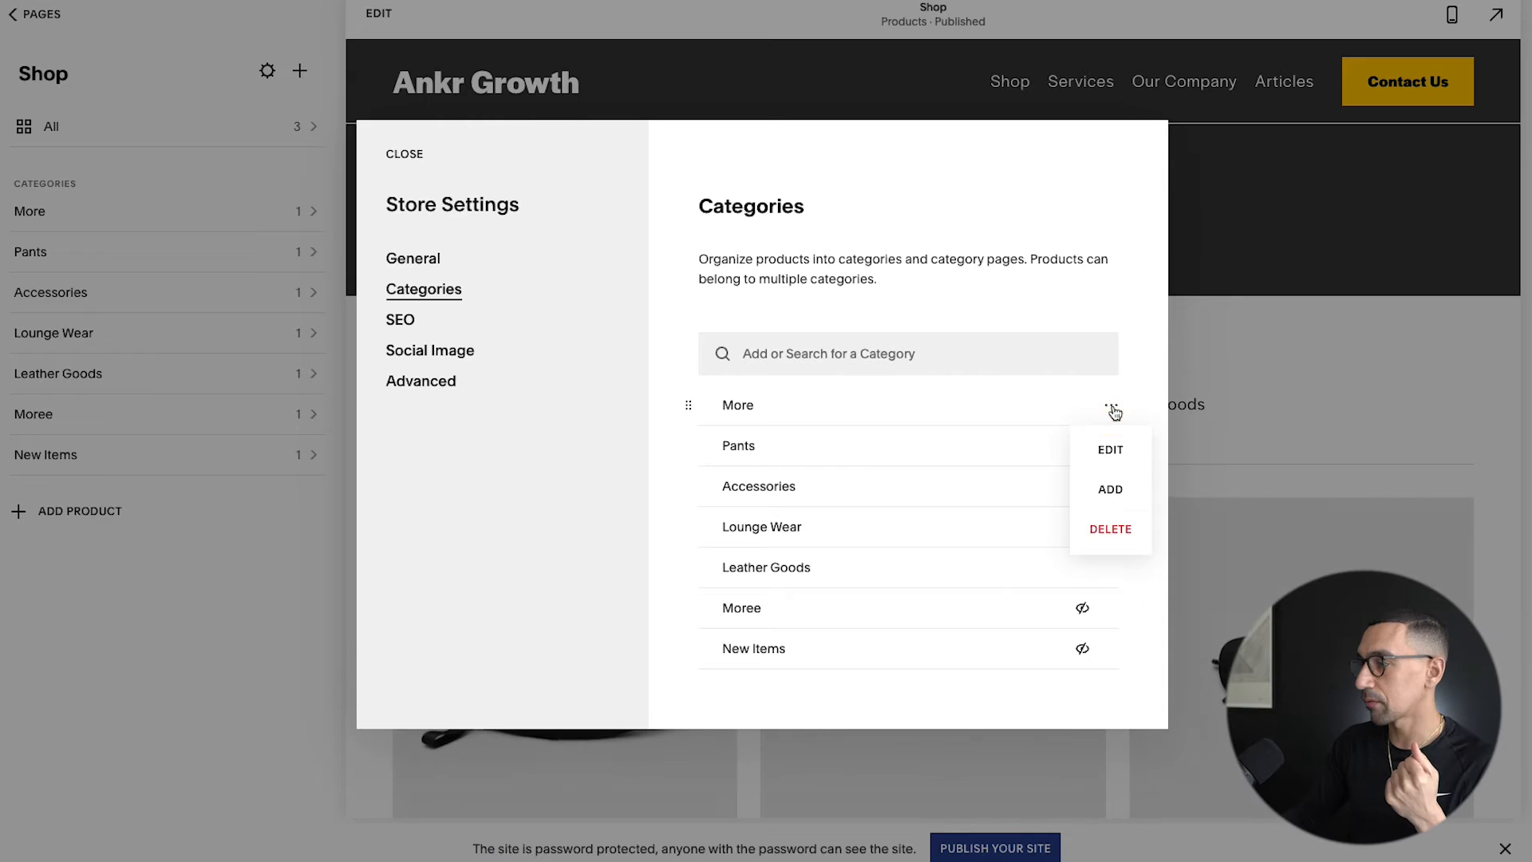
left_click(1106, 530)
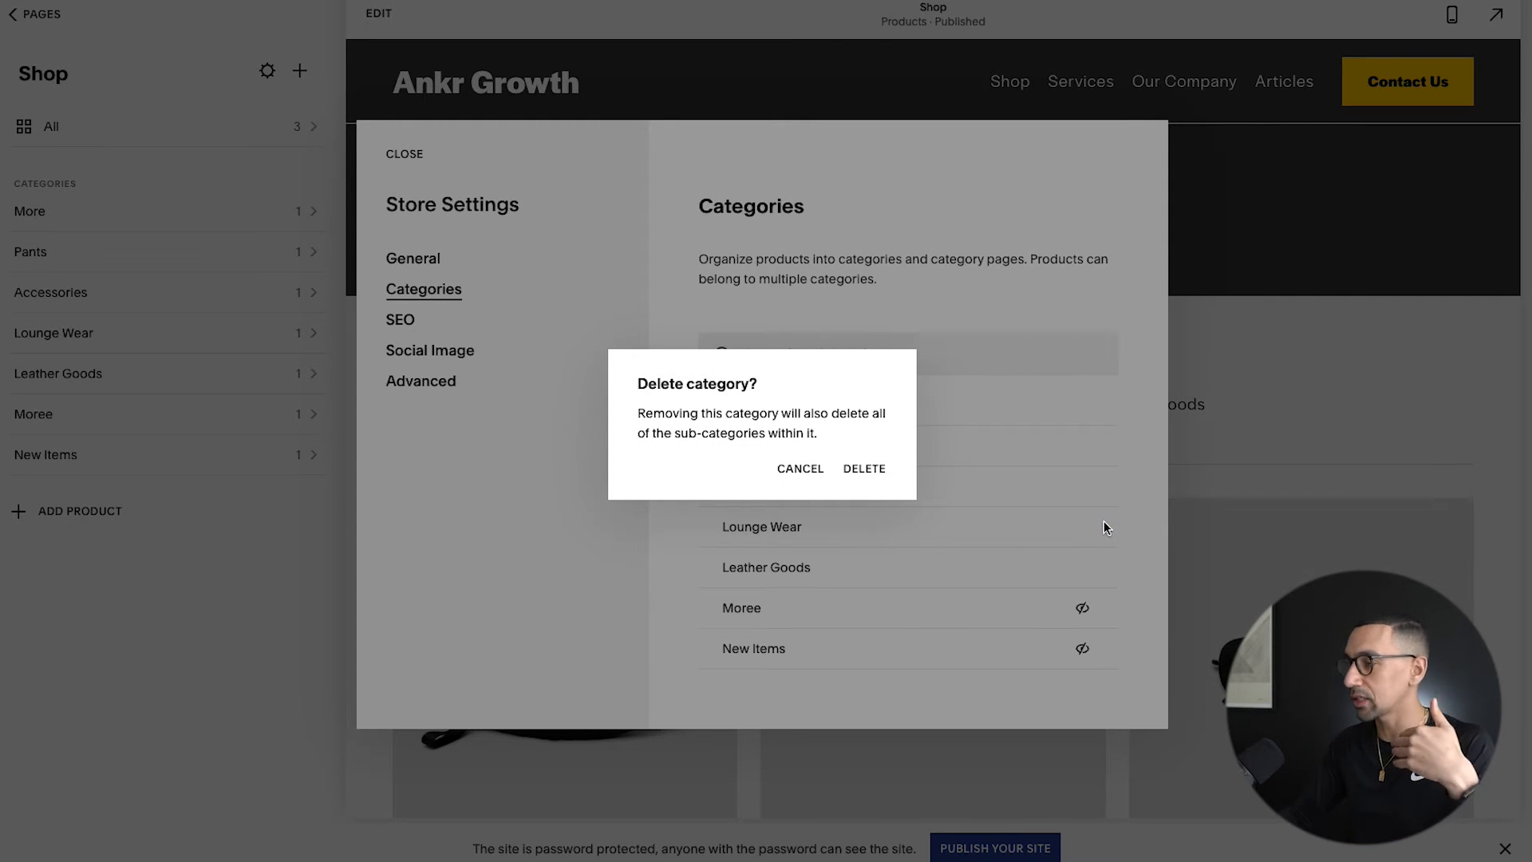
left_click(870, 469)
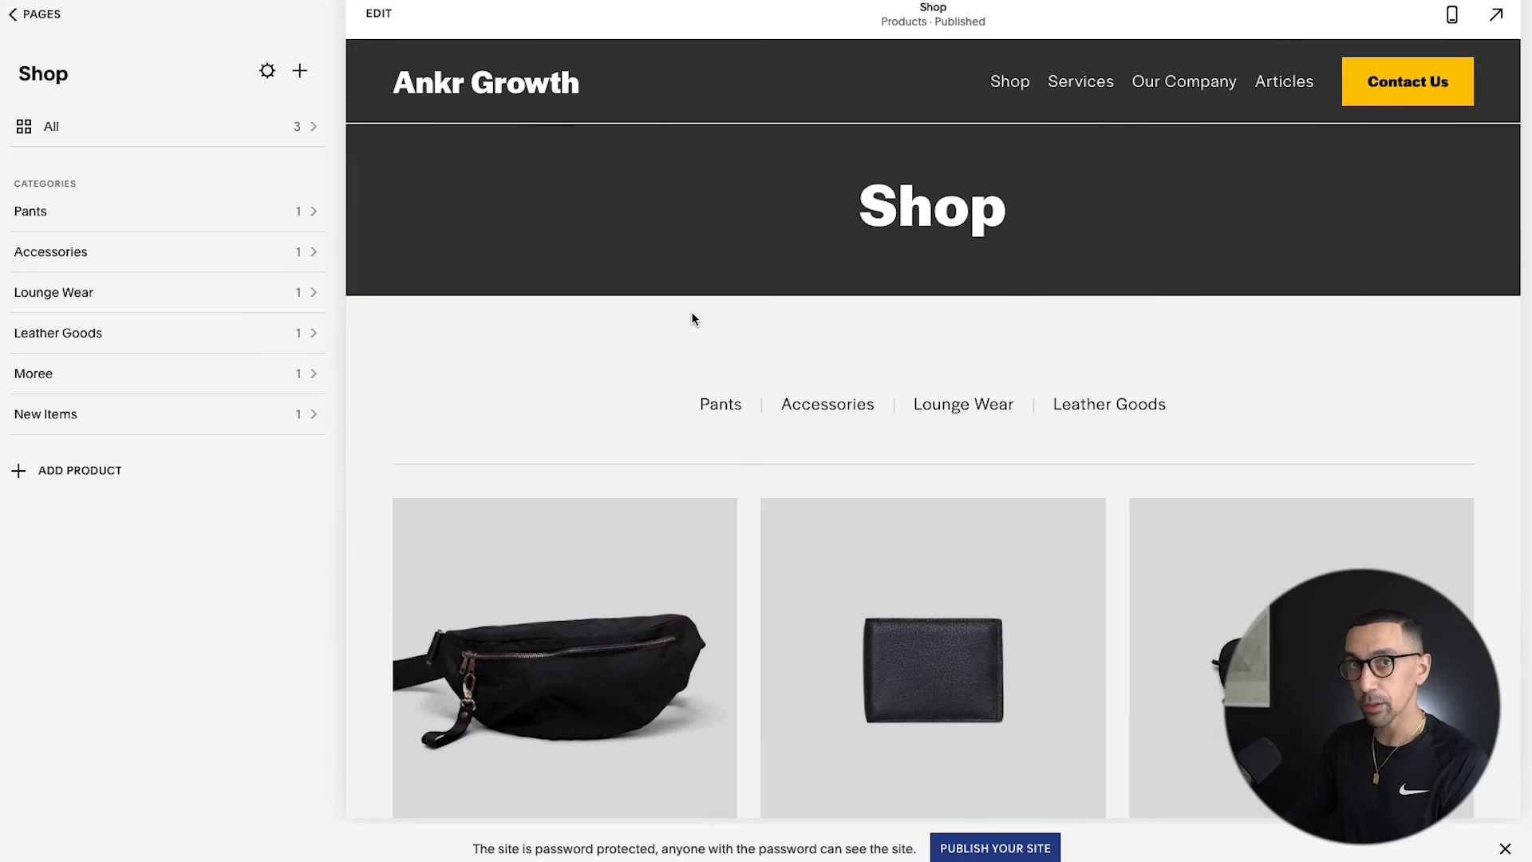
Filter the Shop page by Accessories and compare its web address in the full-size preview and the editor.
left_click(822, 405)
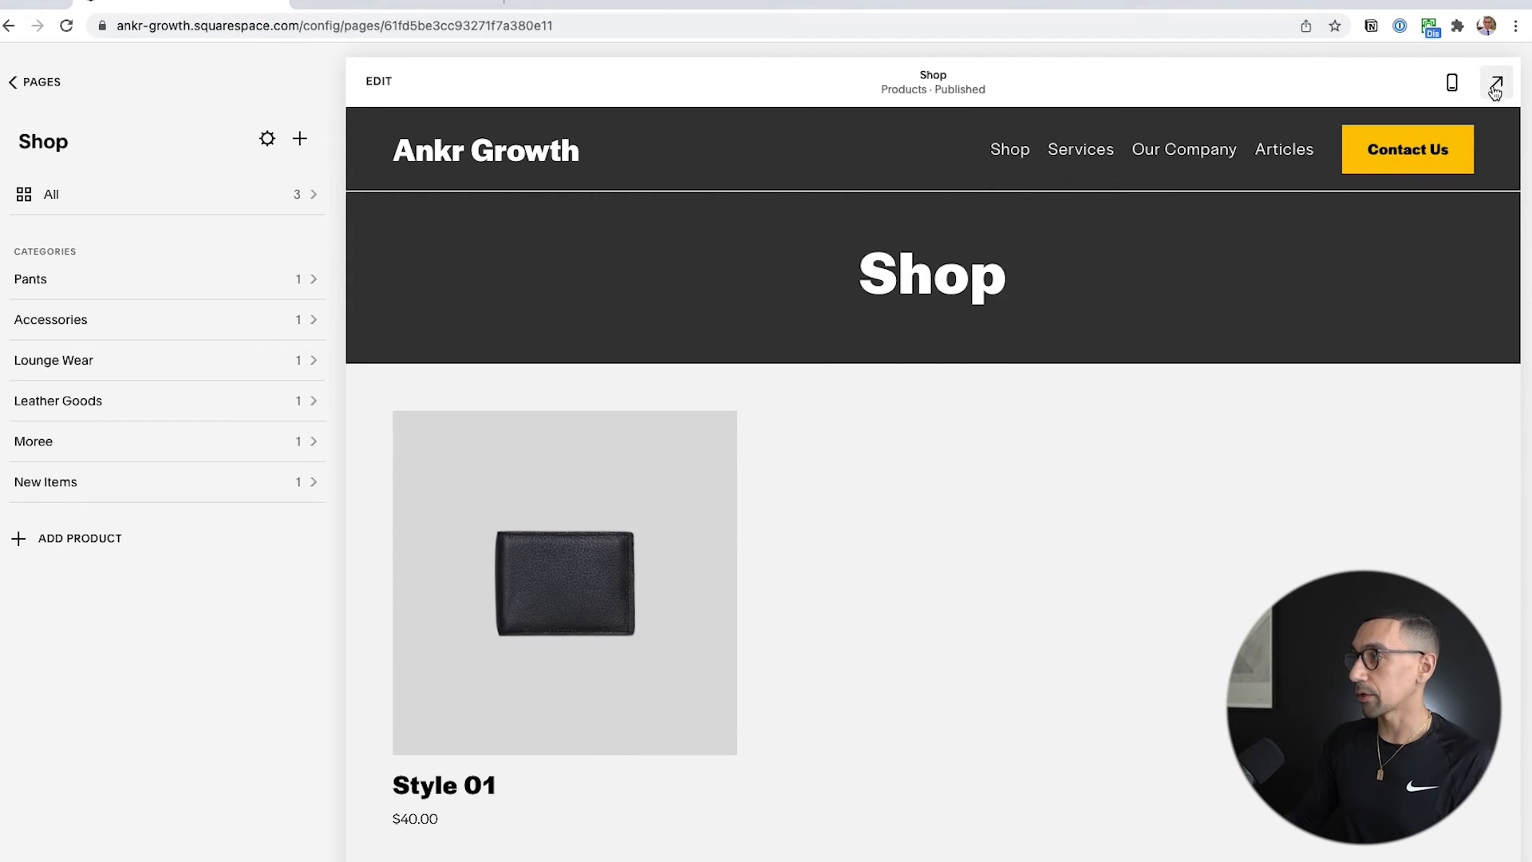
left_click(1495, 85)
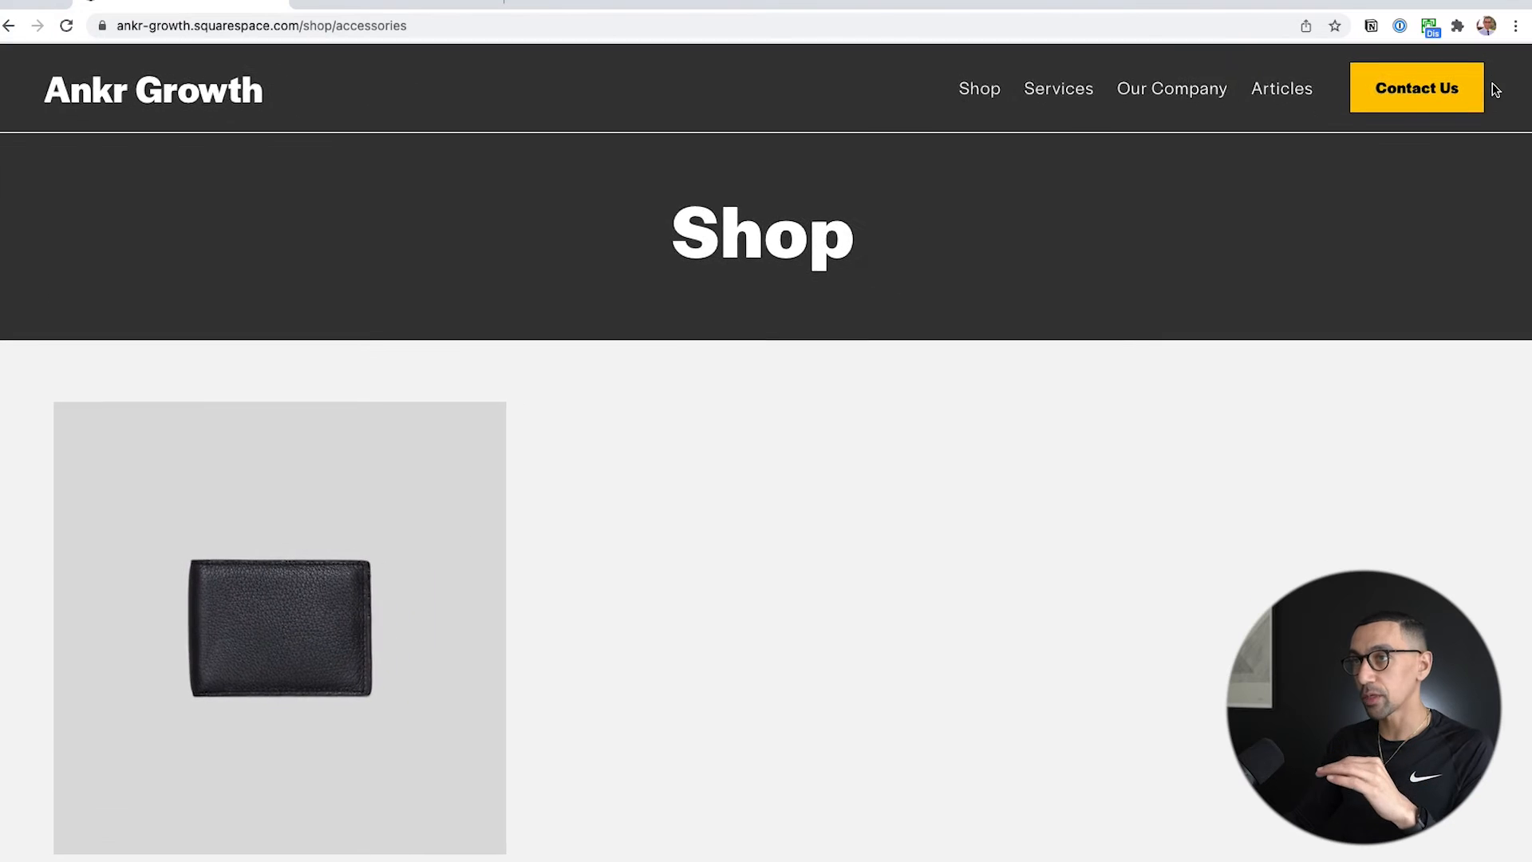
left_click(1517, 60)
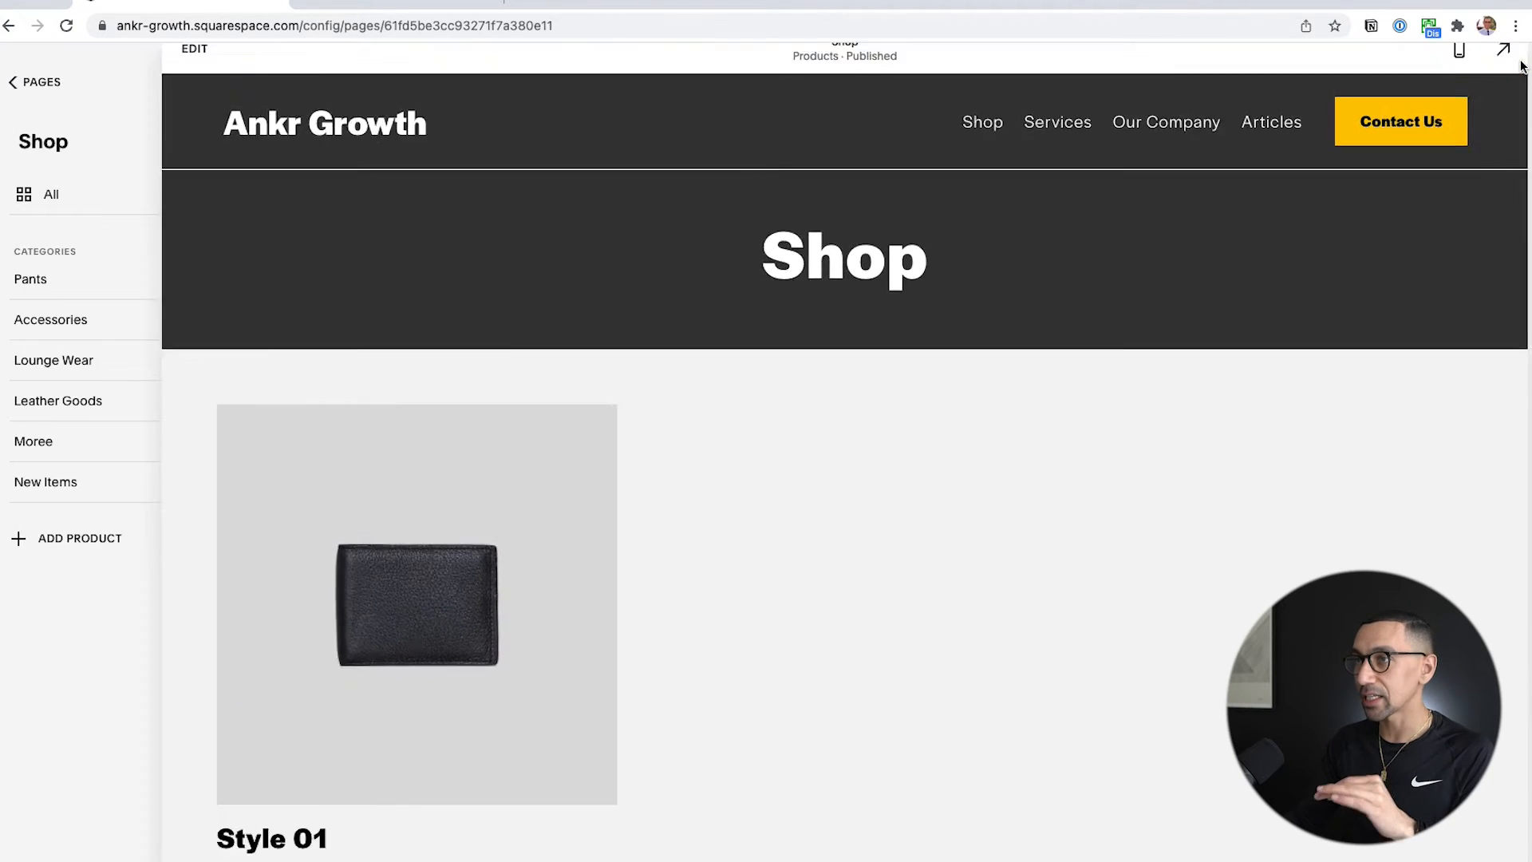
left_click(601, 25)
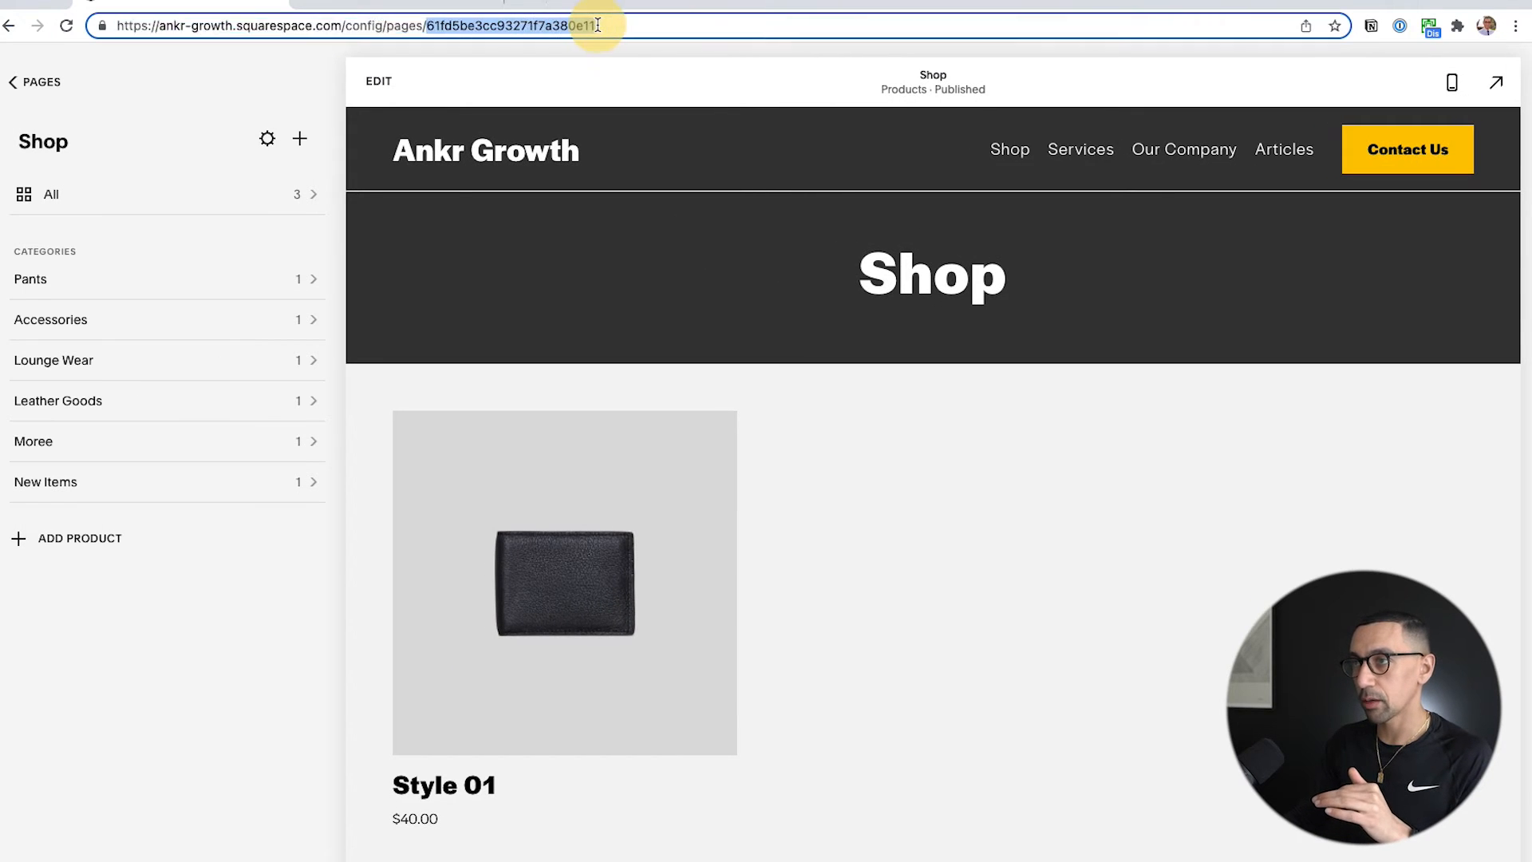
left_click(631, 26)
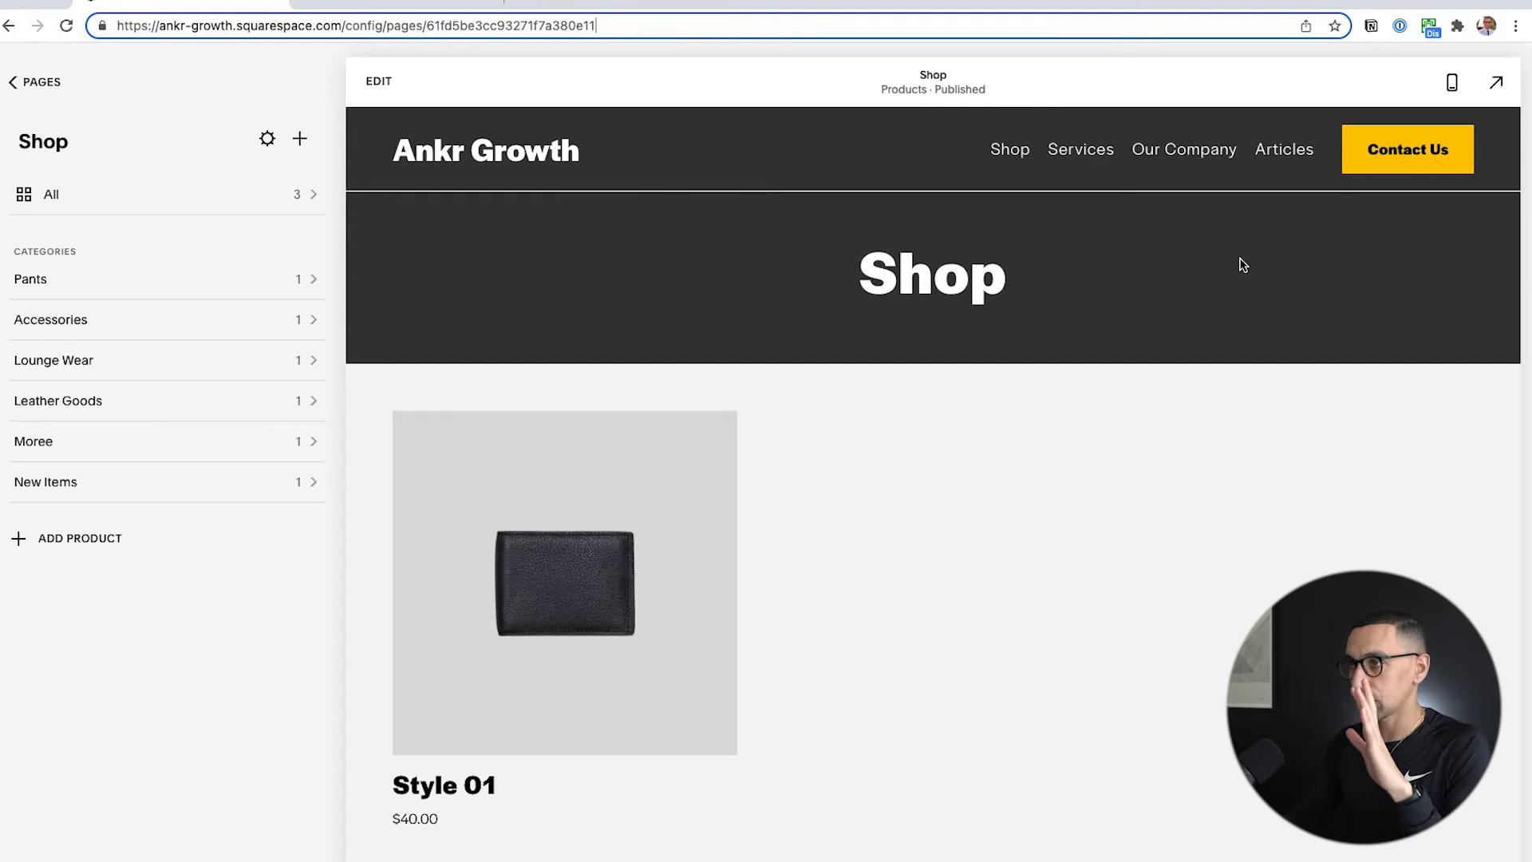
Copy the path /shop/accessories from the Accessories page's address in the full-size preview, and return to the editor.
left_click(1498, 85)
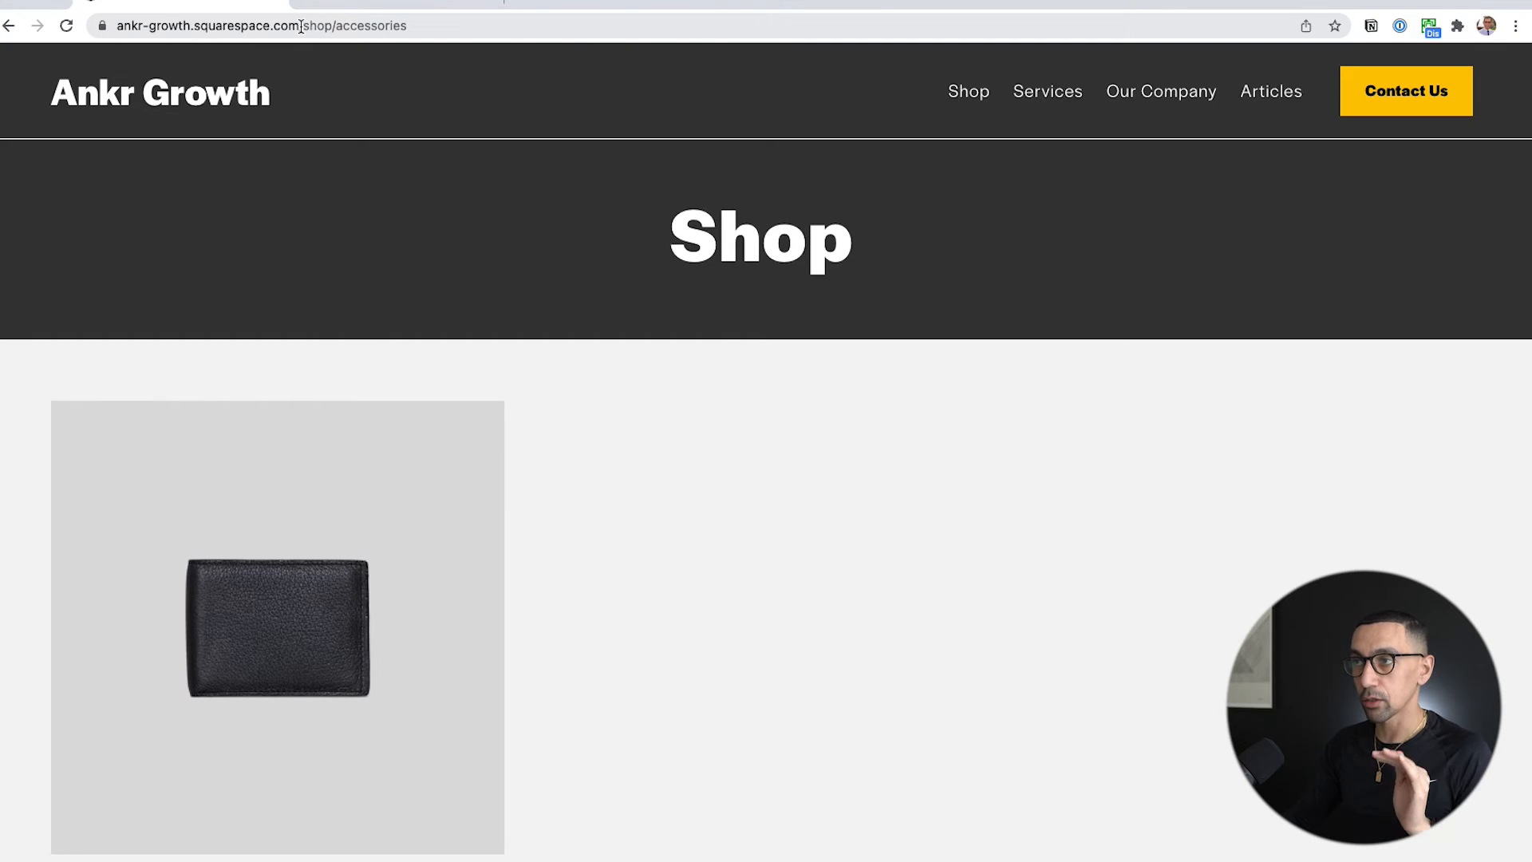
left_click_drag(301, 26, 435, 36)
key("ctrl+c")
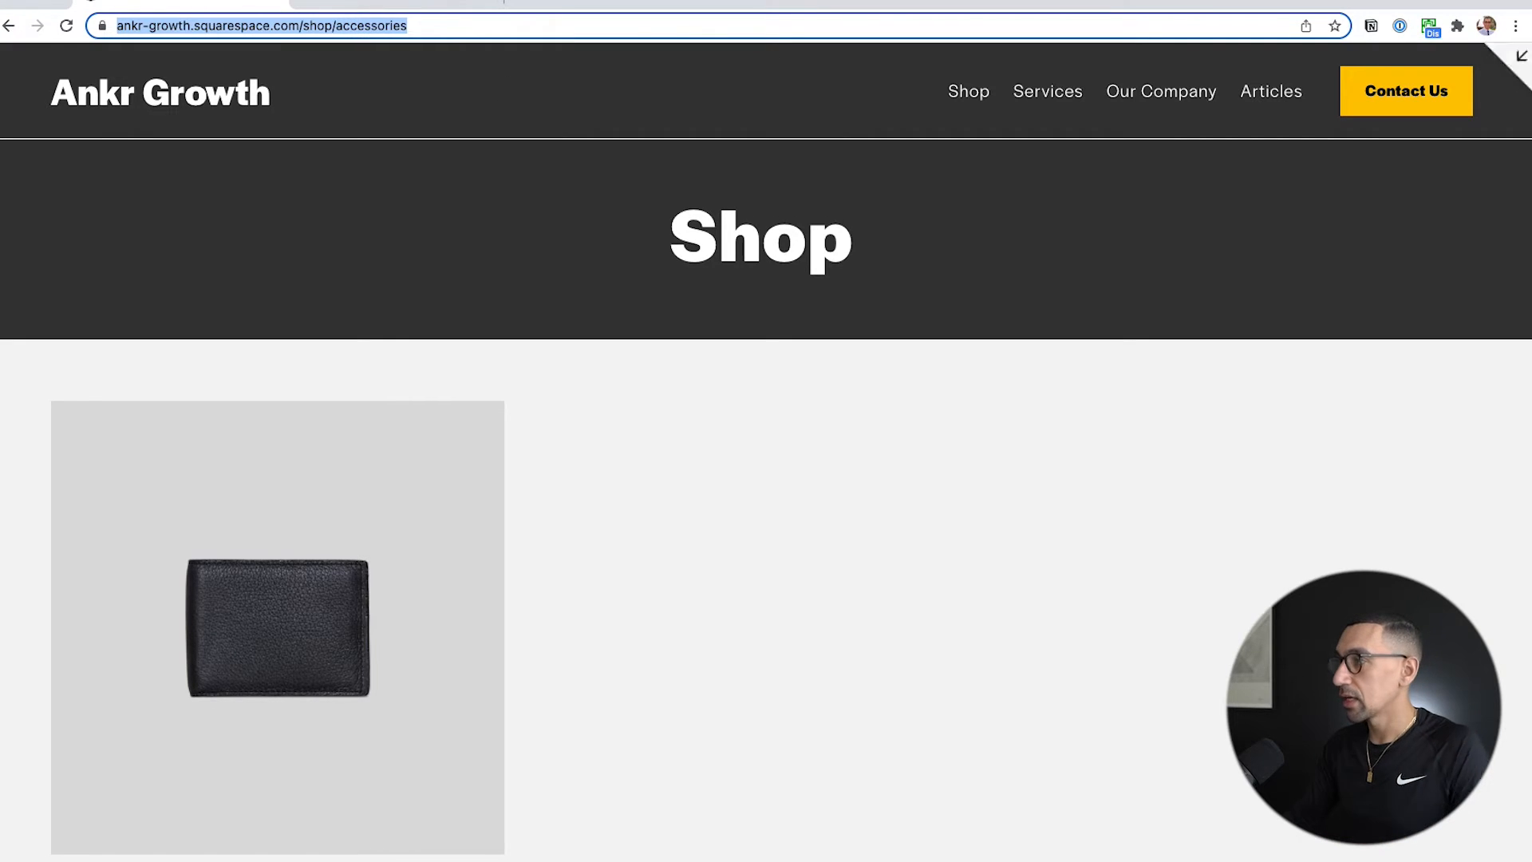
left_click(1515, 59)
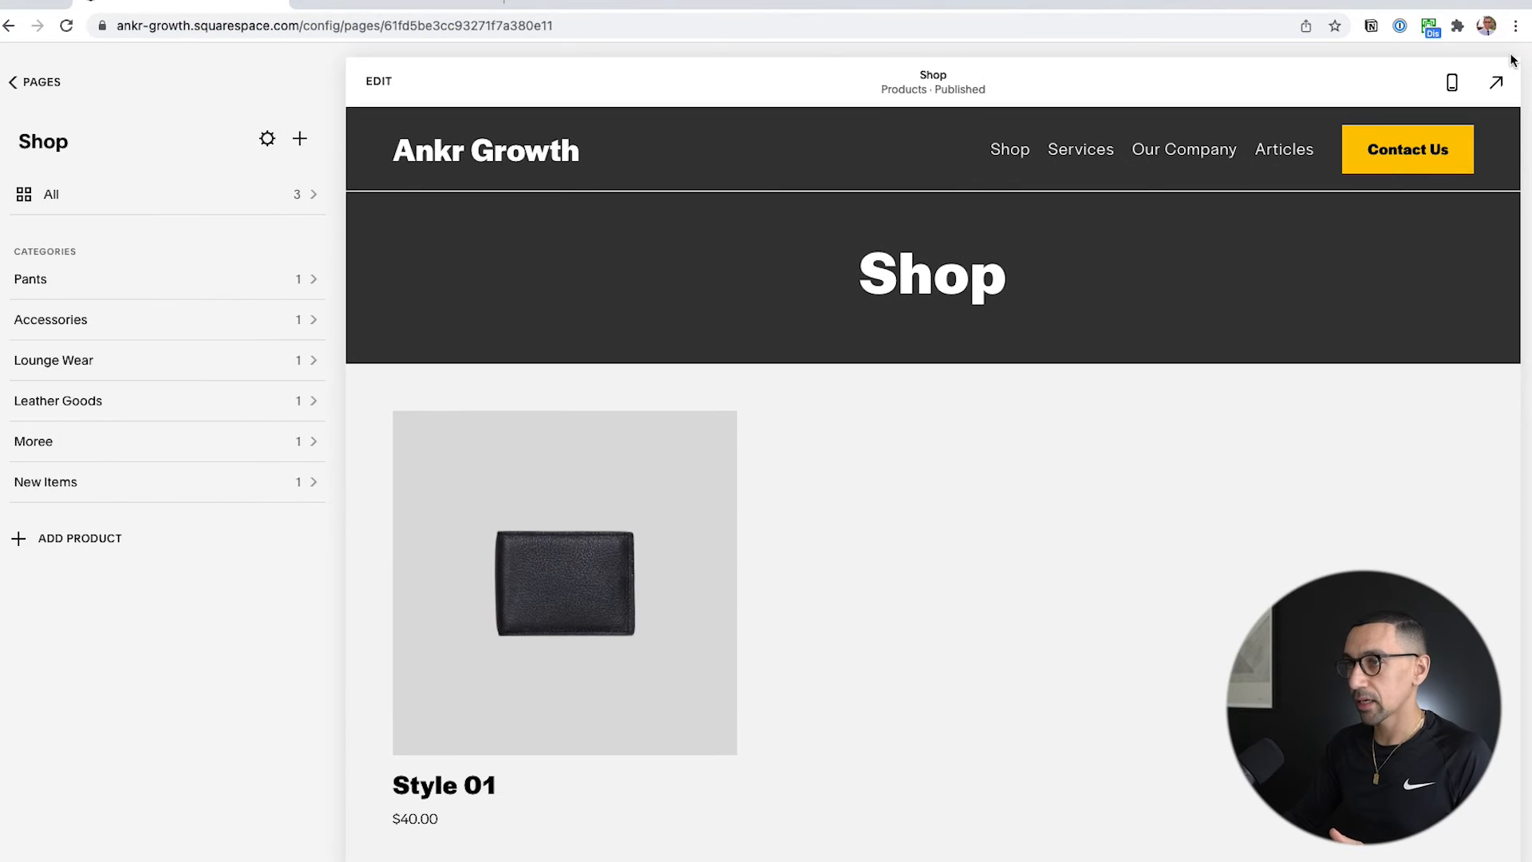
Create a folder named Store in the Not Linked section of the site's page list.
mouse_move(1196, 181)
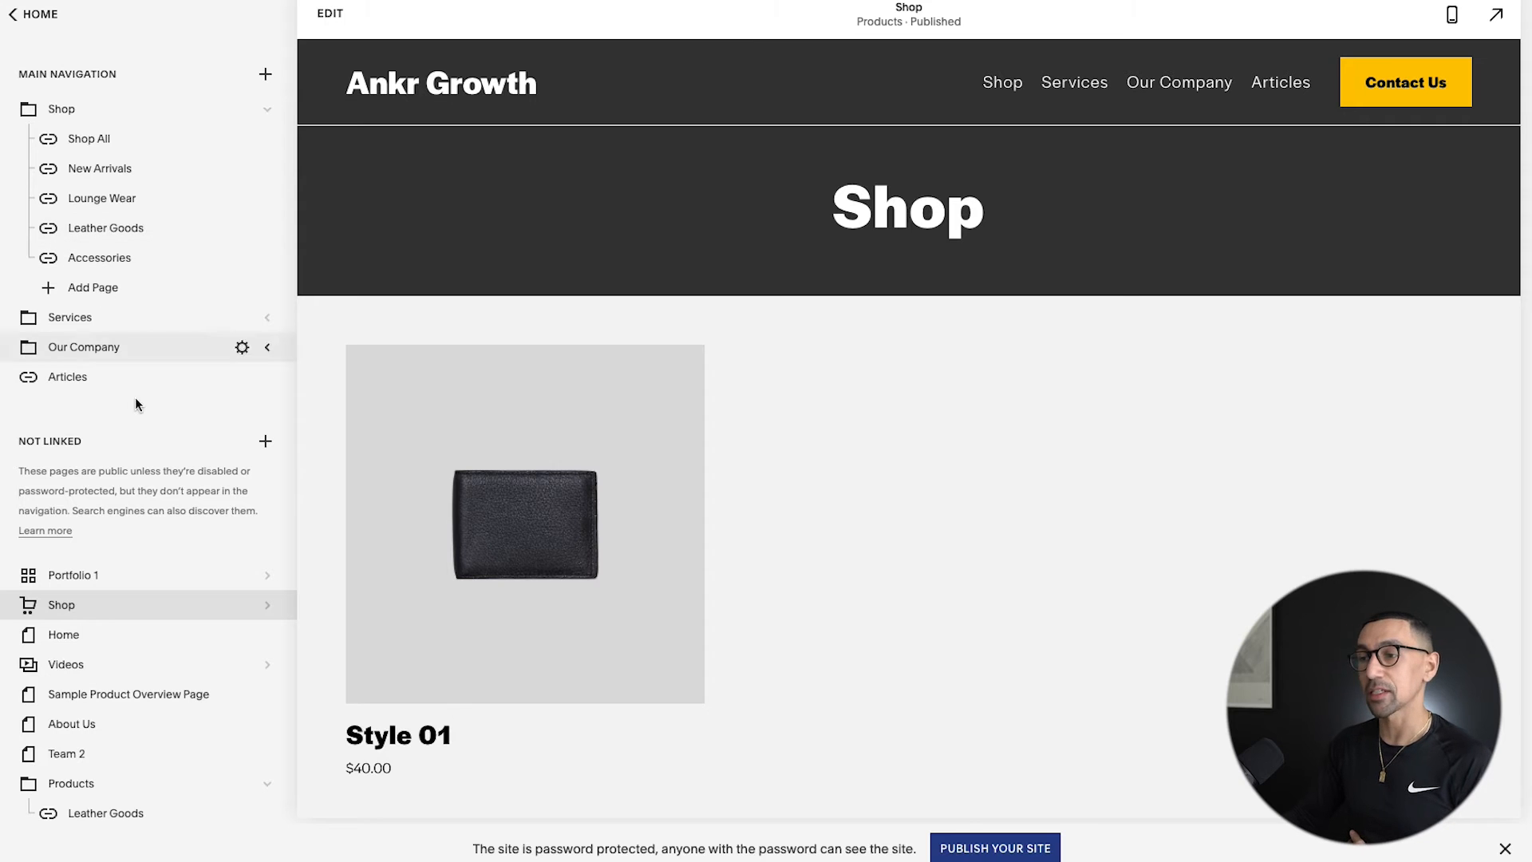
scroll(136, 395, "down", 2)
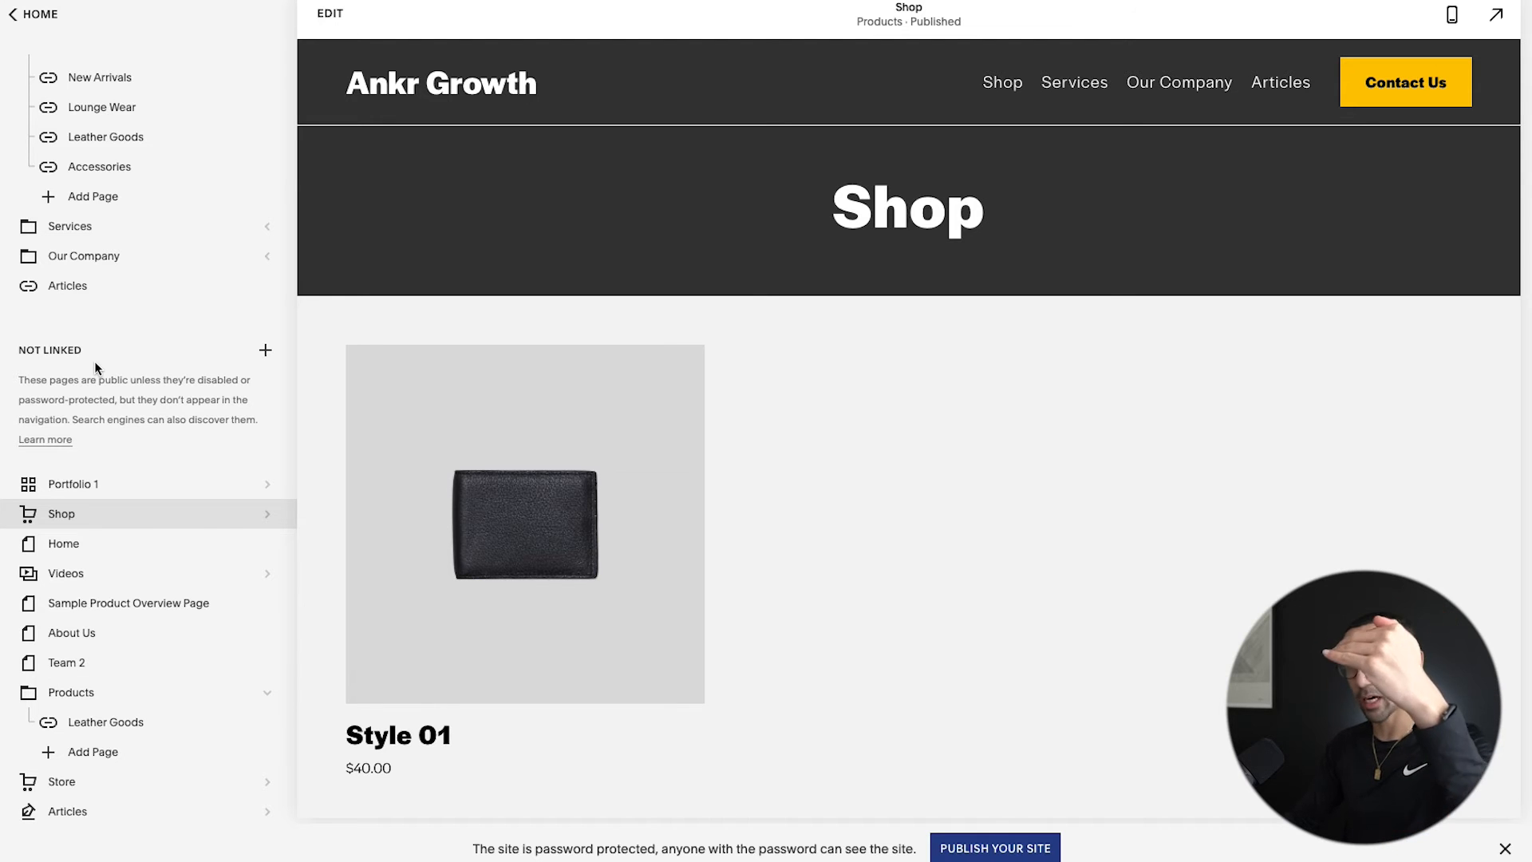
scroll(95, 367, "up", 2)
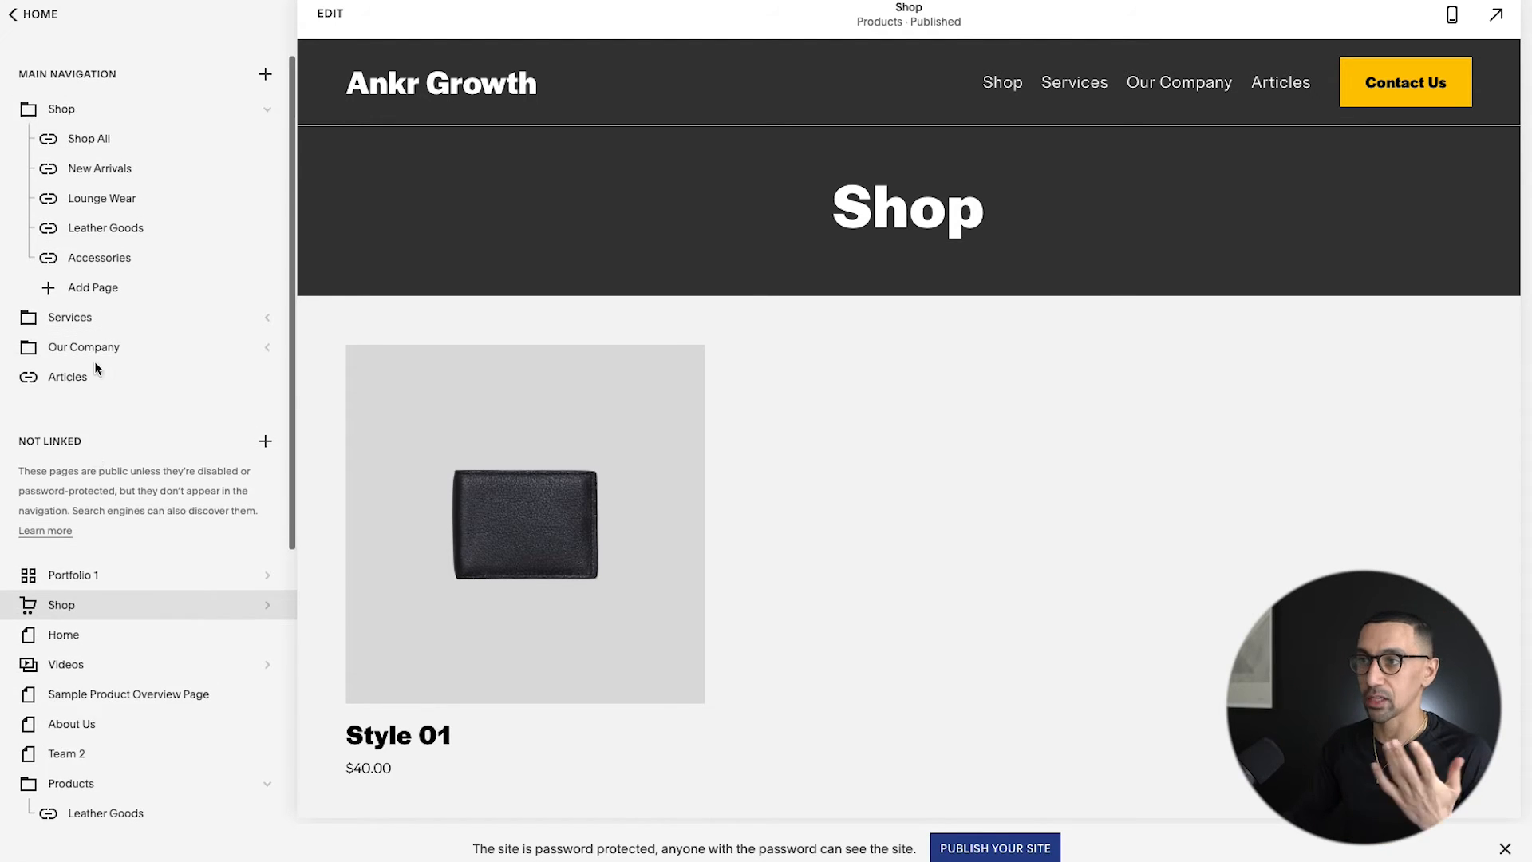
scroll(144, 443, "down", 4)
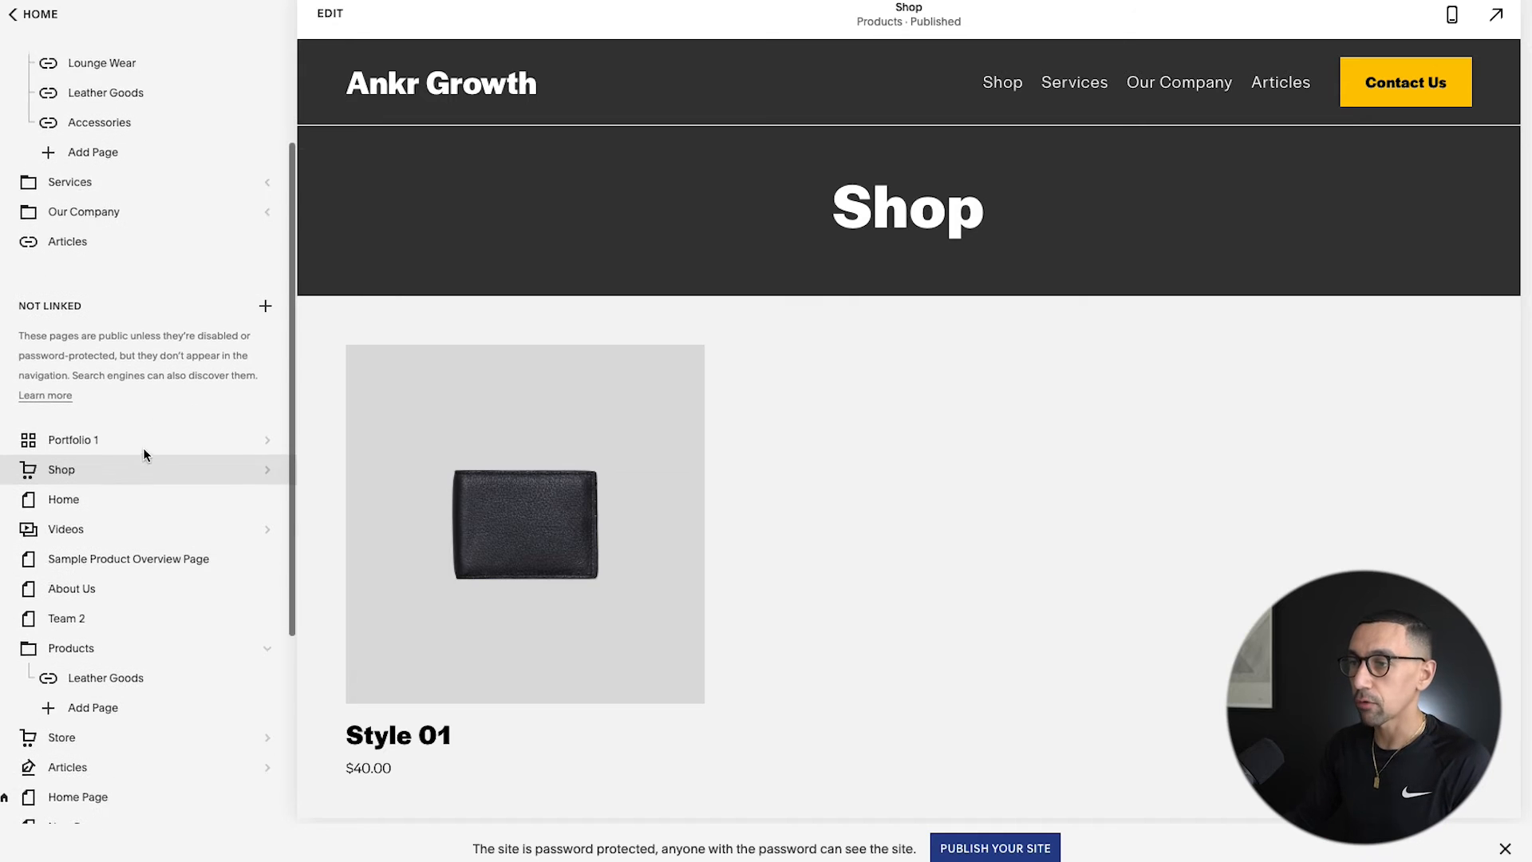
left_click(265, 278)
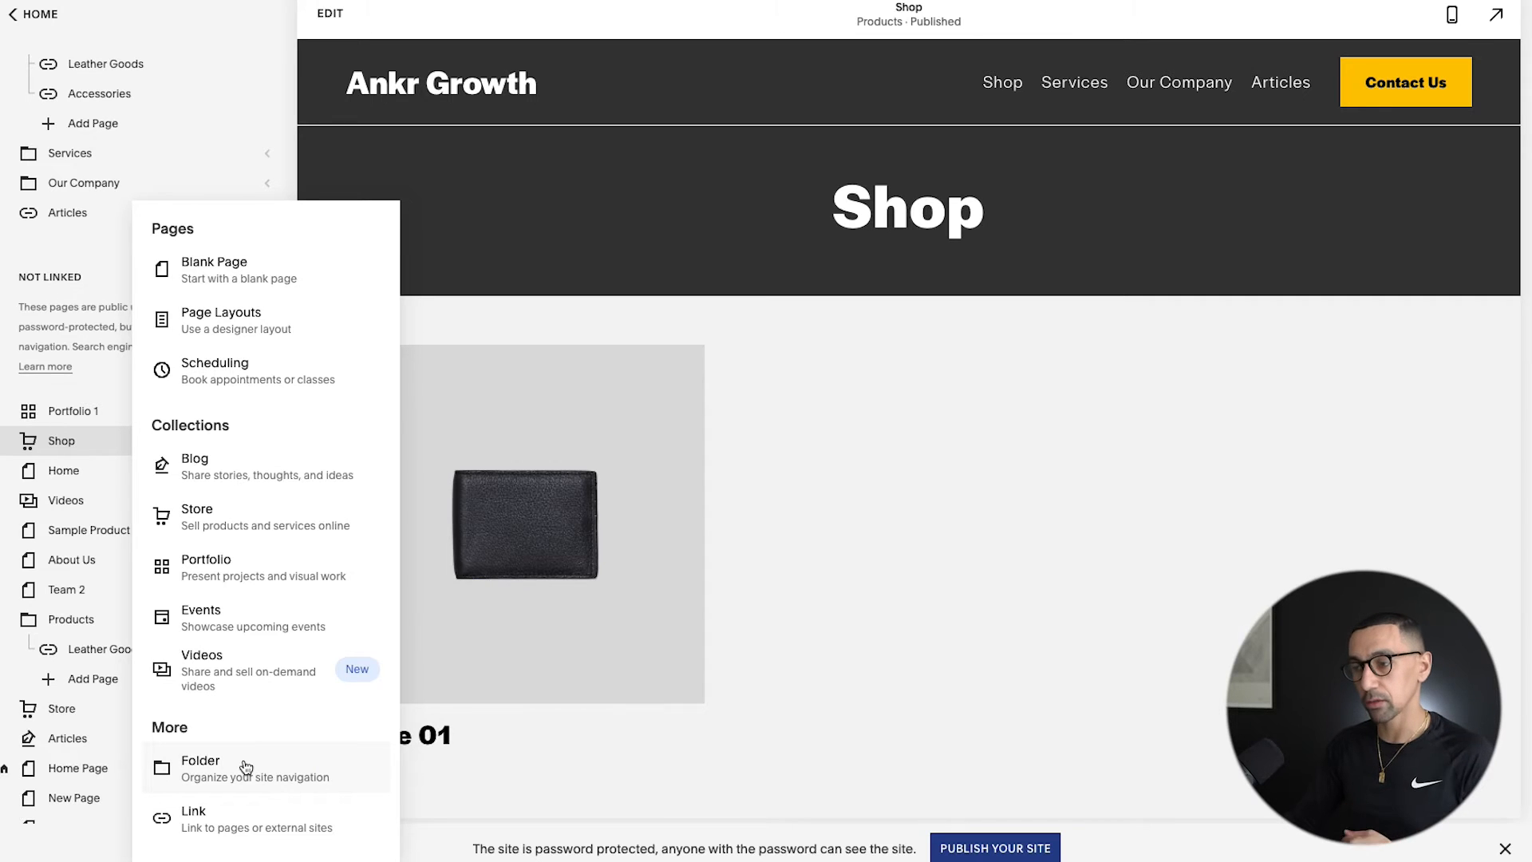
left_click(246, 767)
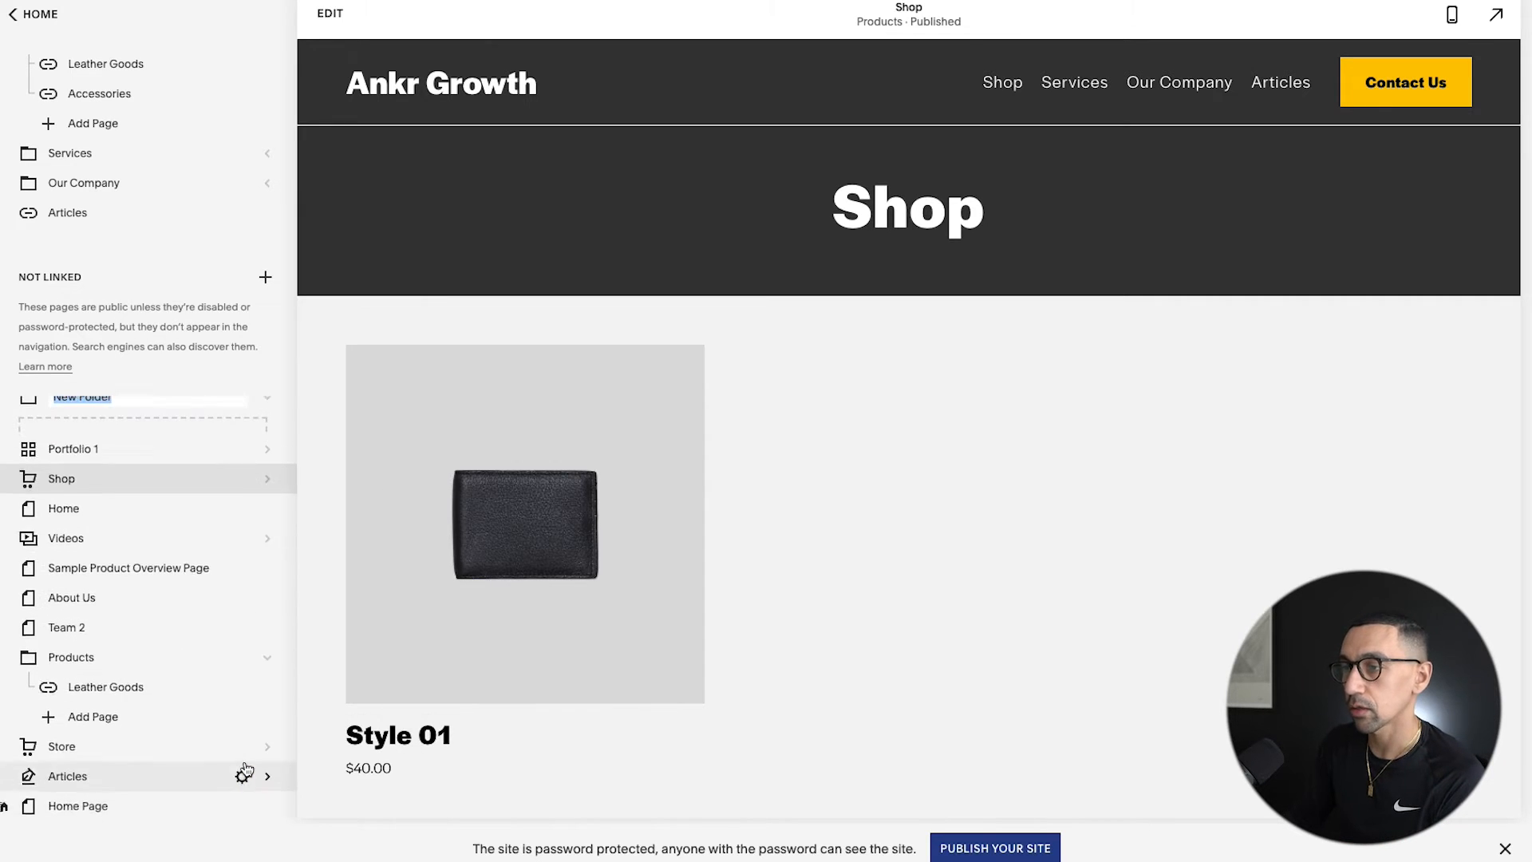
type("Store")
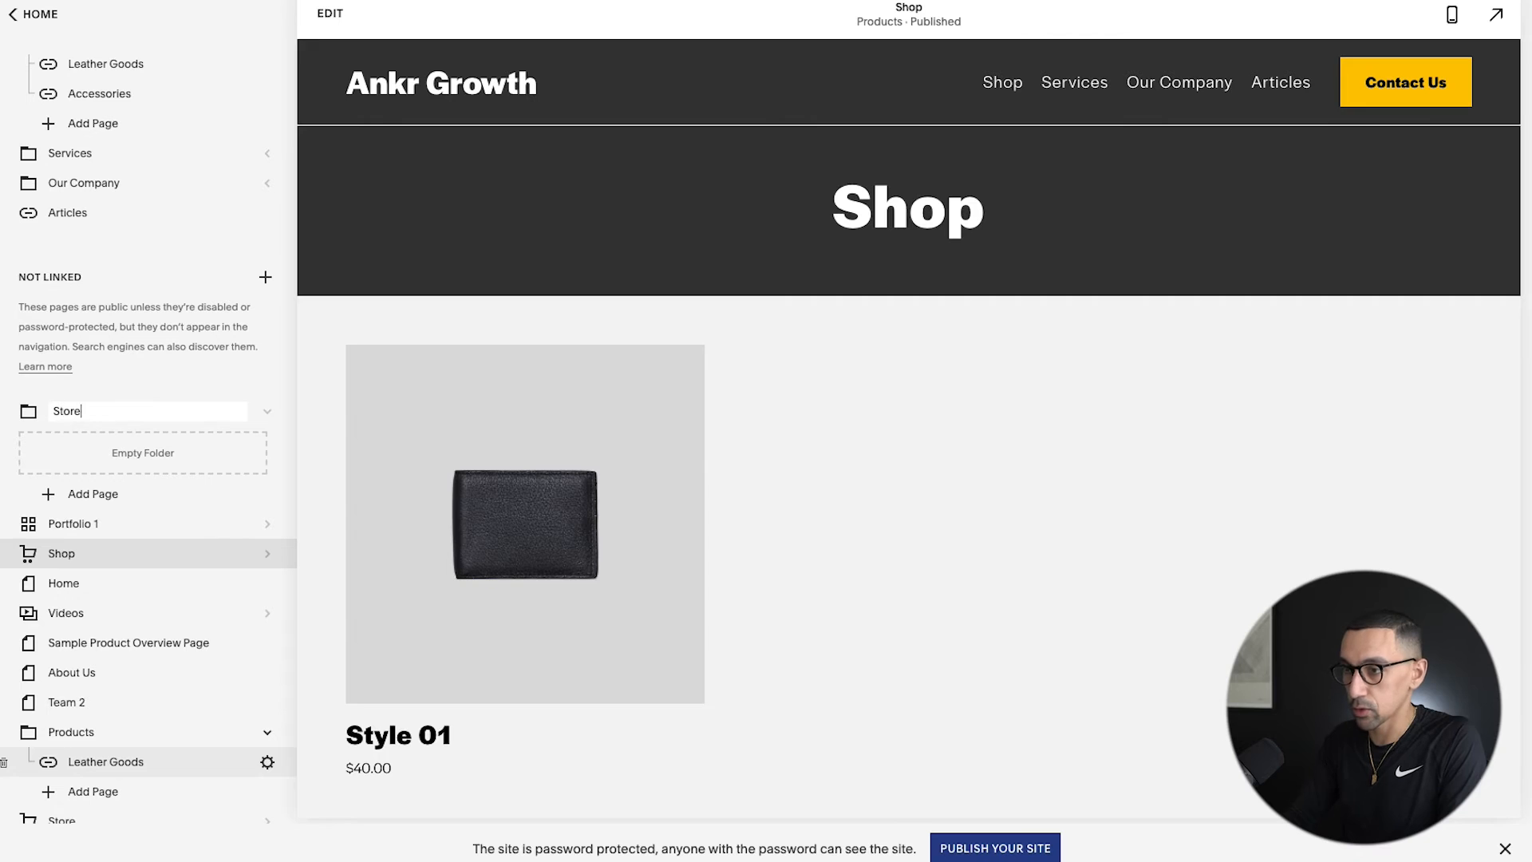
key("Return")
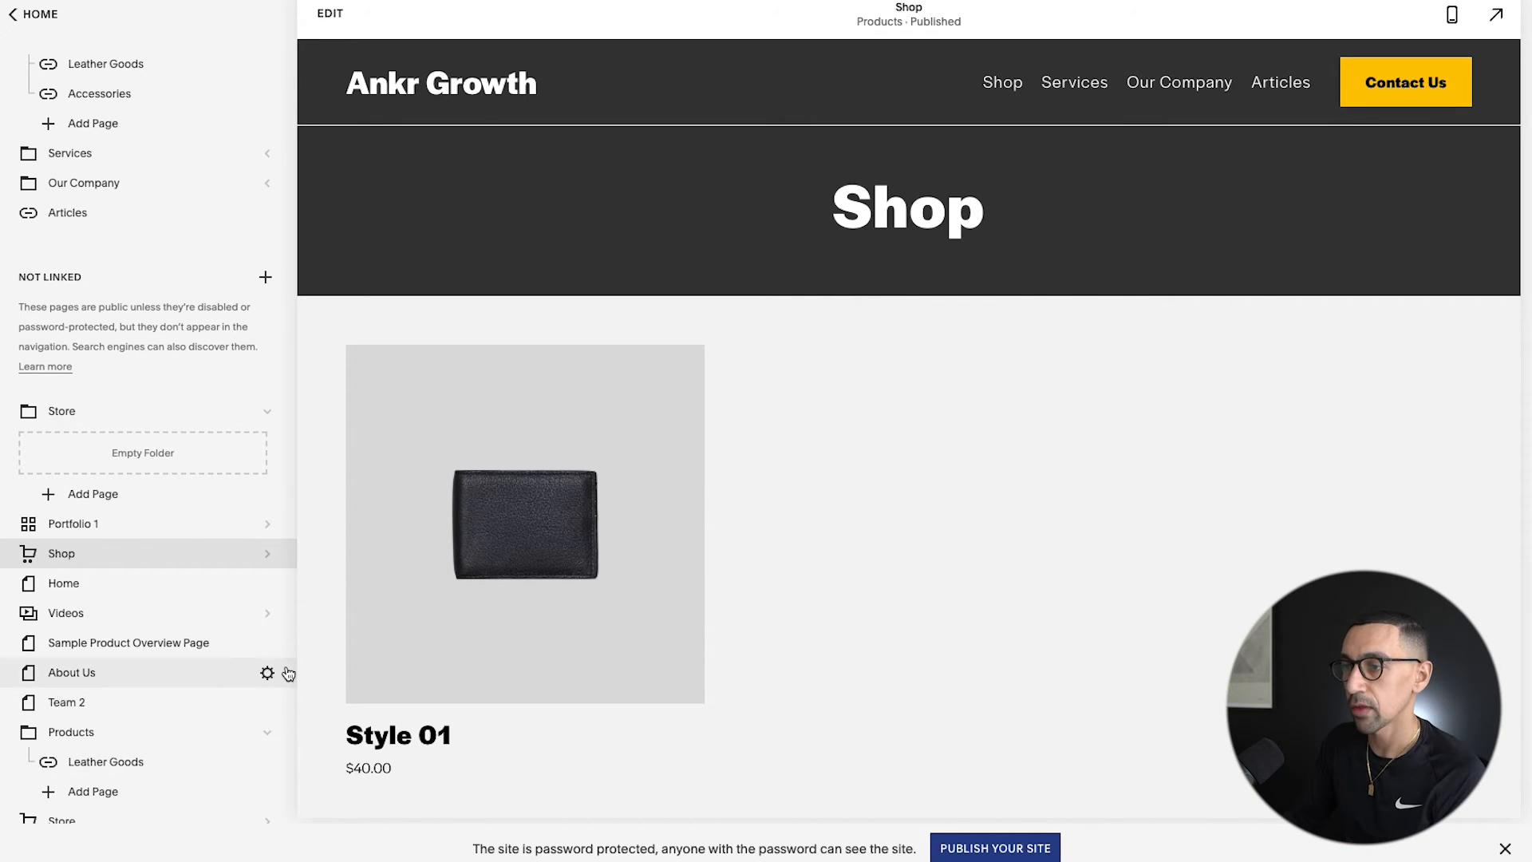
Add a link titled Accessories pointing to /shop/accessories inside the new Store folder.
left_click(86, 495)
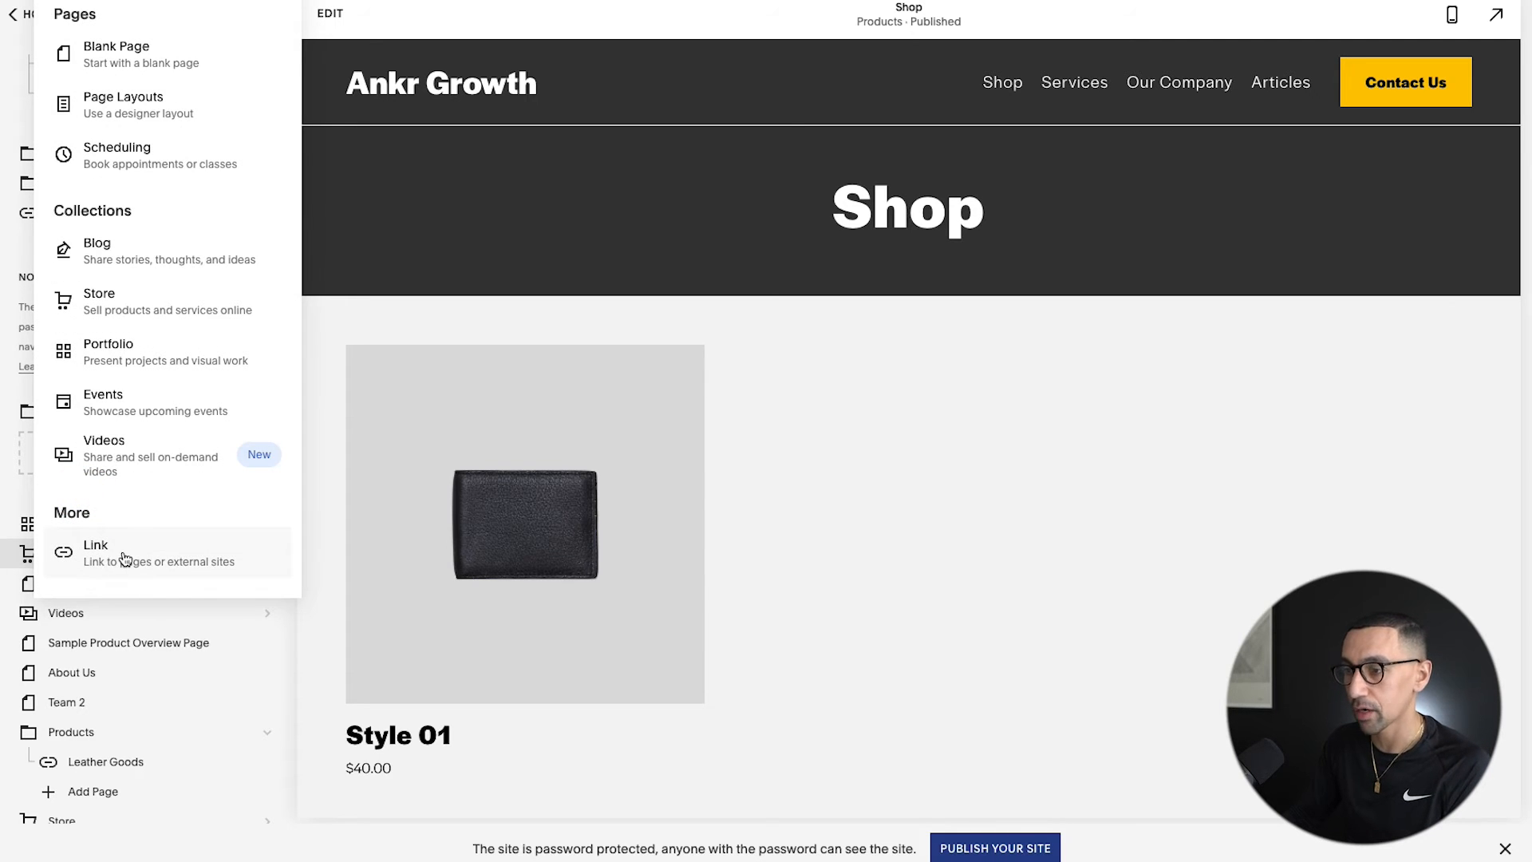
left_click(162, 556)
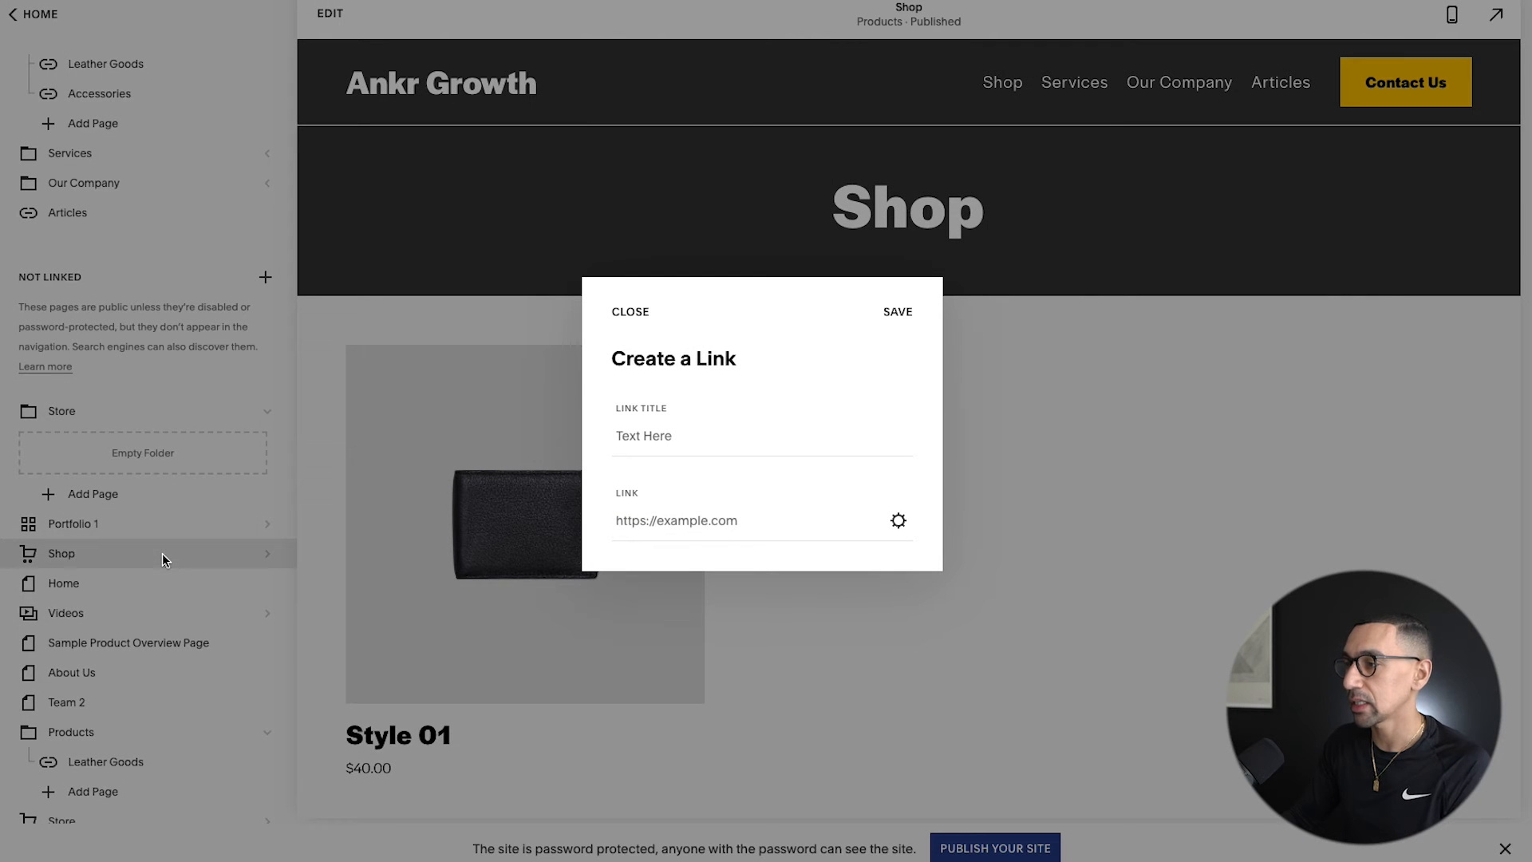
left_click(723, 439)
type("Accessories")
left_click(740, 518)
key("ctrl+v")
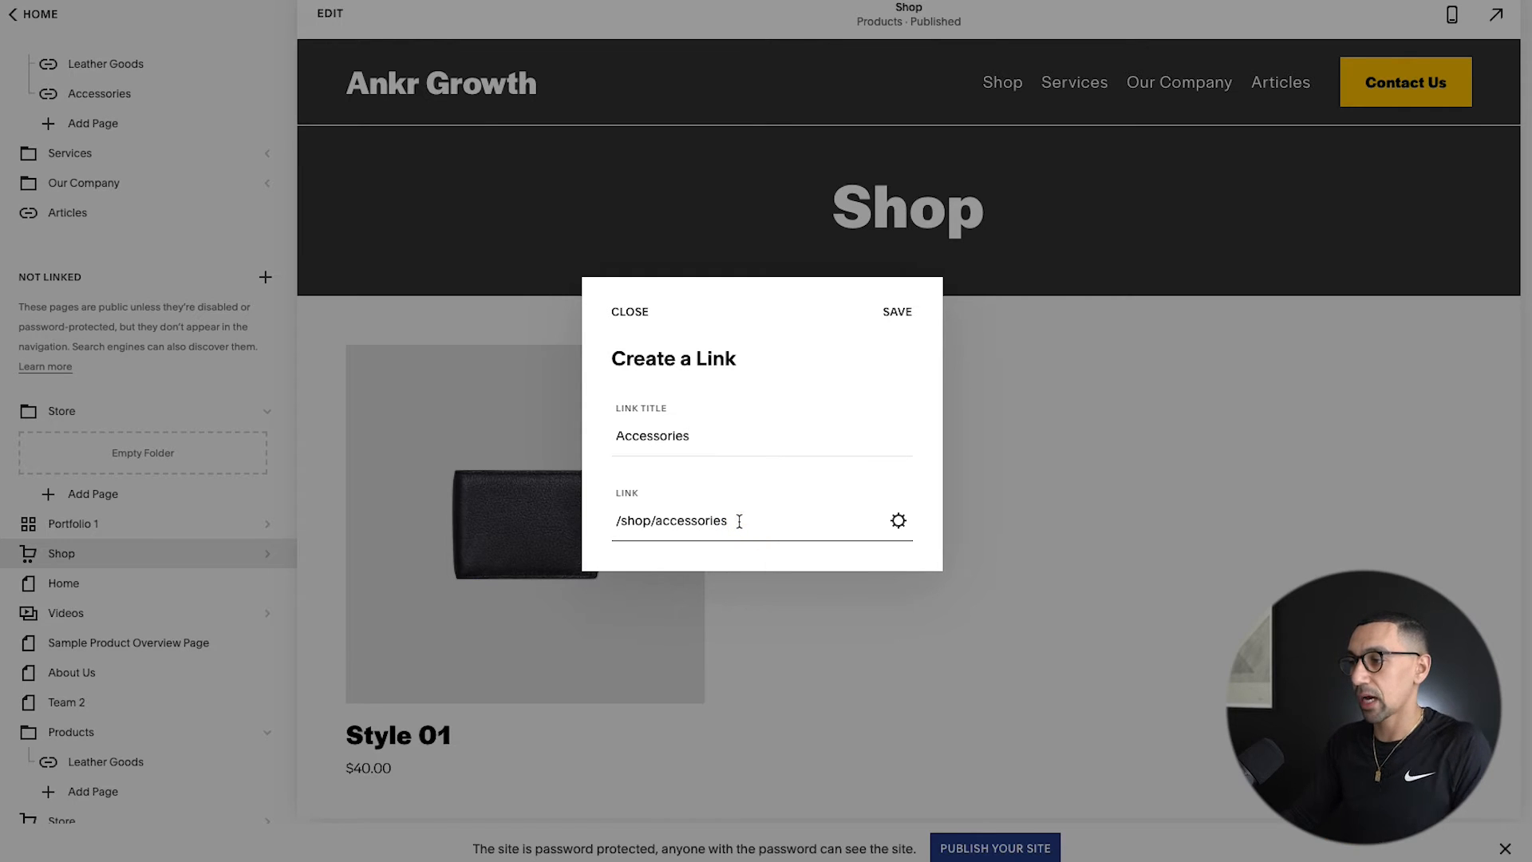
left_click(898, 311)
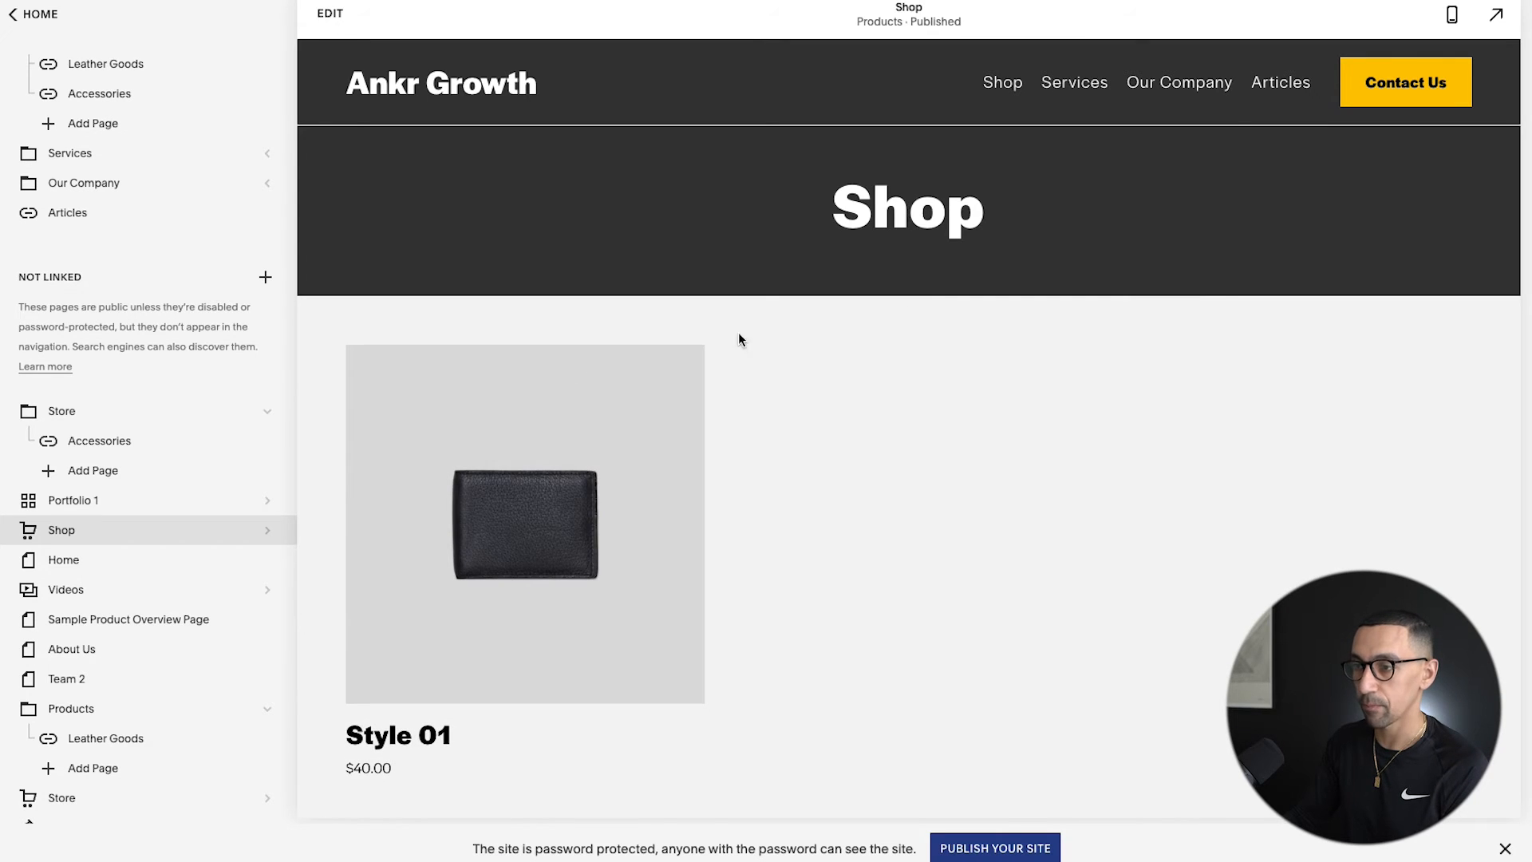
Start a link titled Lounge Wear inside the Store folder and point it to the Shop page at /shop.
left_click(80, 472)
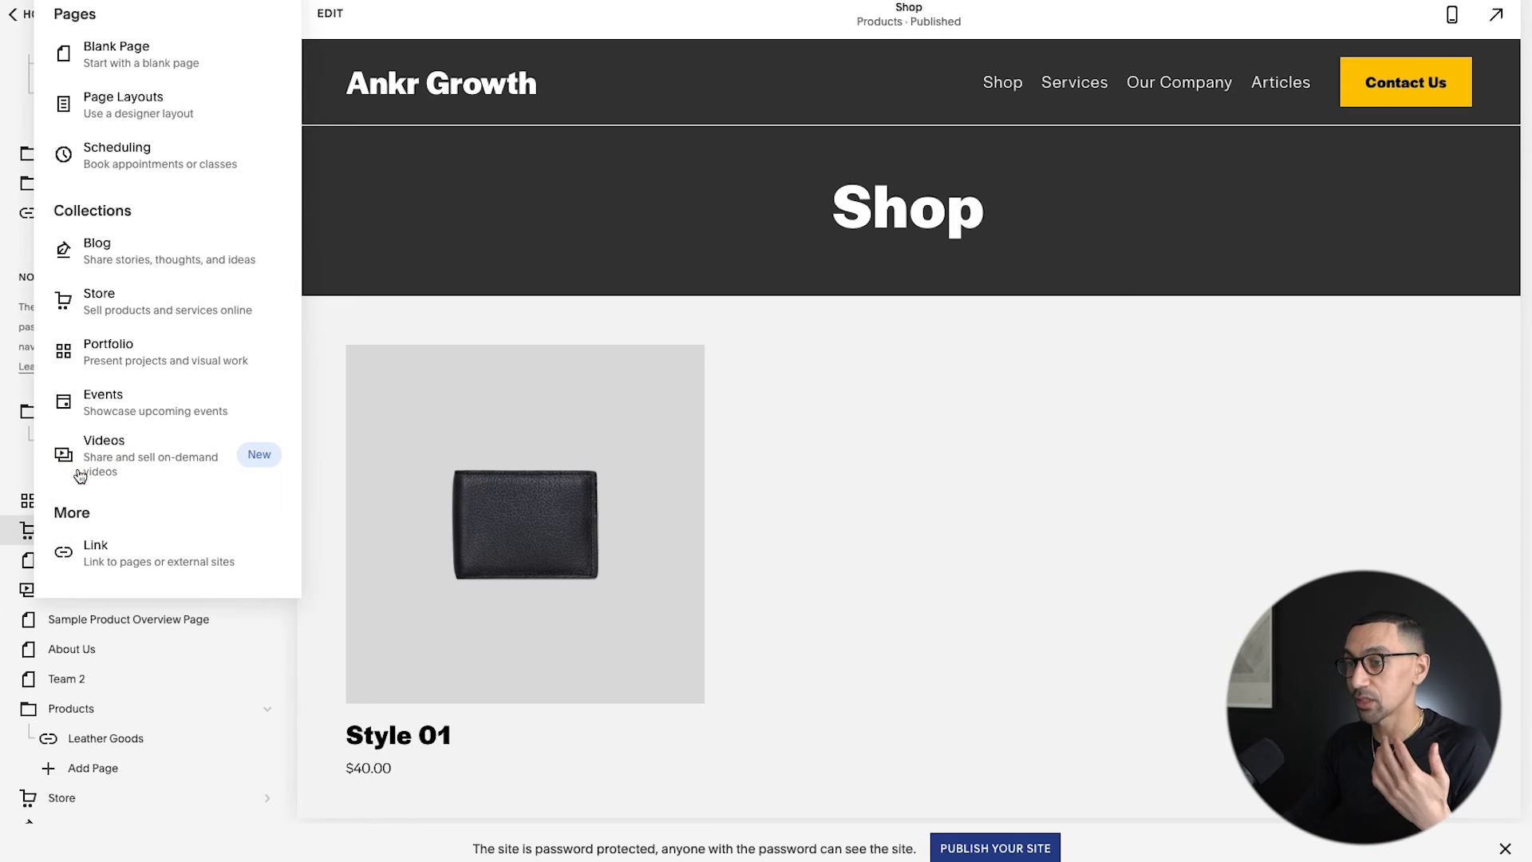
left_click(142, 553)
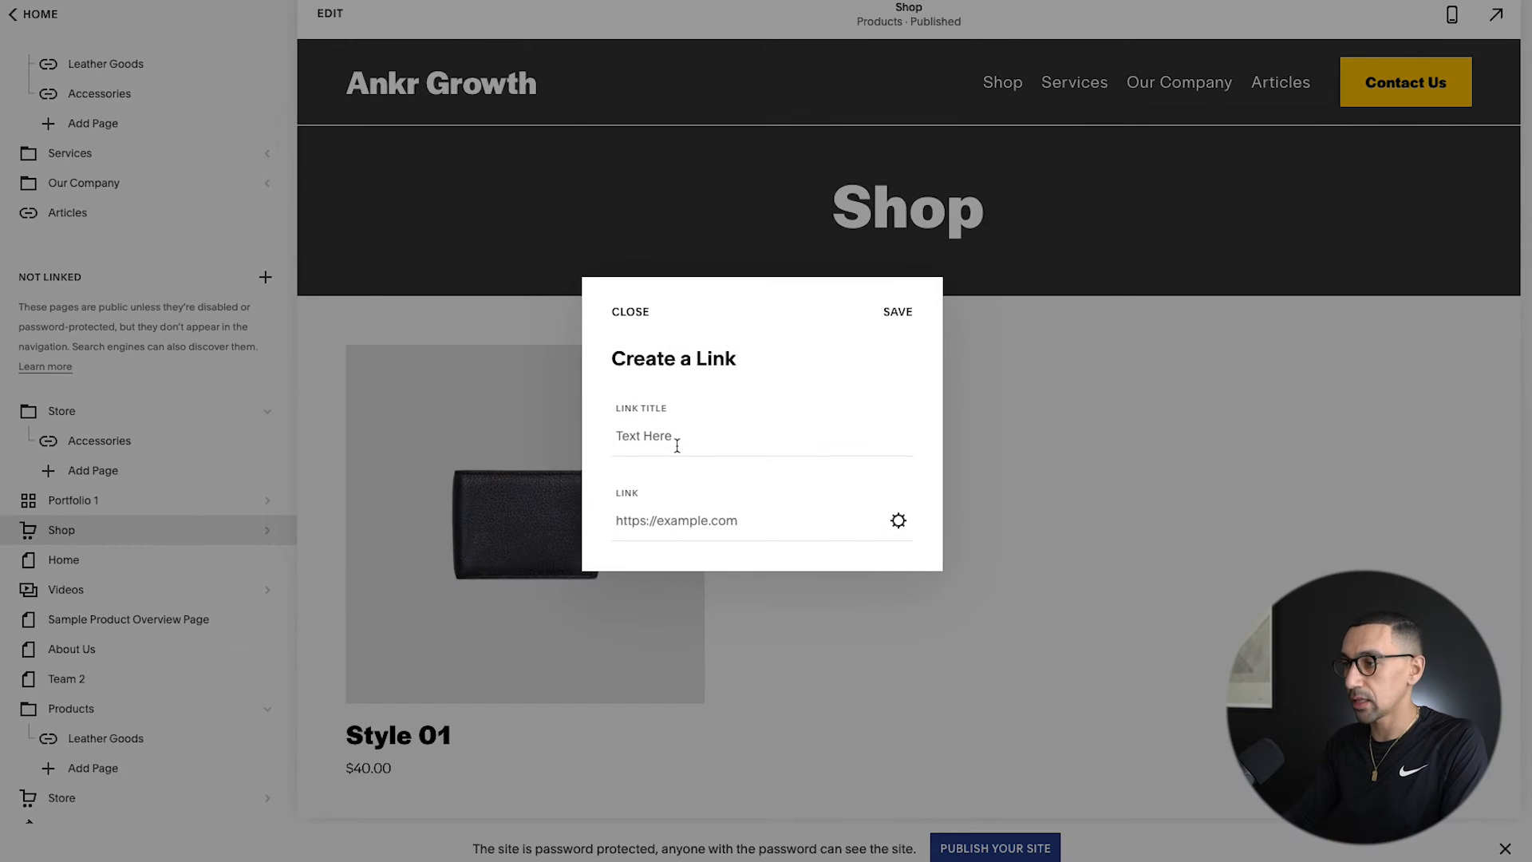
left_click(677, 445)
type("Lounge Wear")
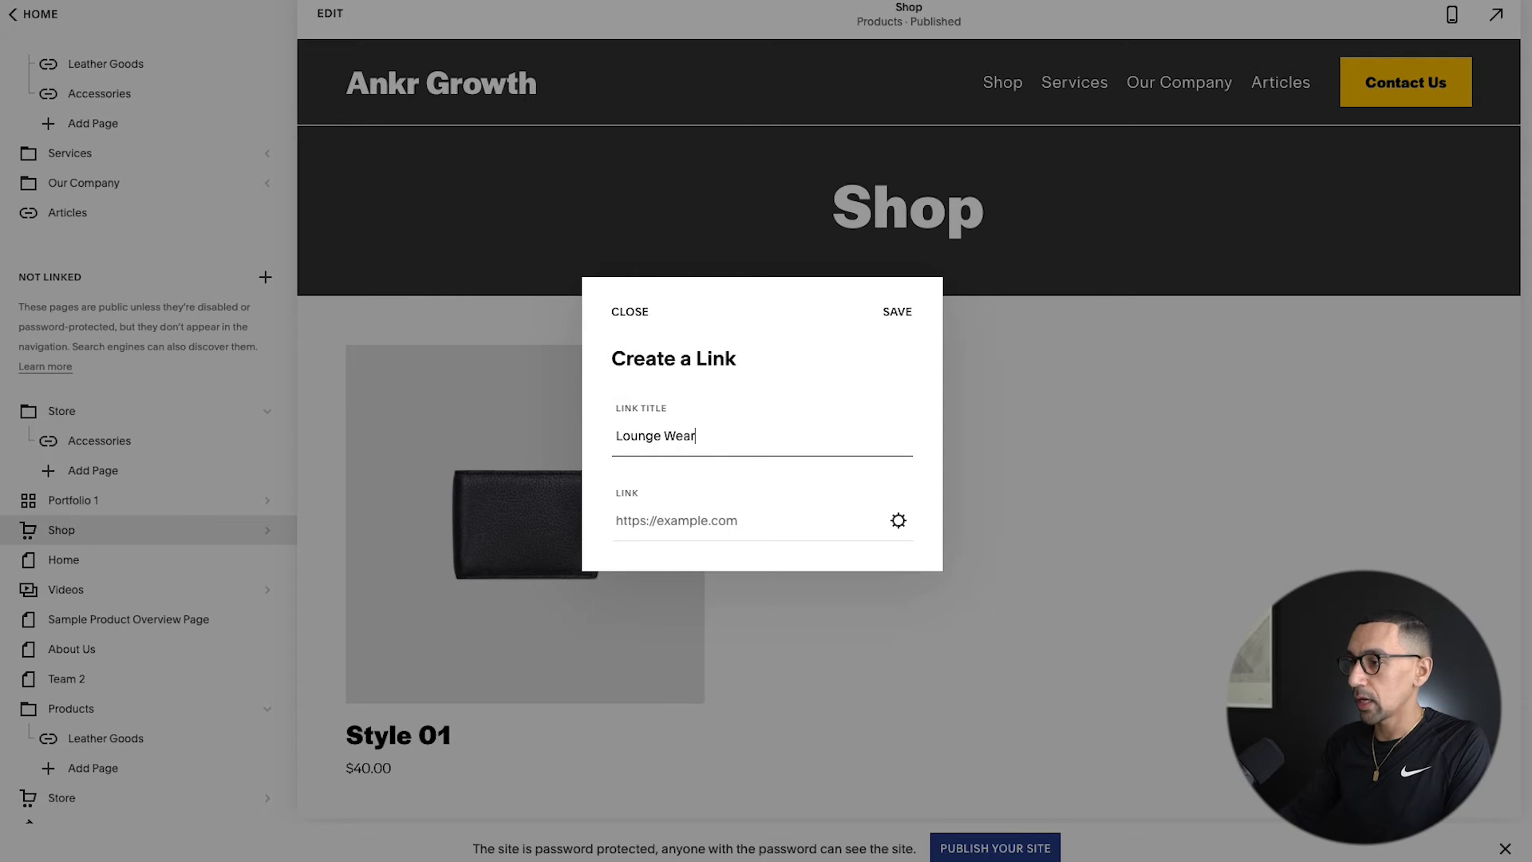
left_click(706, 520)
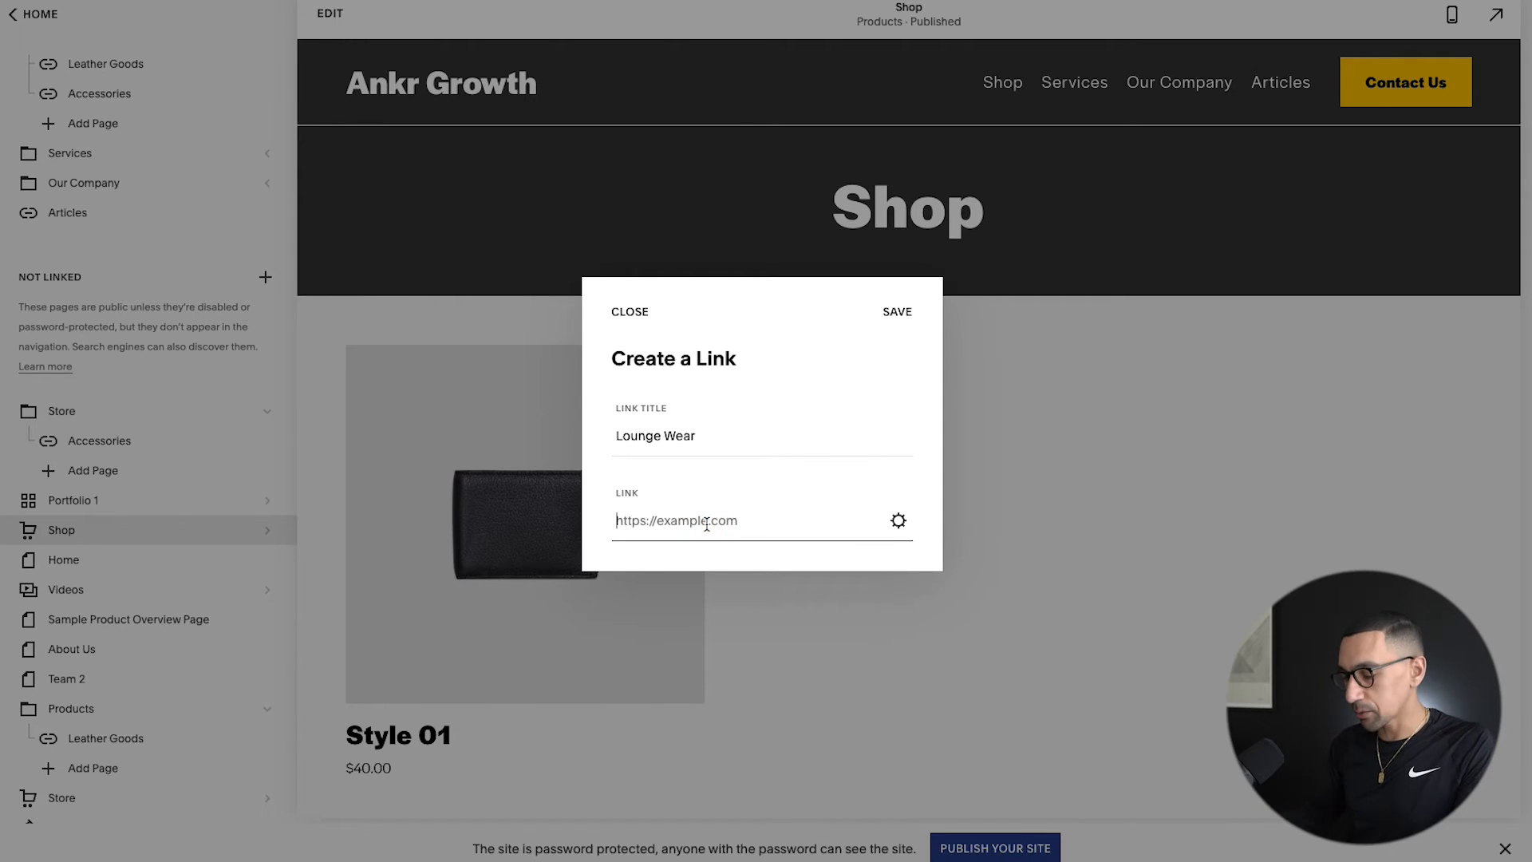
type("/")
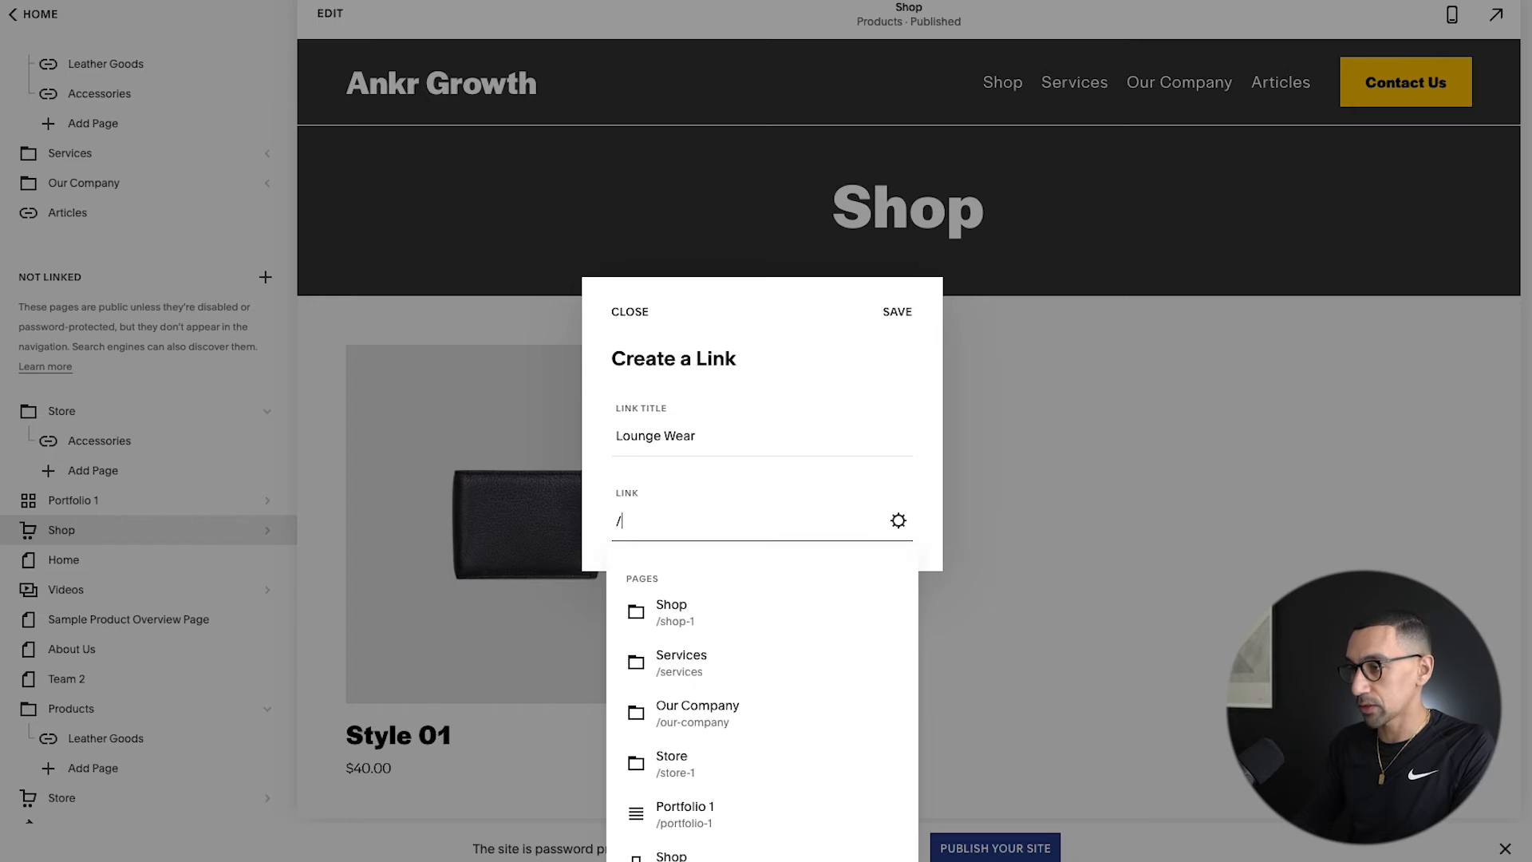
type("shop")
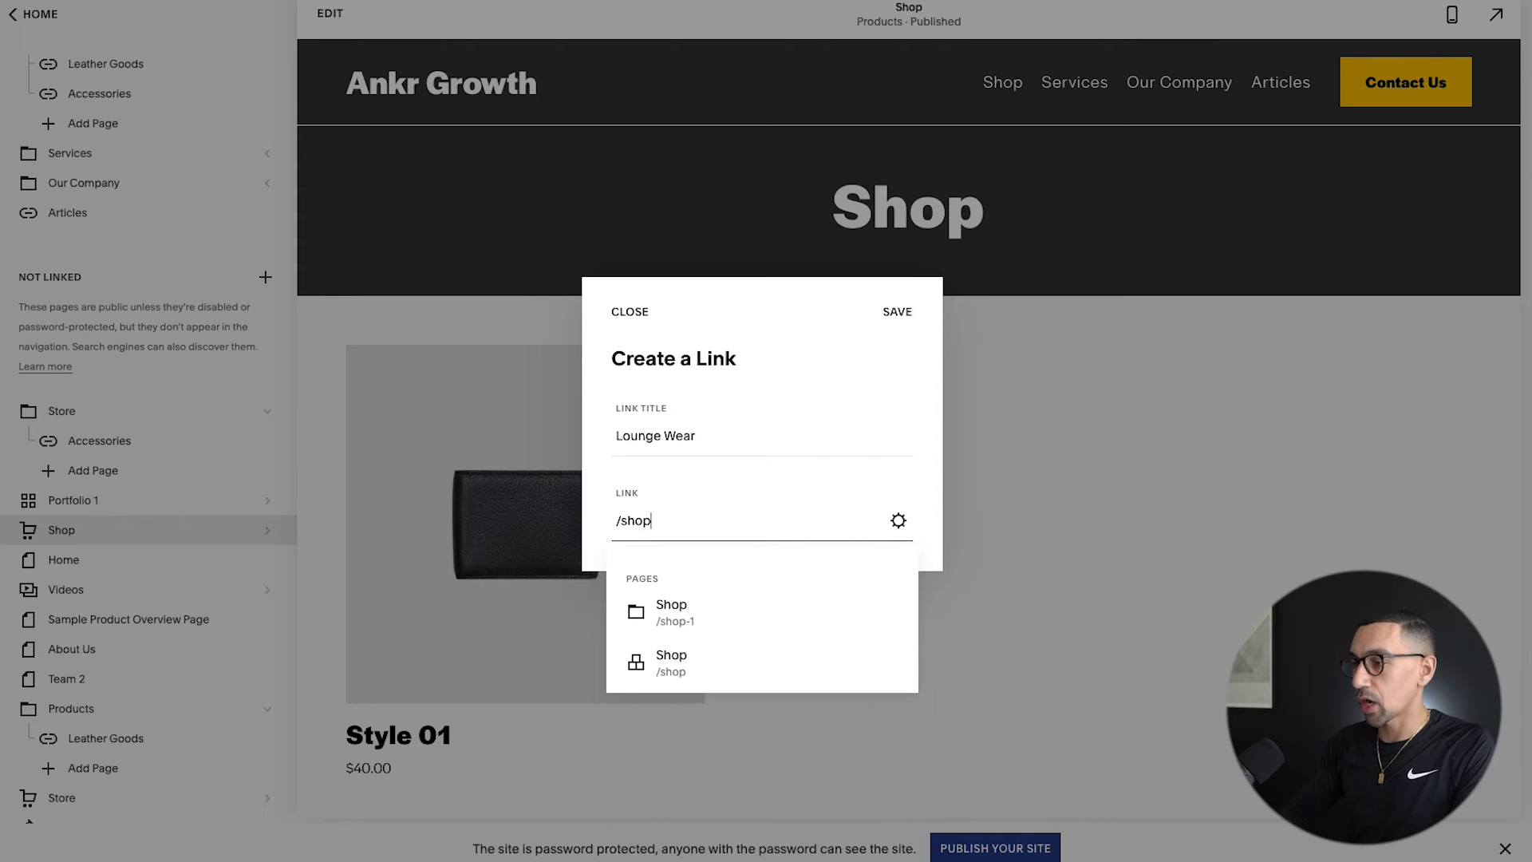
left_click(672, 663)
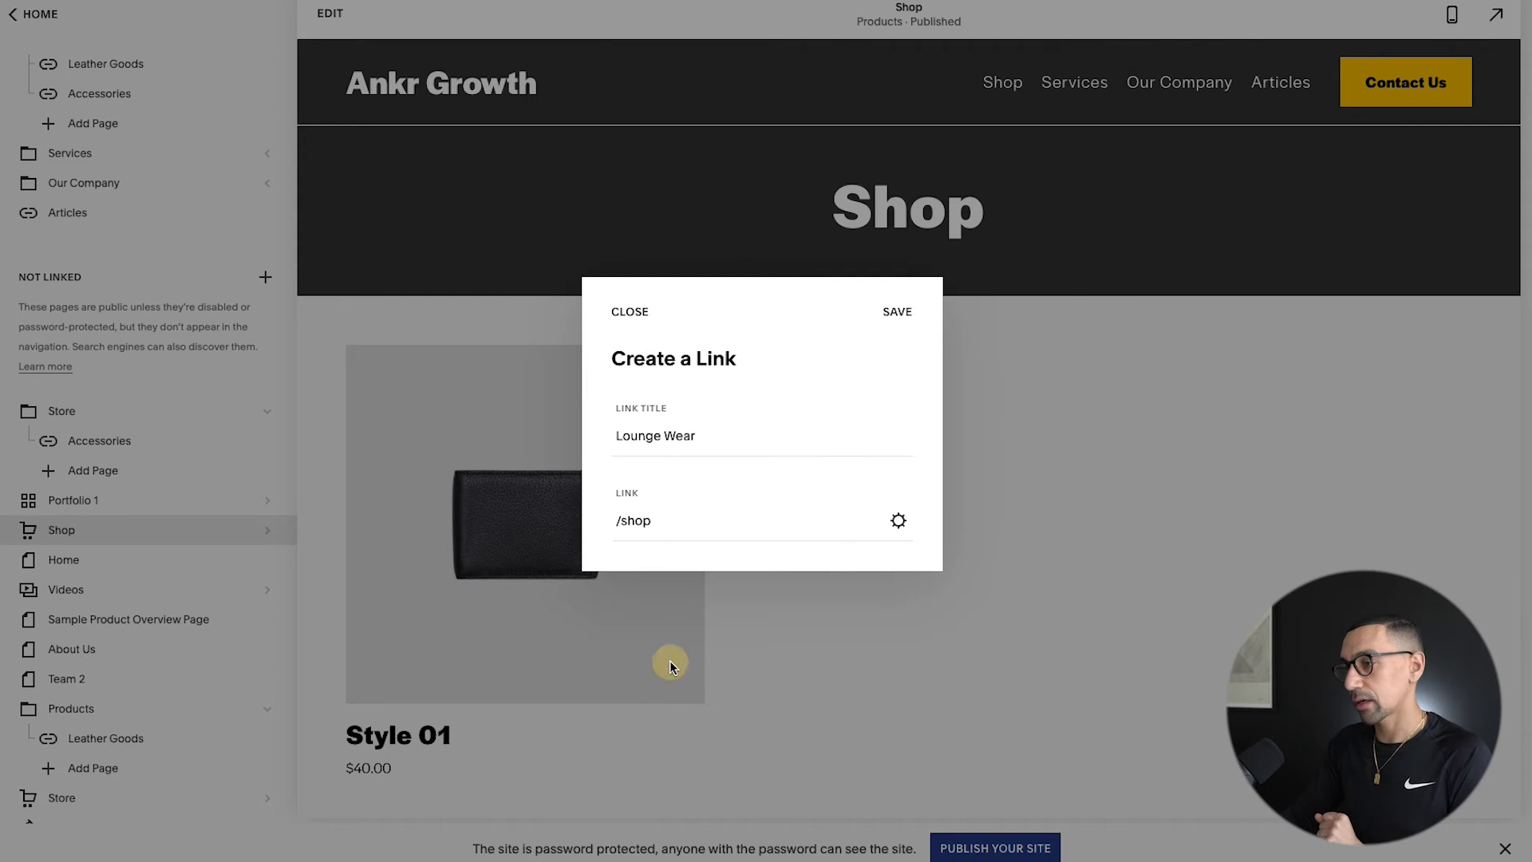
left_click(755, 520)
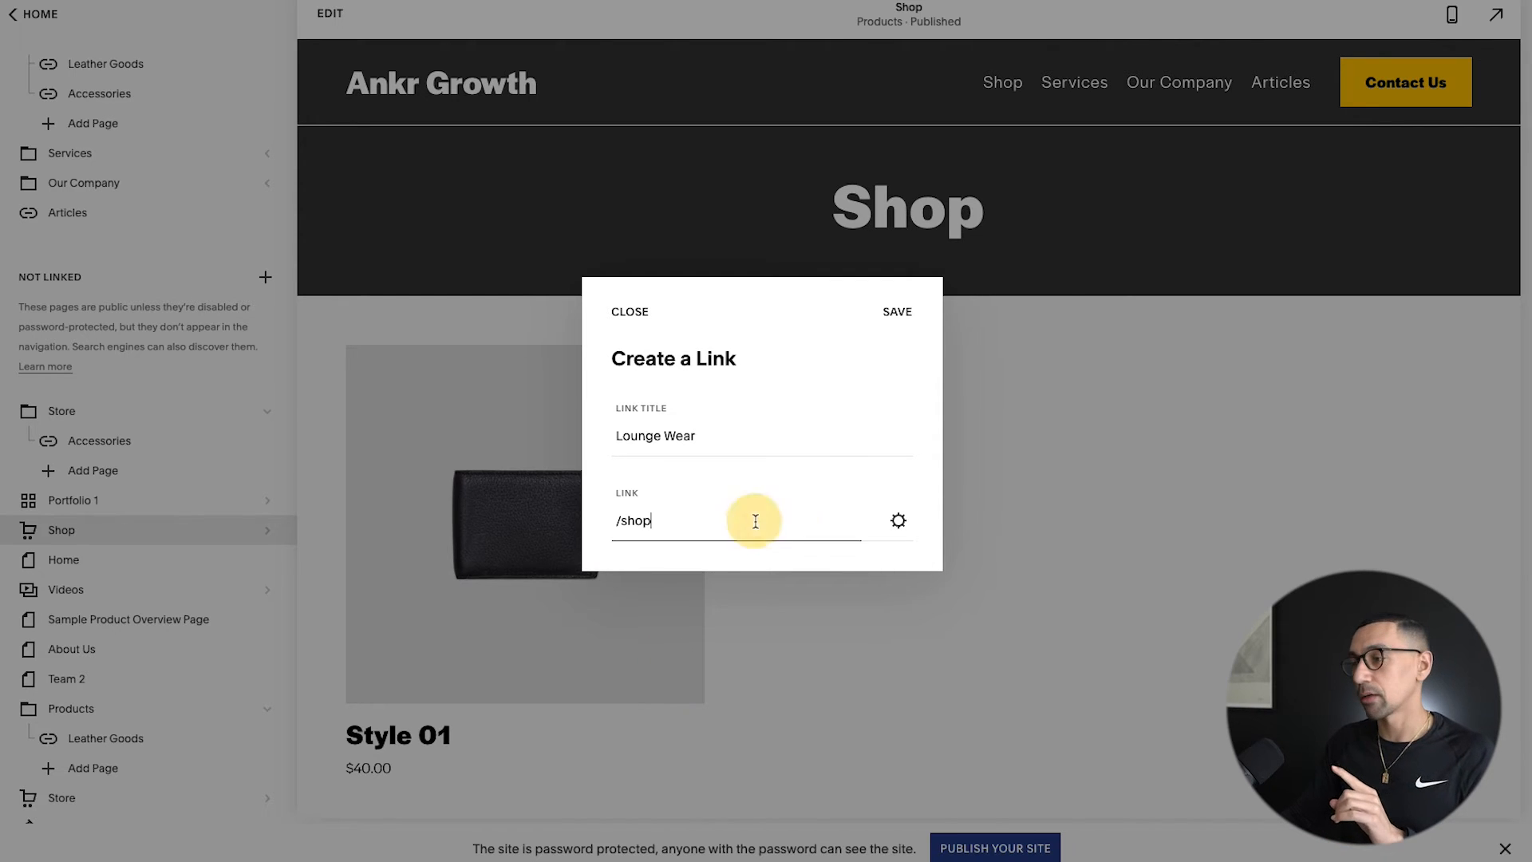
Set the link's page category to Lounge Wear and save the new link.
left_click(900, 523)
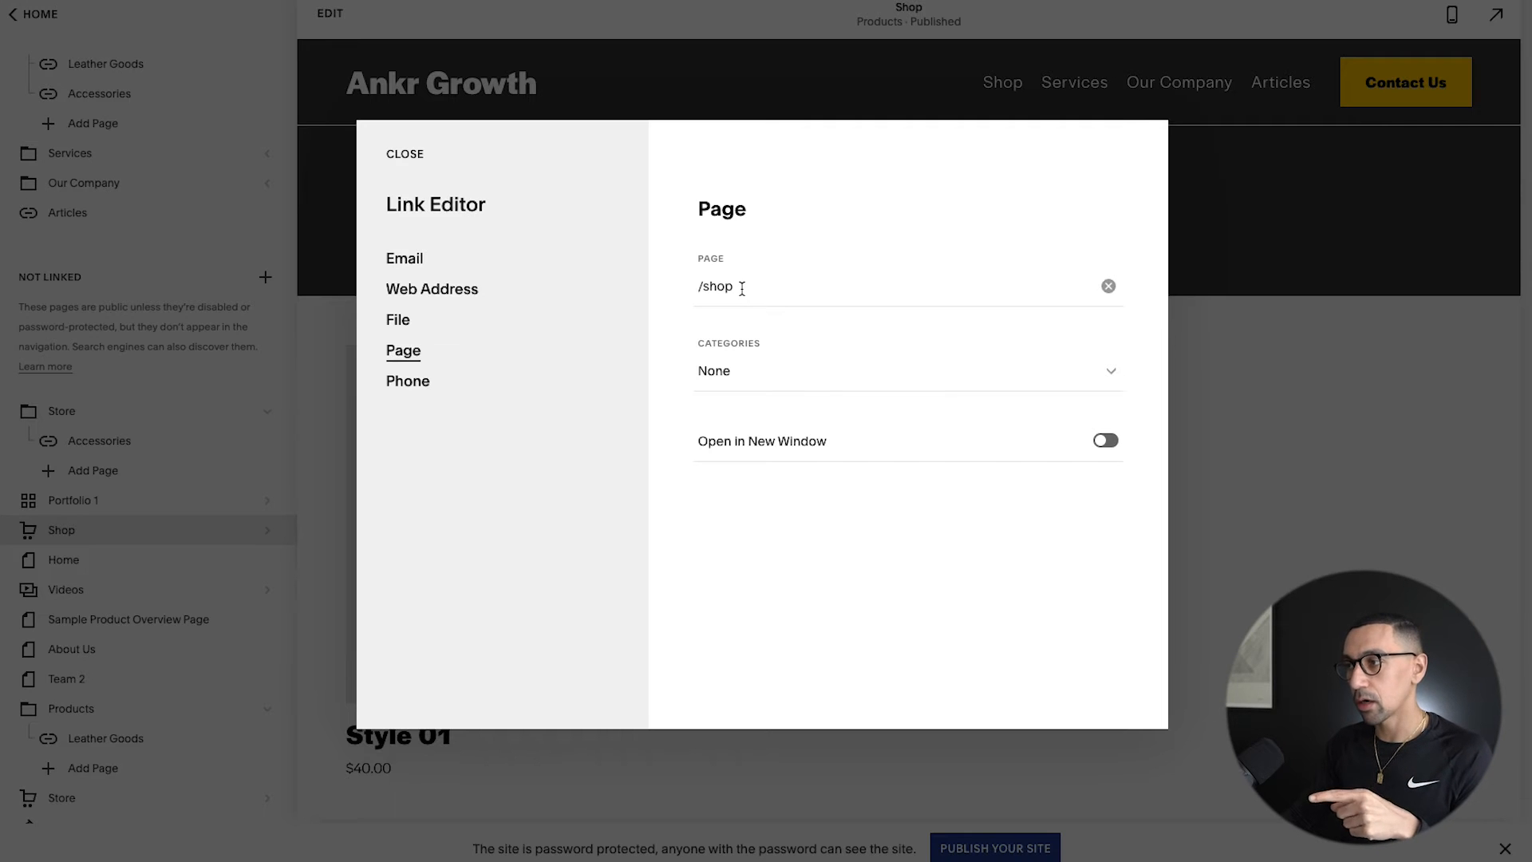
left_click(746, 373)
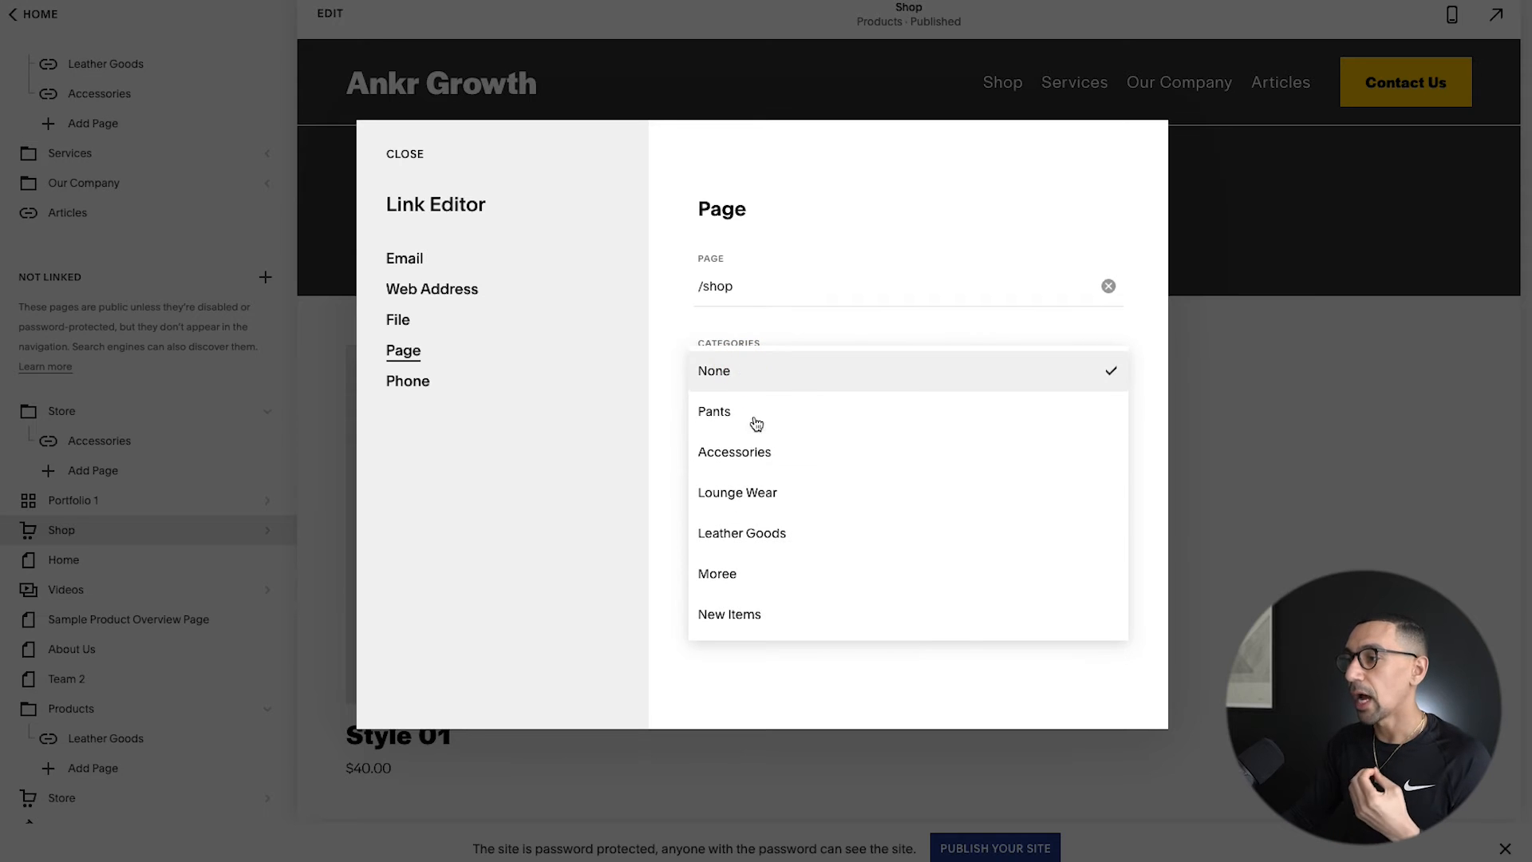
left_click(775, 496)
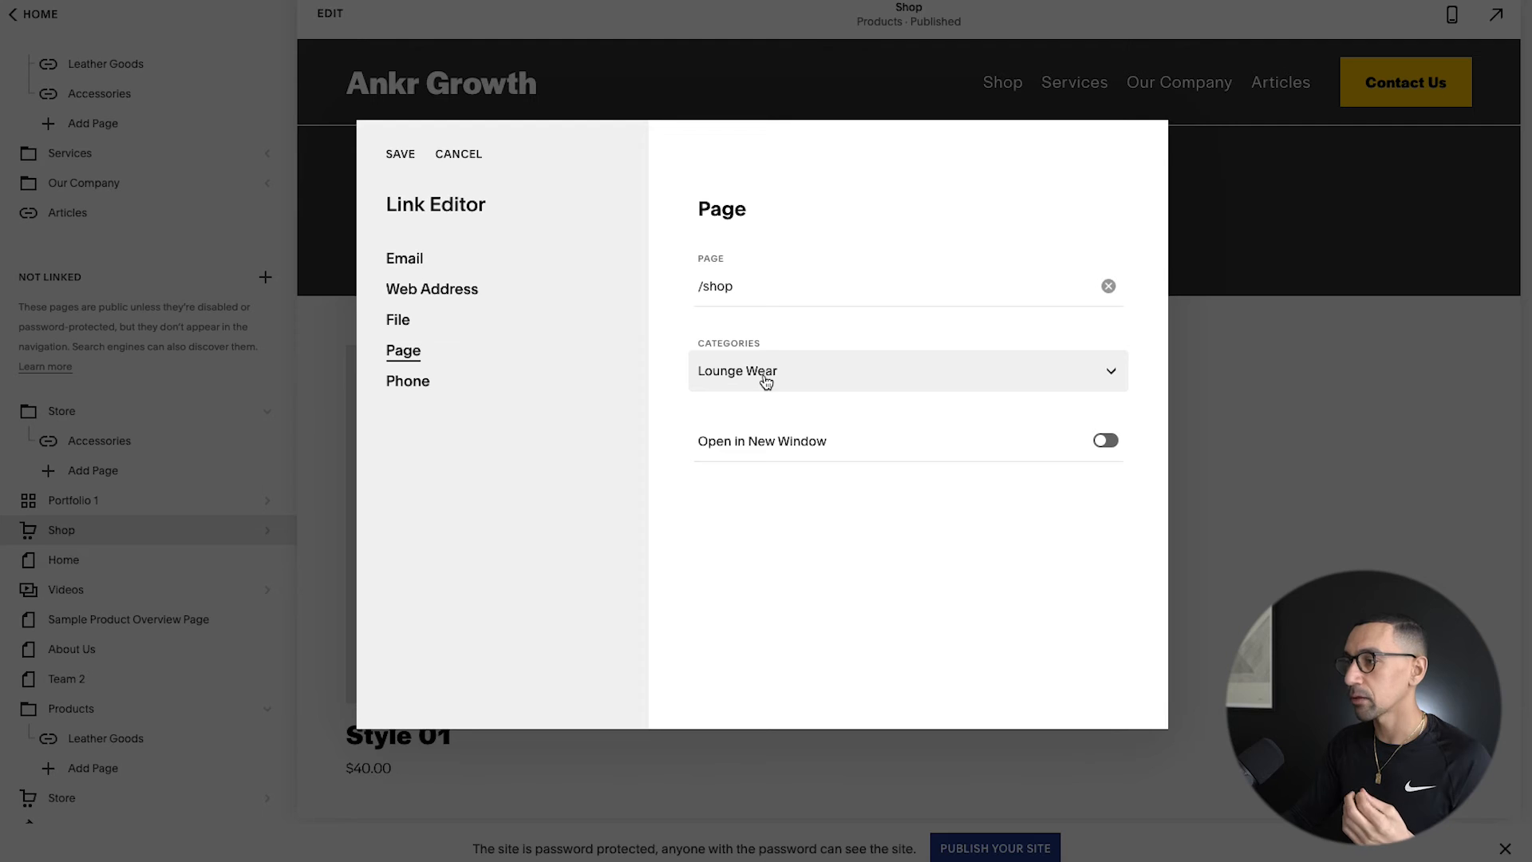
left_click(402, 155)
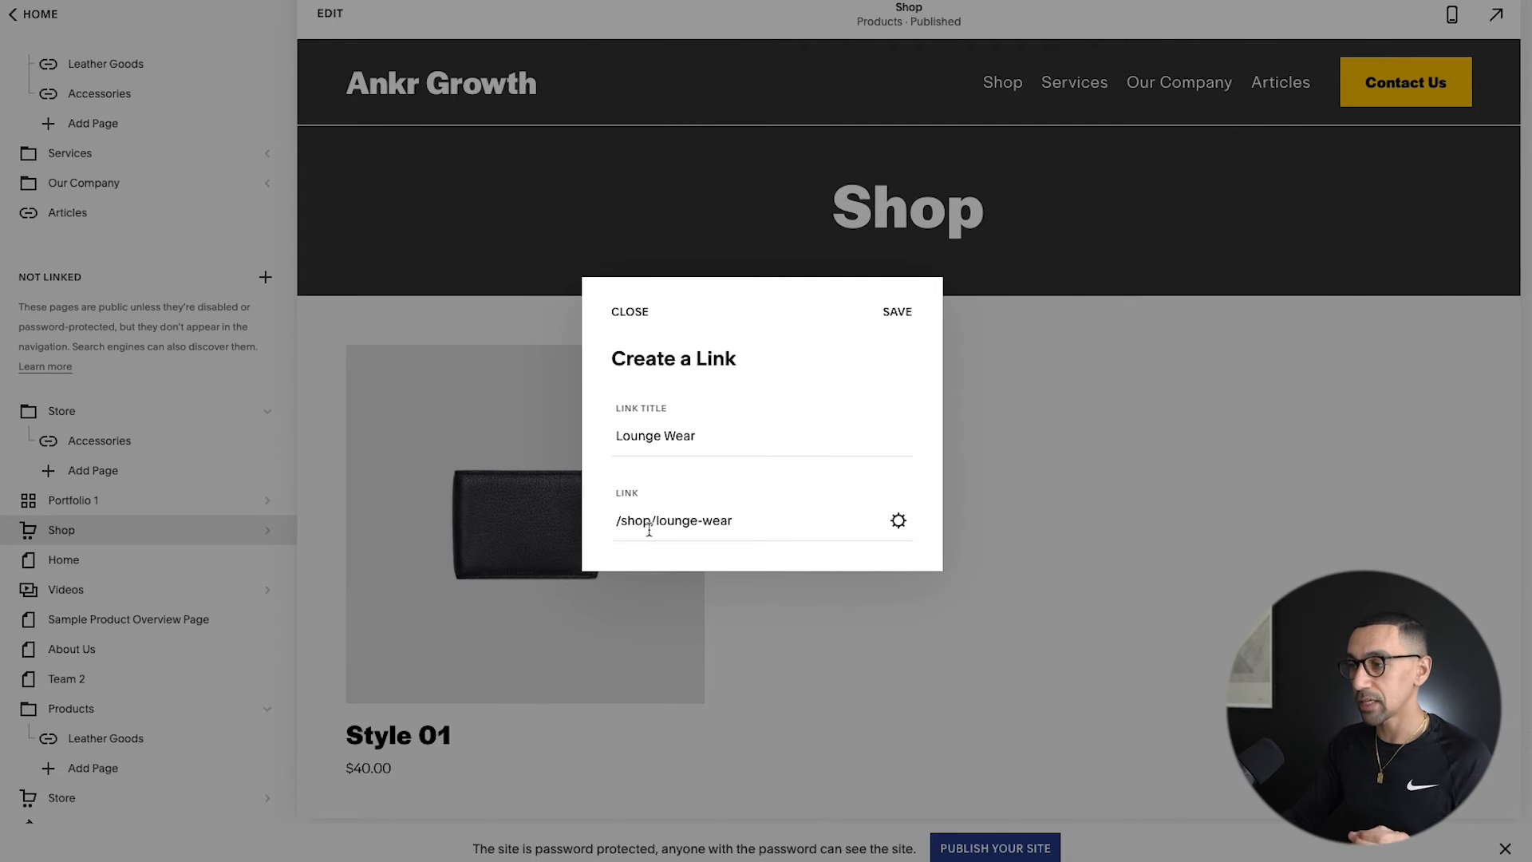
left_click(898, 313)
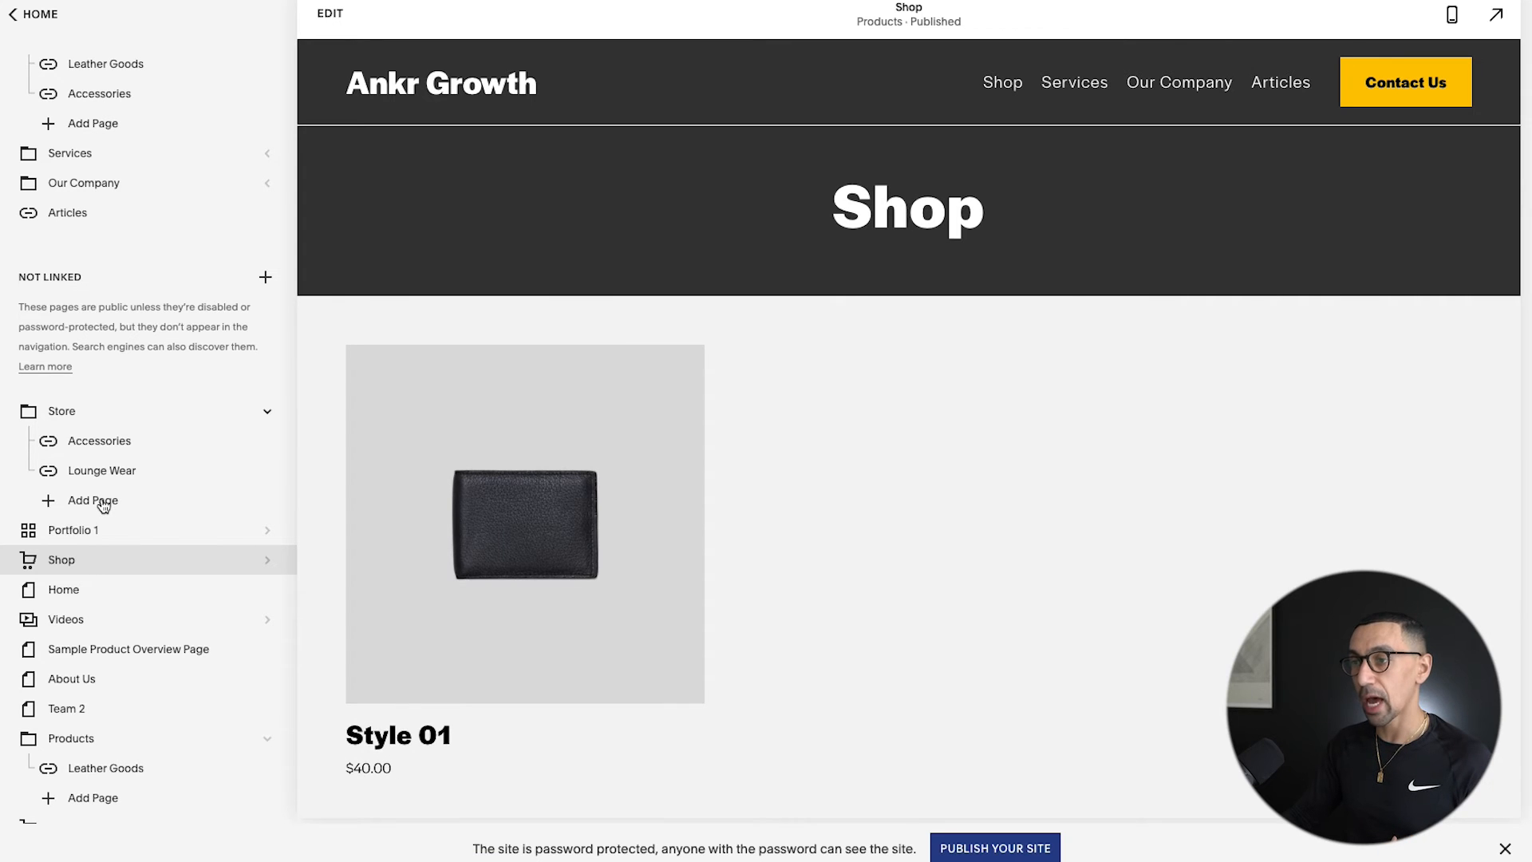
Add a link titled New Arrivals pointing to /shop/new-items inside the Store folder.
left_click(93, 501)
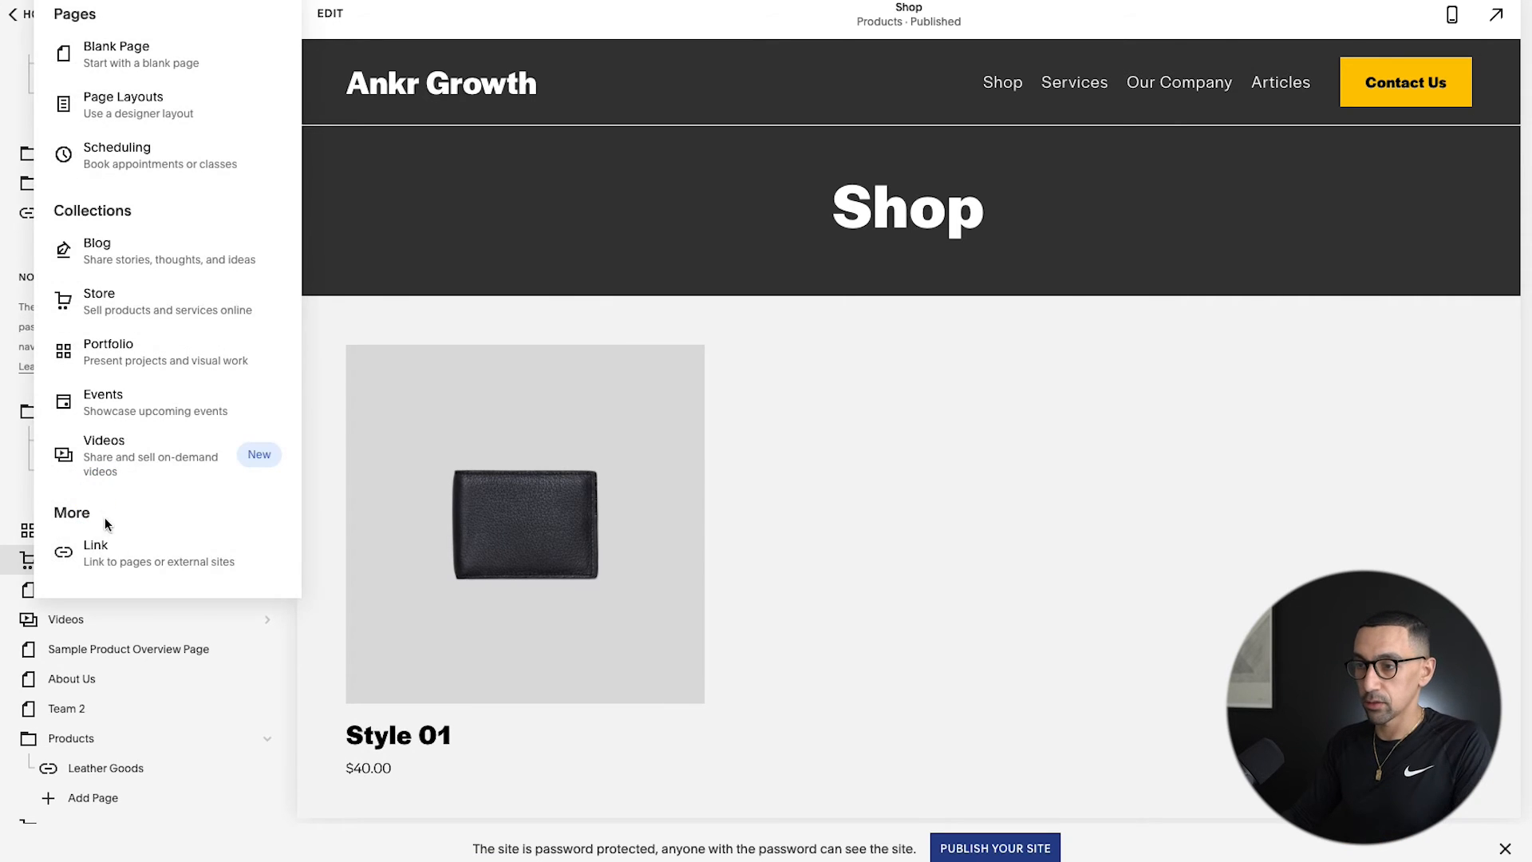
left_click(119, 554)
left_click(666, 422)
type("New Arrivals")
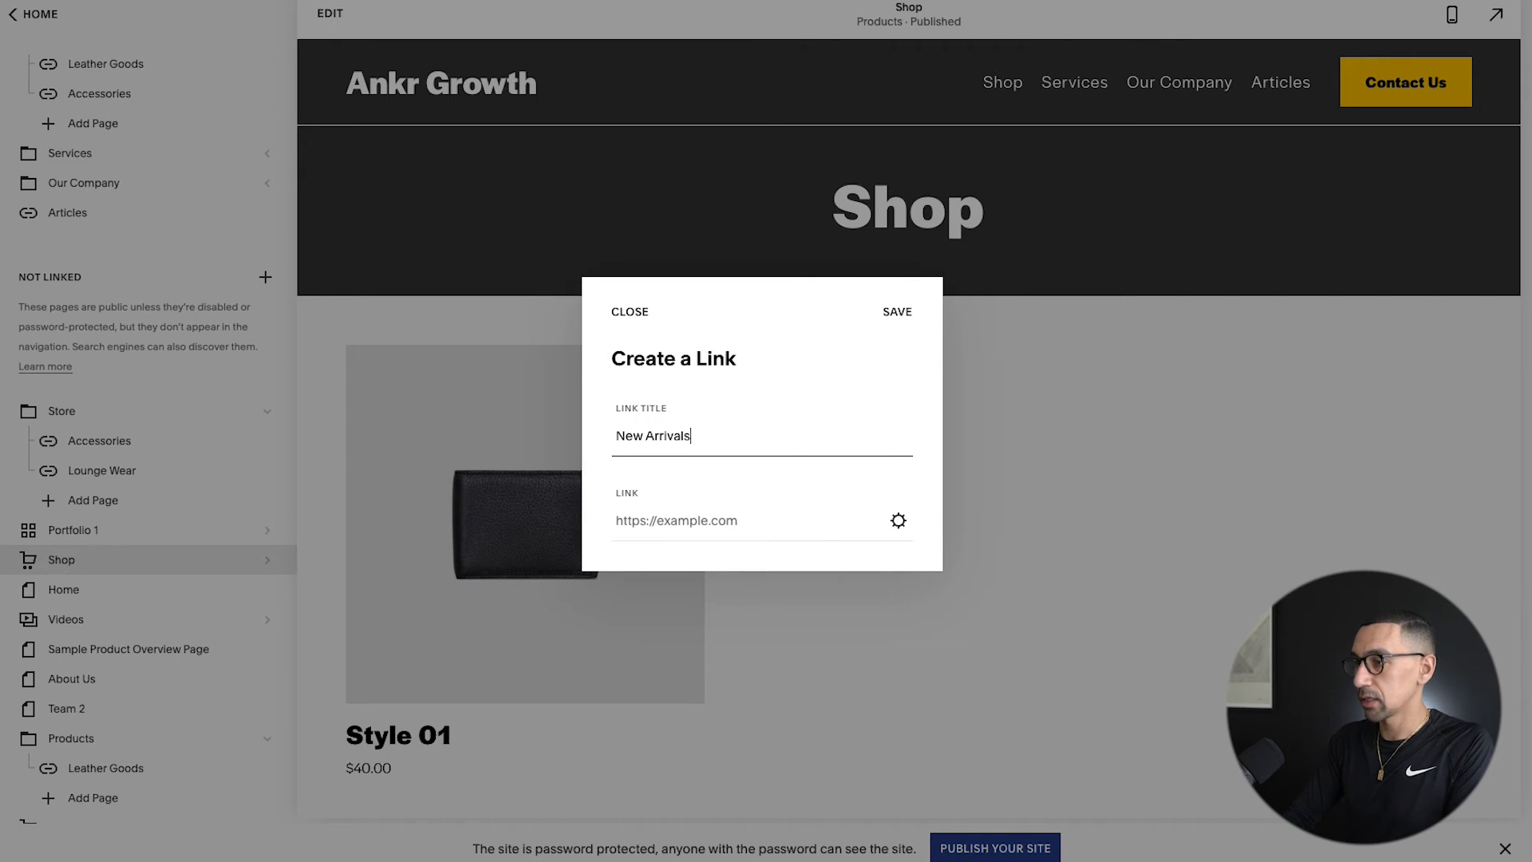
key("Tab")
type("/shop/")
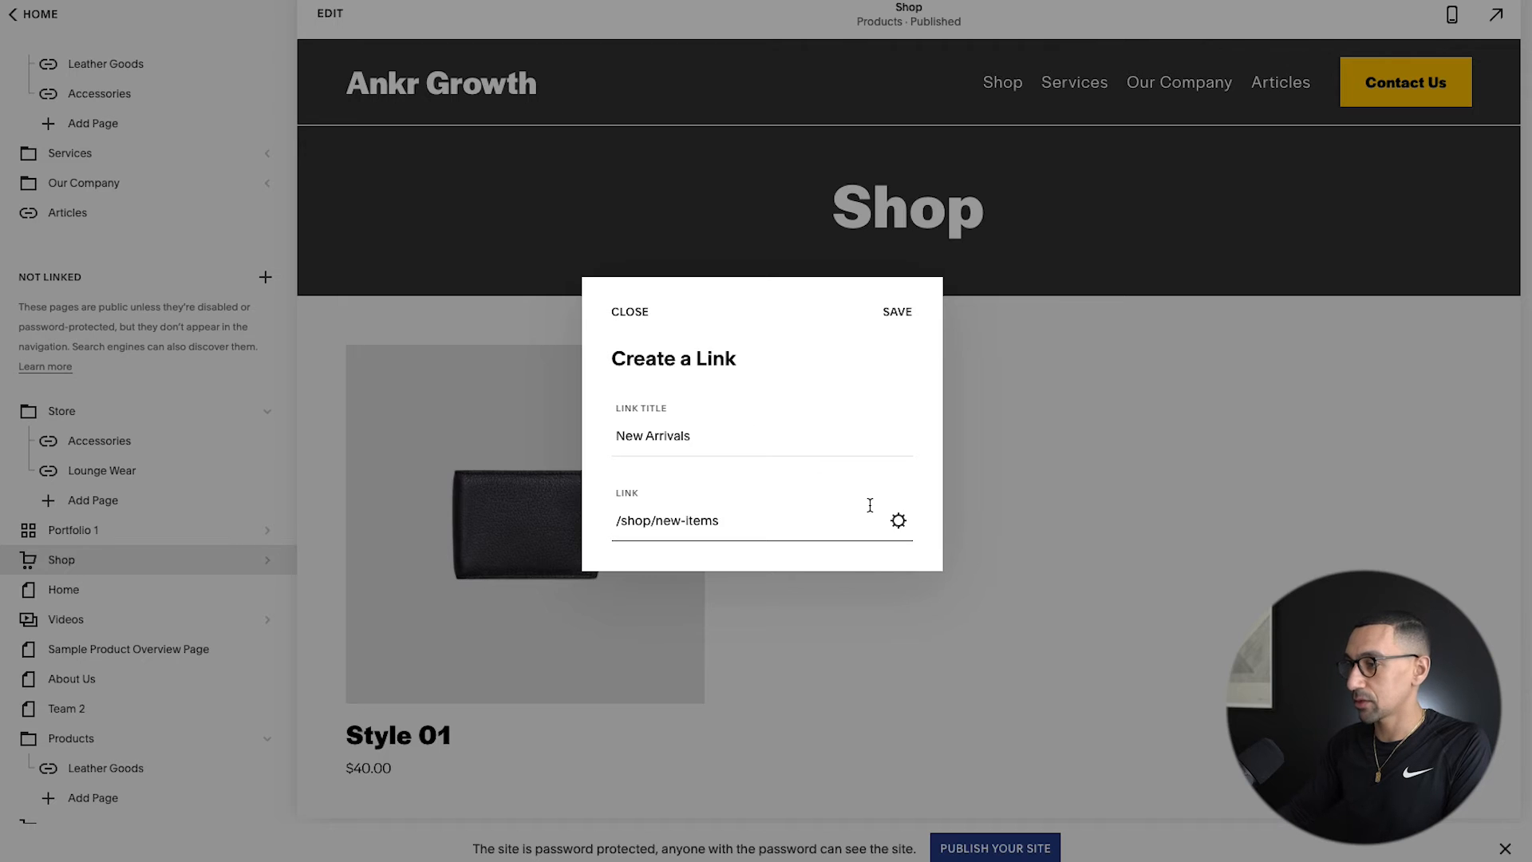
left_click(897, 520)
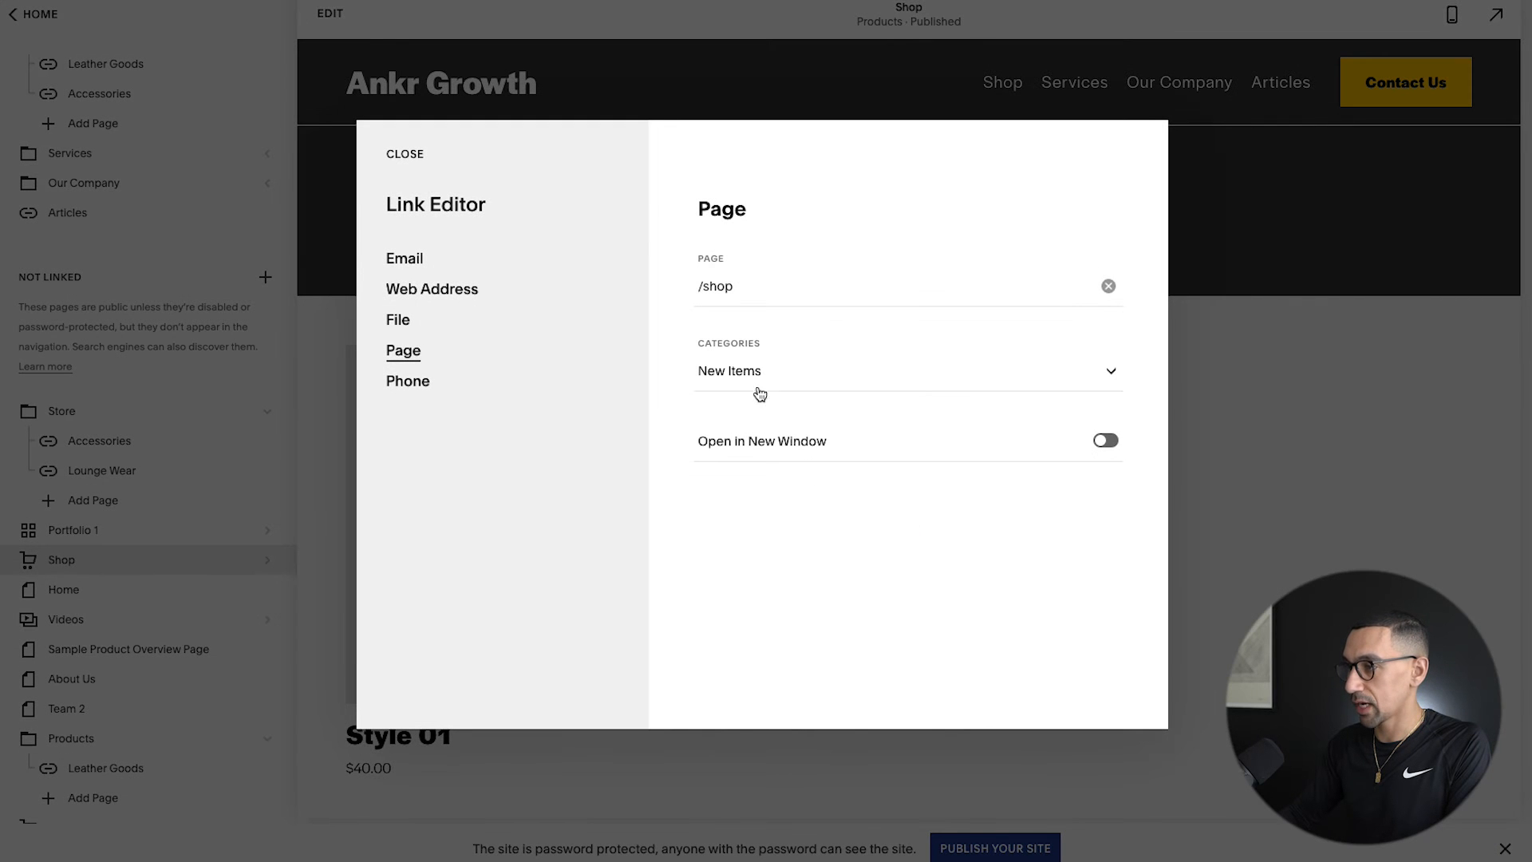
left_click(405, 155)
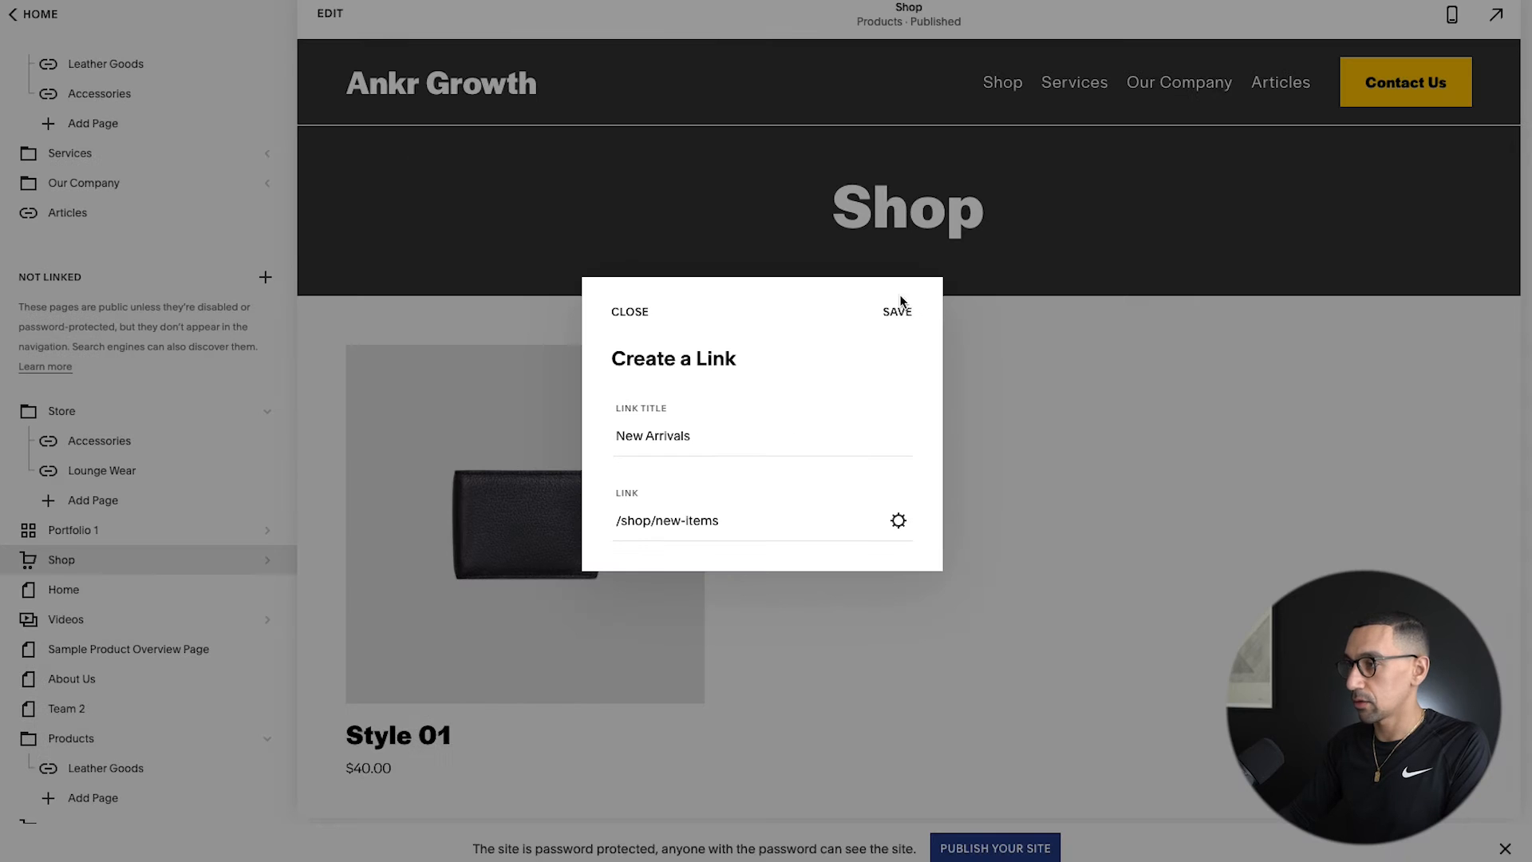
left_click(898, 312)
Move the Store folder from the Not Linked section to the start of Main Navigation, above the Shop folder.
scroll(171, 435, "up", 2)
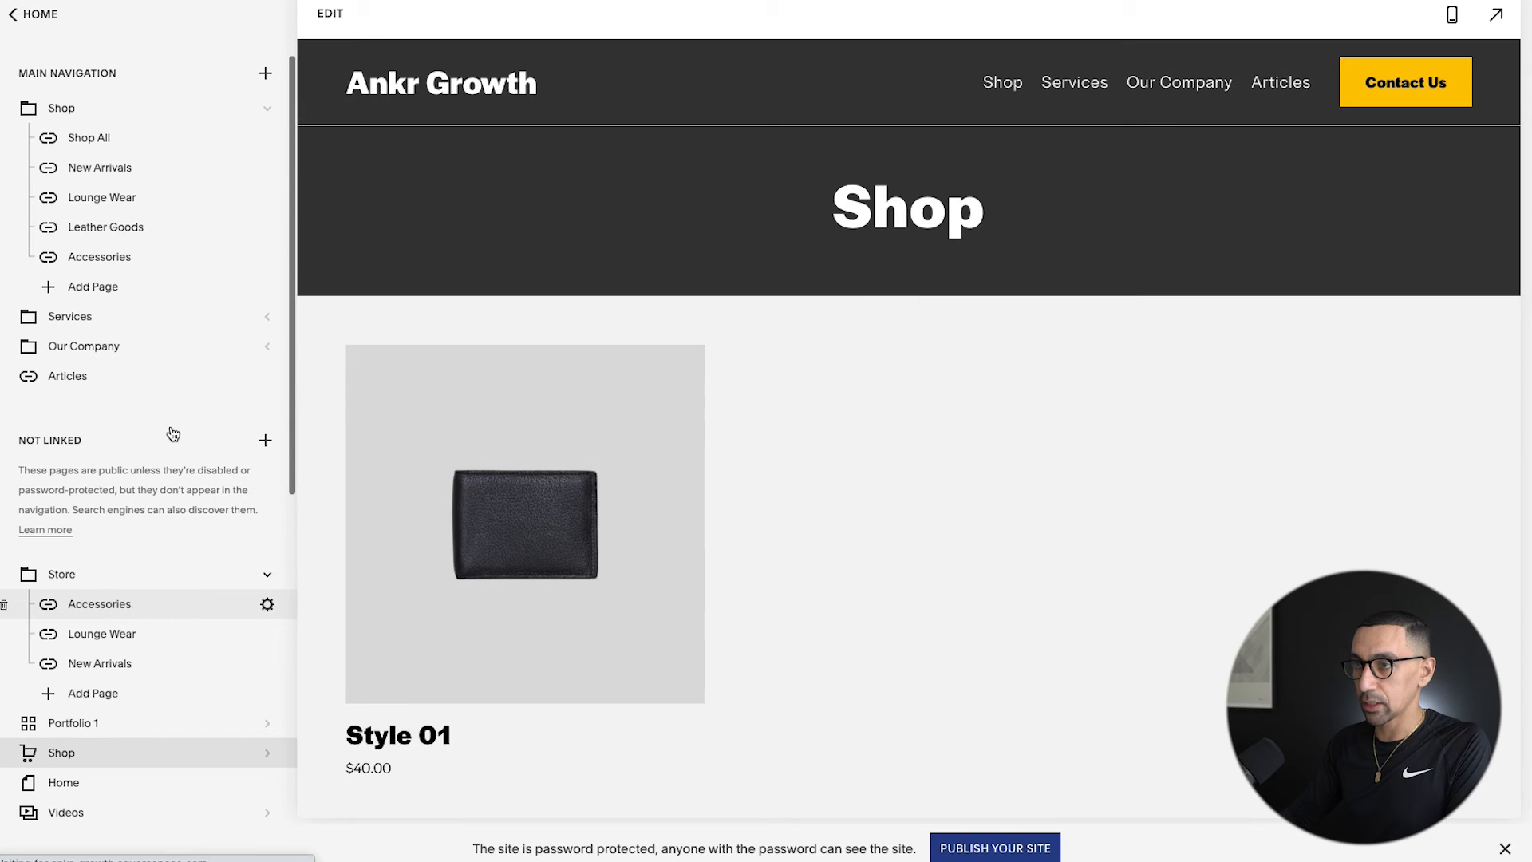
left_click_drag(70, 584, 109, 106)
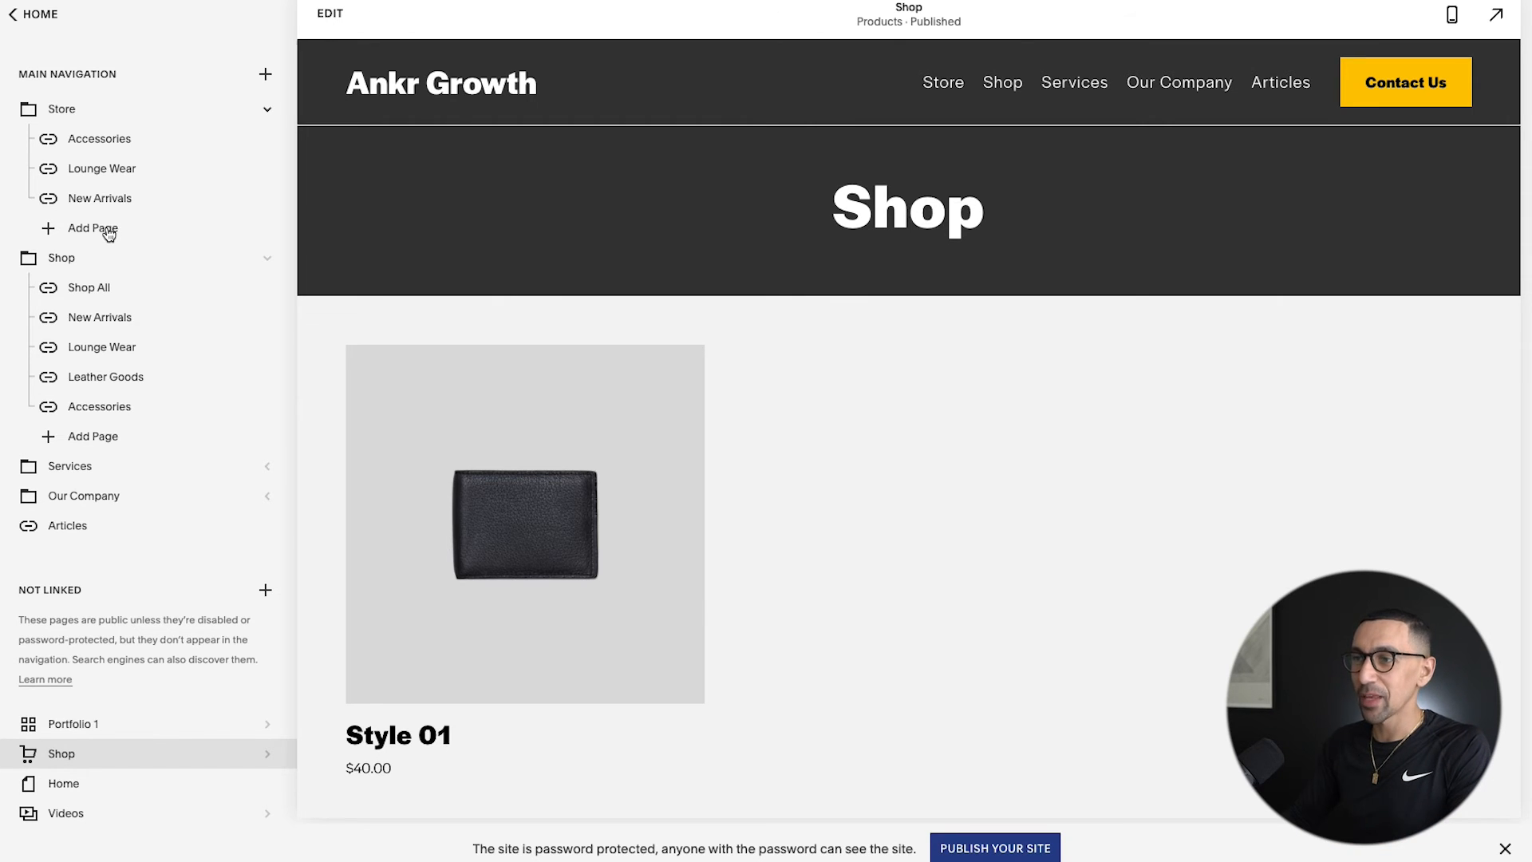
Add a link titled Shop All pointing to the Shop page at /shop inside the Store folder.
left_click(92, 231)
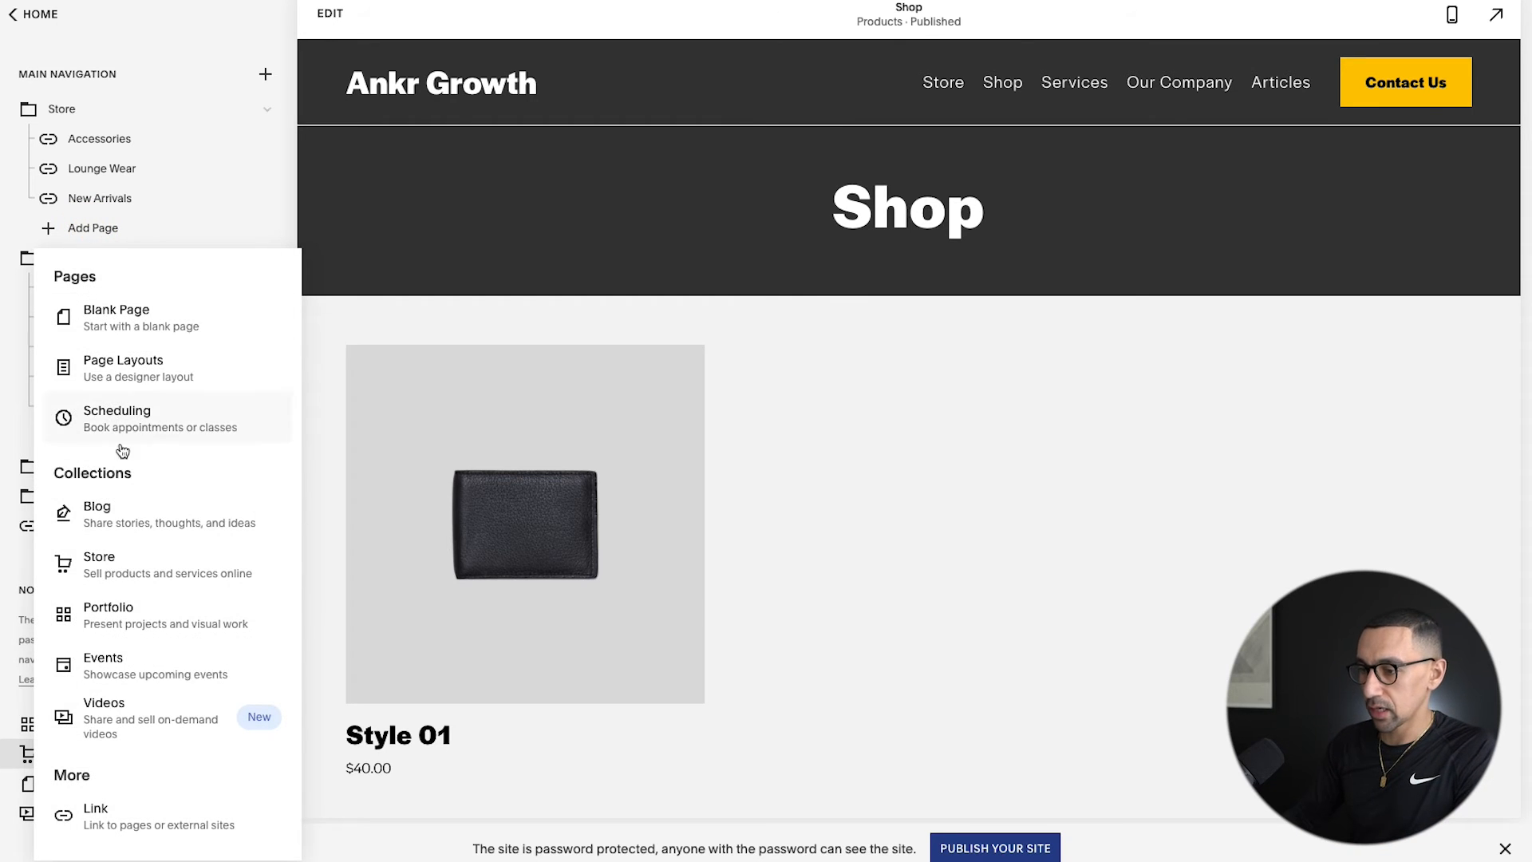
left_click(144, 809)
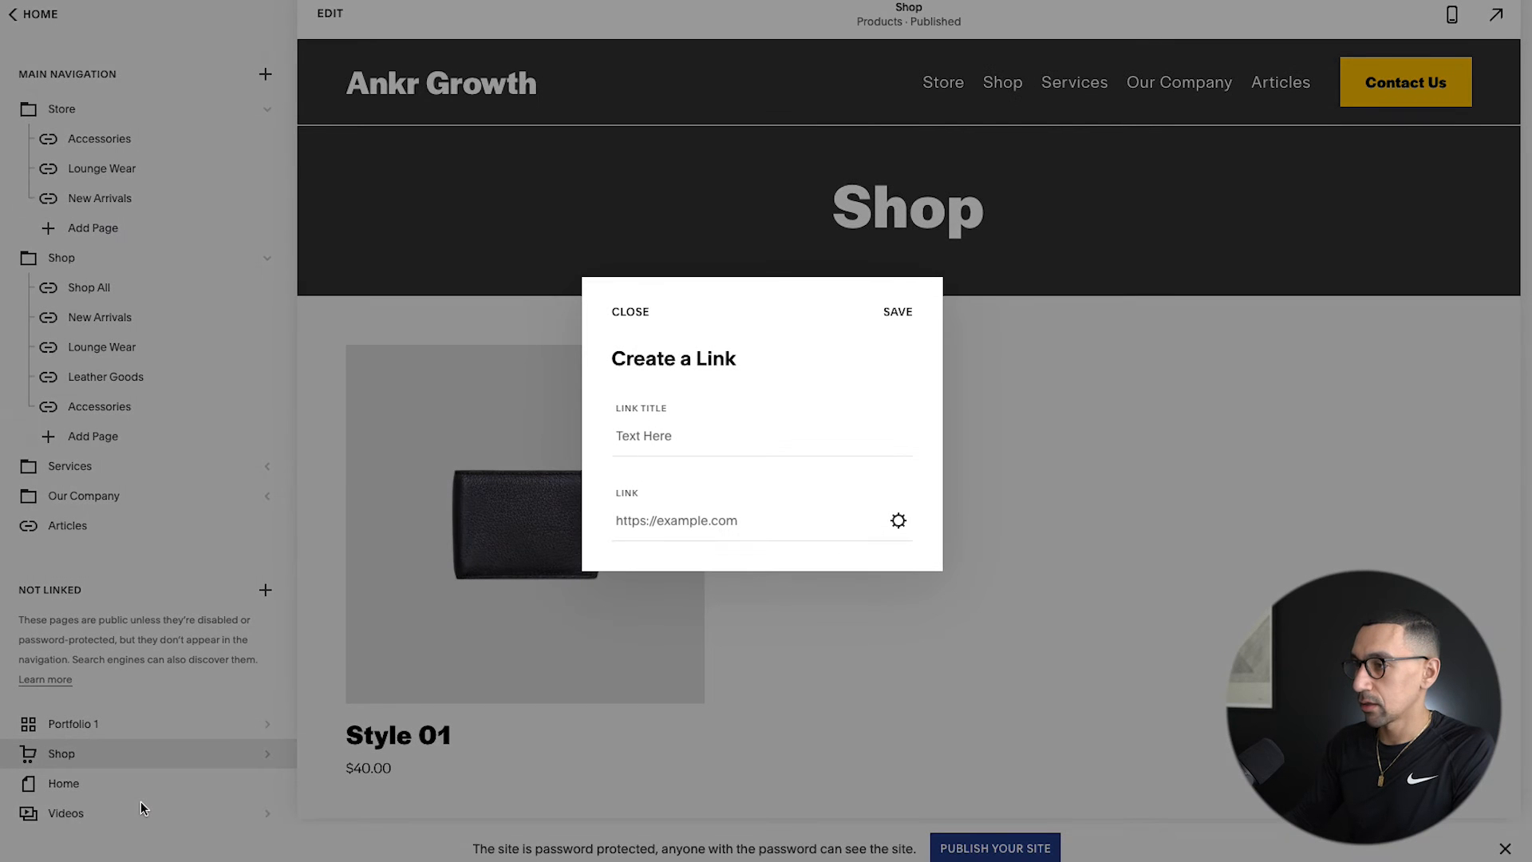
left_click(677, 436)
type("Shop All")
key("Tab")
type("/sho")
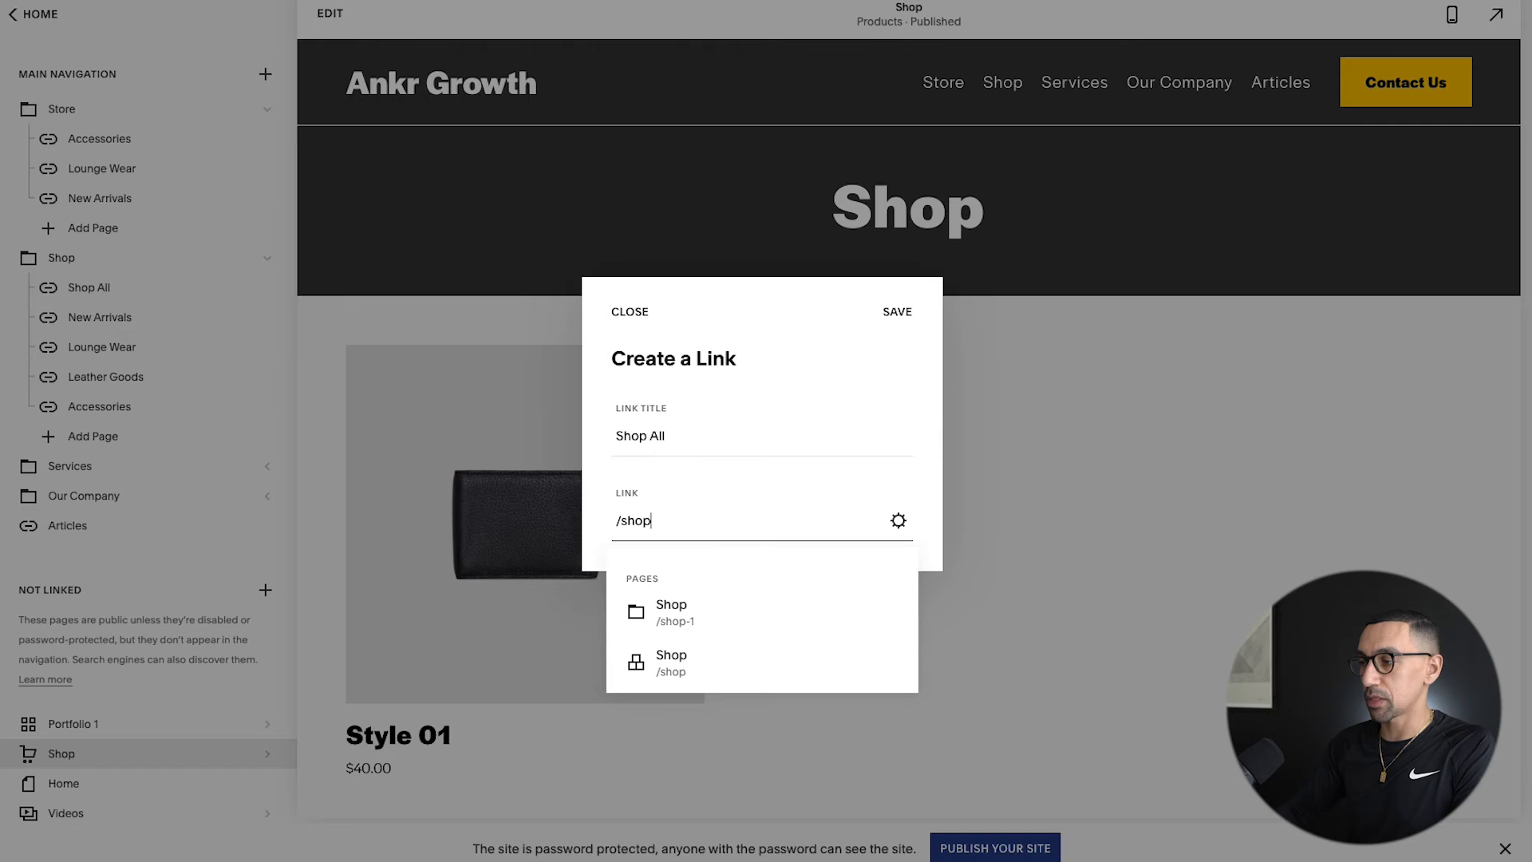
type("p")
left_click(674, 661)
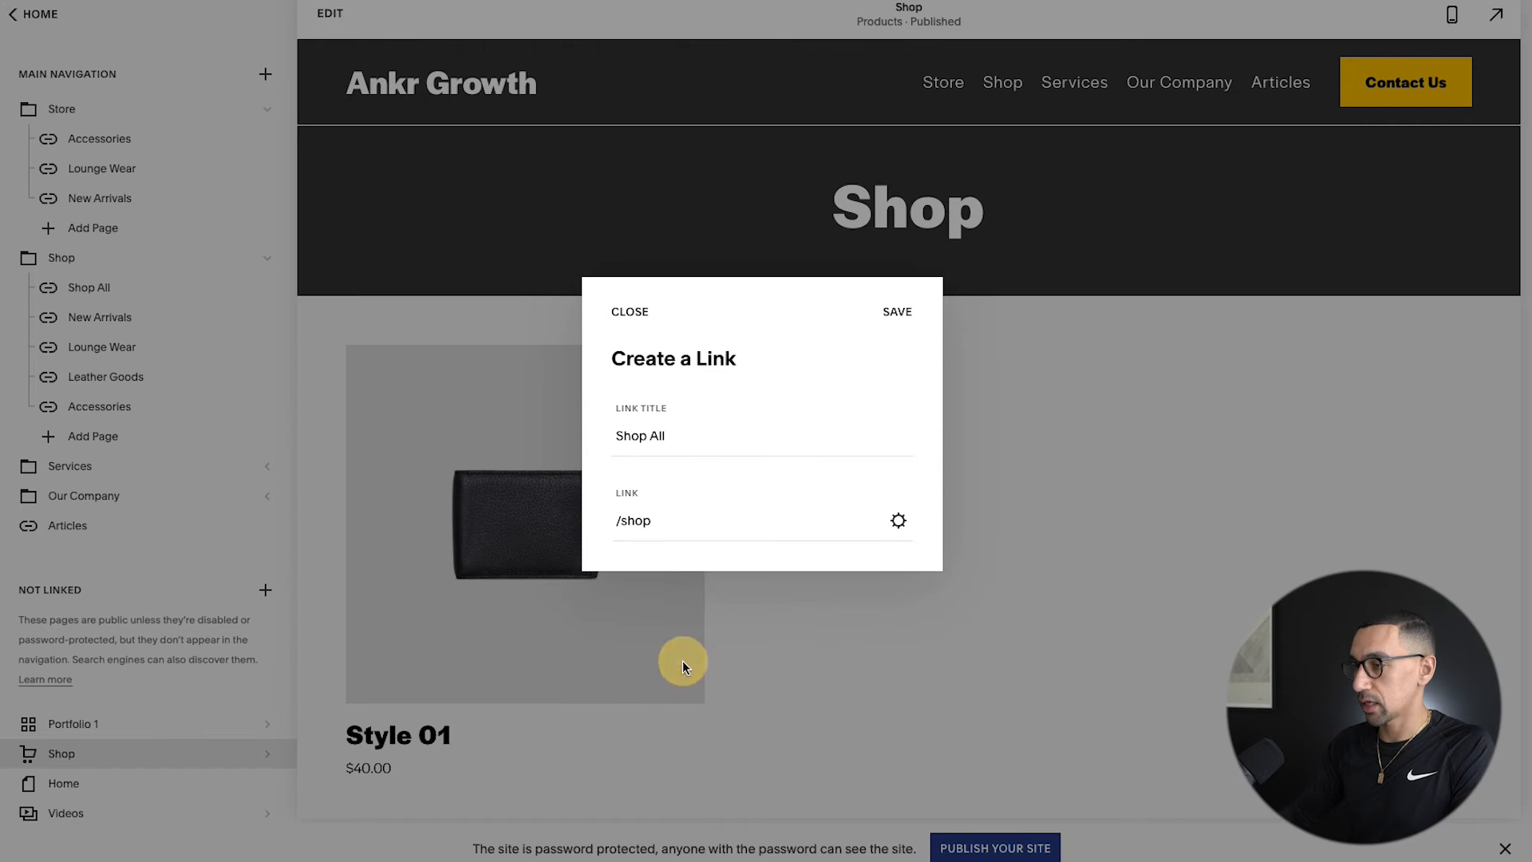
left_click(895, 313)
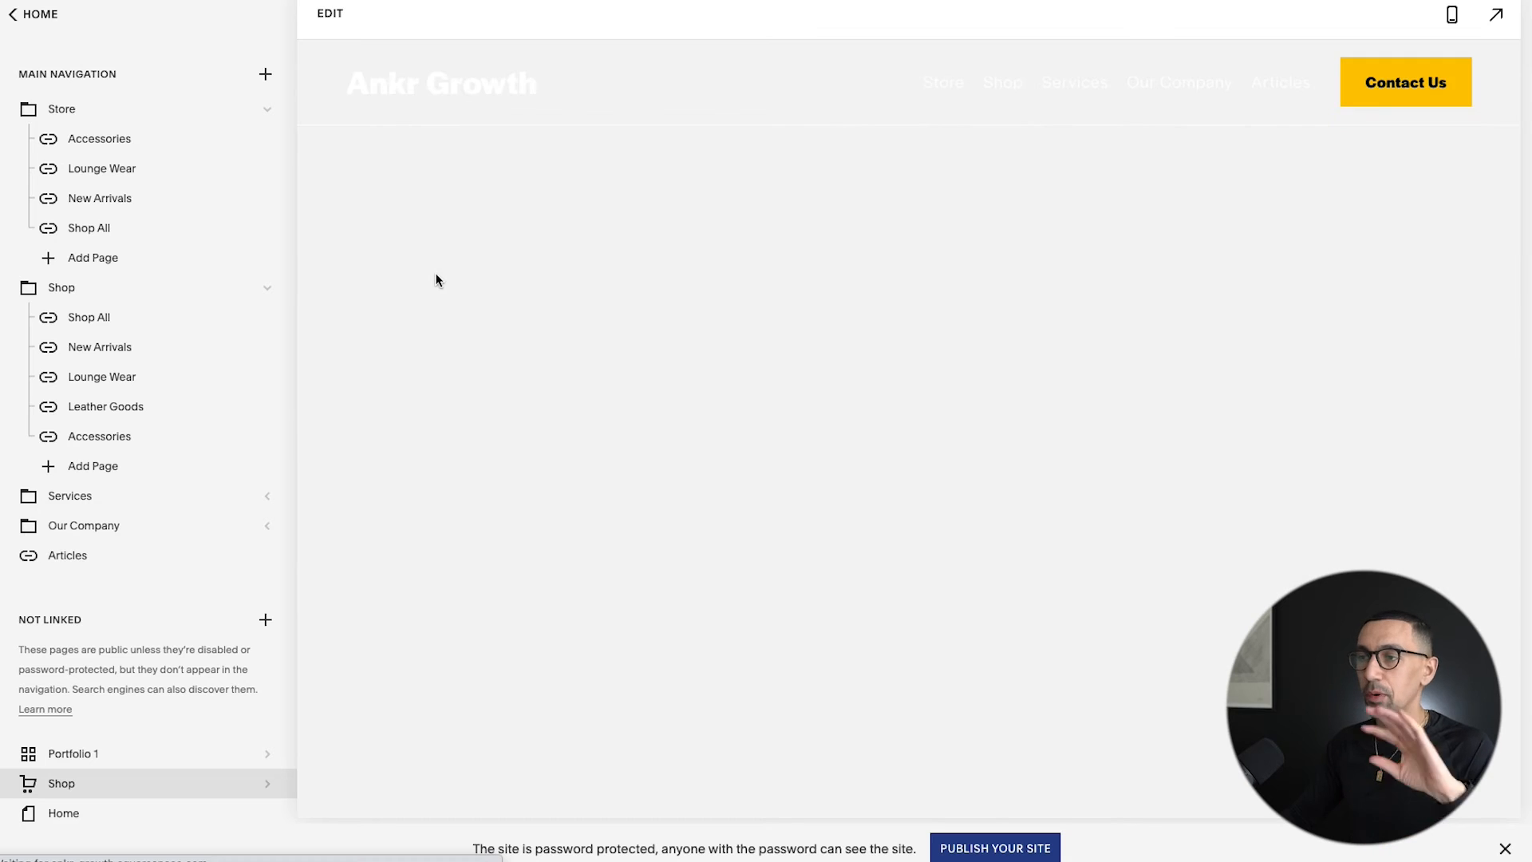
Place Shop All first and New Arrivals second in the Store folder, and move Leather Goods there from the Shop folder, above Lounge Wear.
left_click_drag(97, 232, 97, 139)
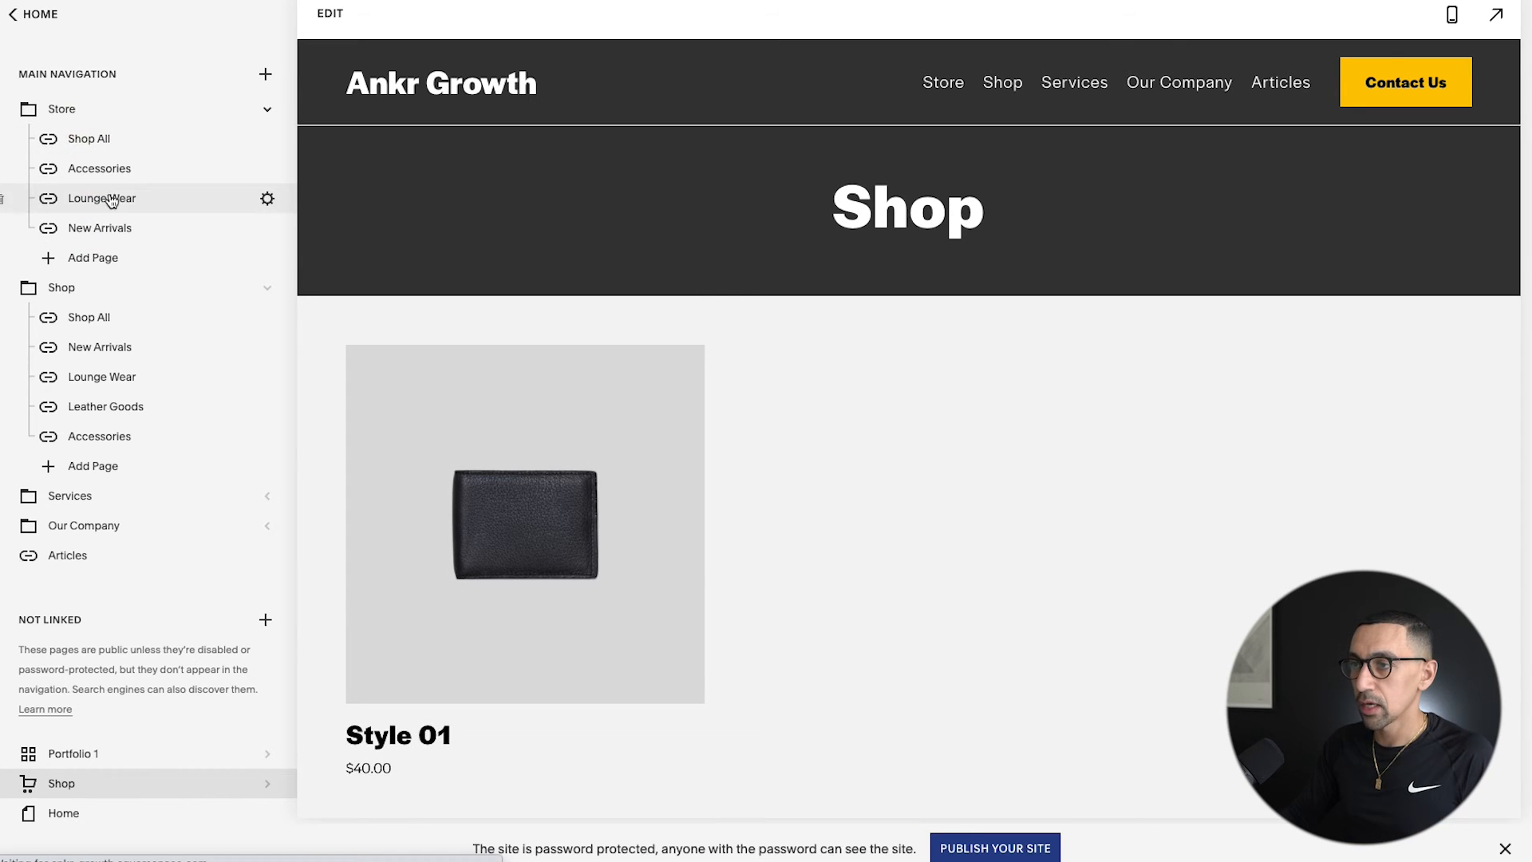
left_click_drag(118, 227, 113, 162)
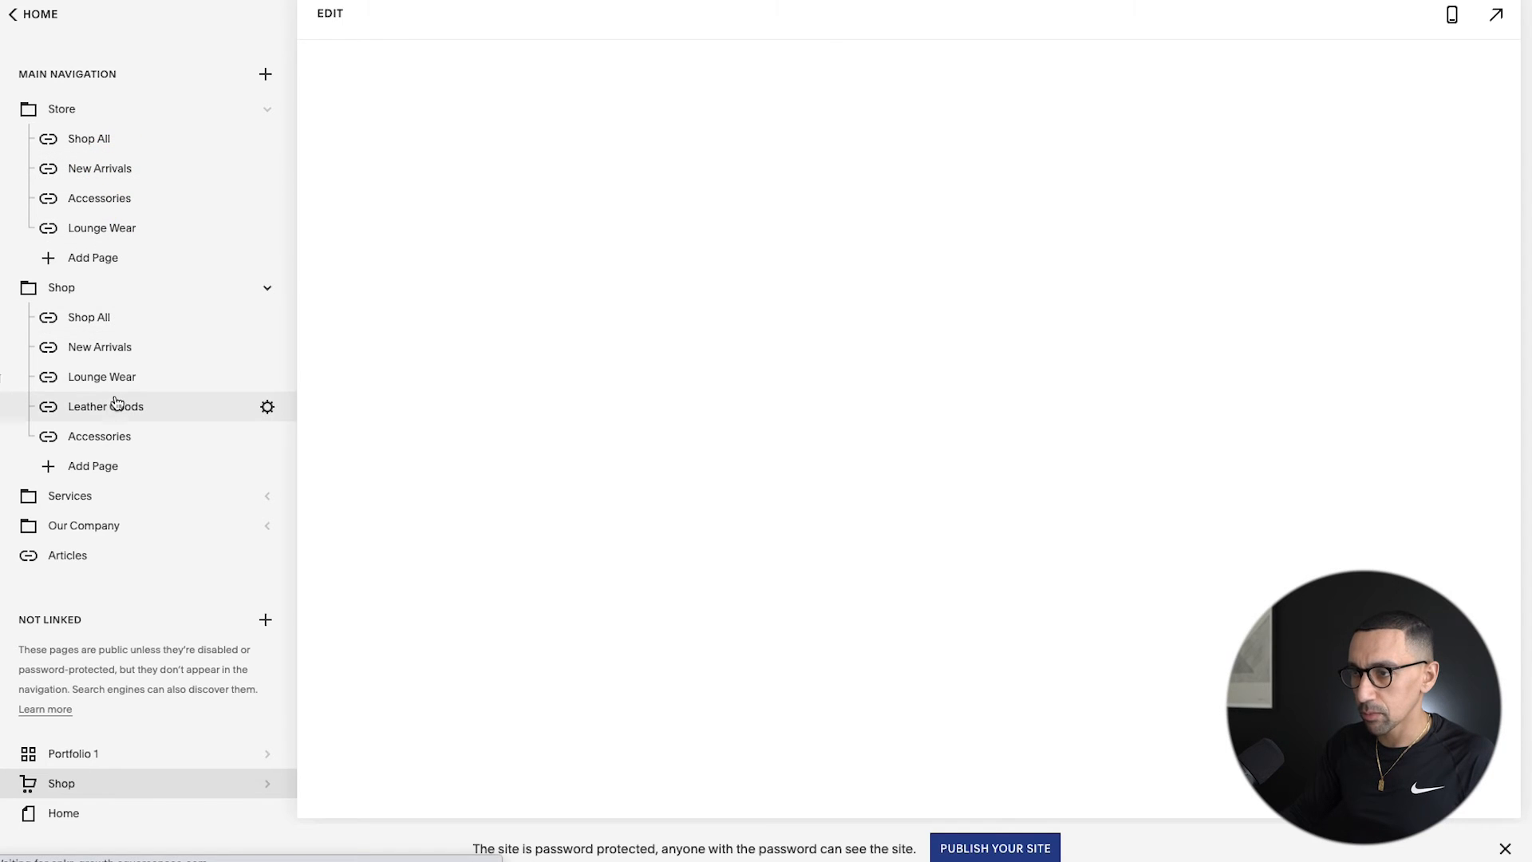
left_click_drag(116, 403, 117, 225)
Move Accessories above Lounge Wear in the Shop folder, and move the collapsed Shop folder to Not Linked, below Portfolio 1.
left_click_drag(112, 436, 112, 390)
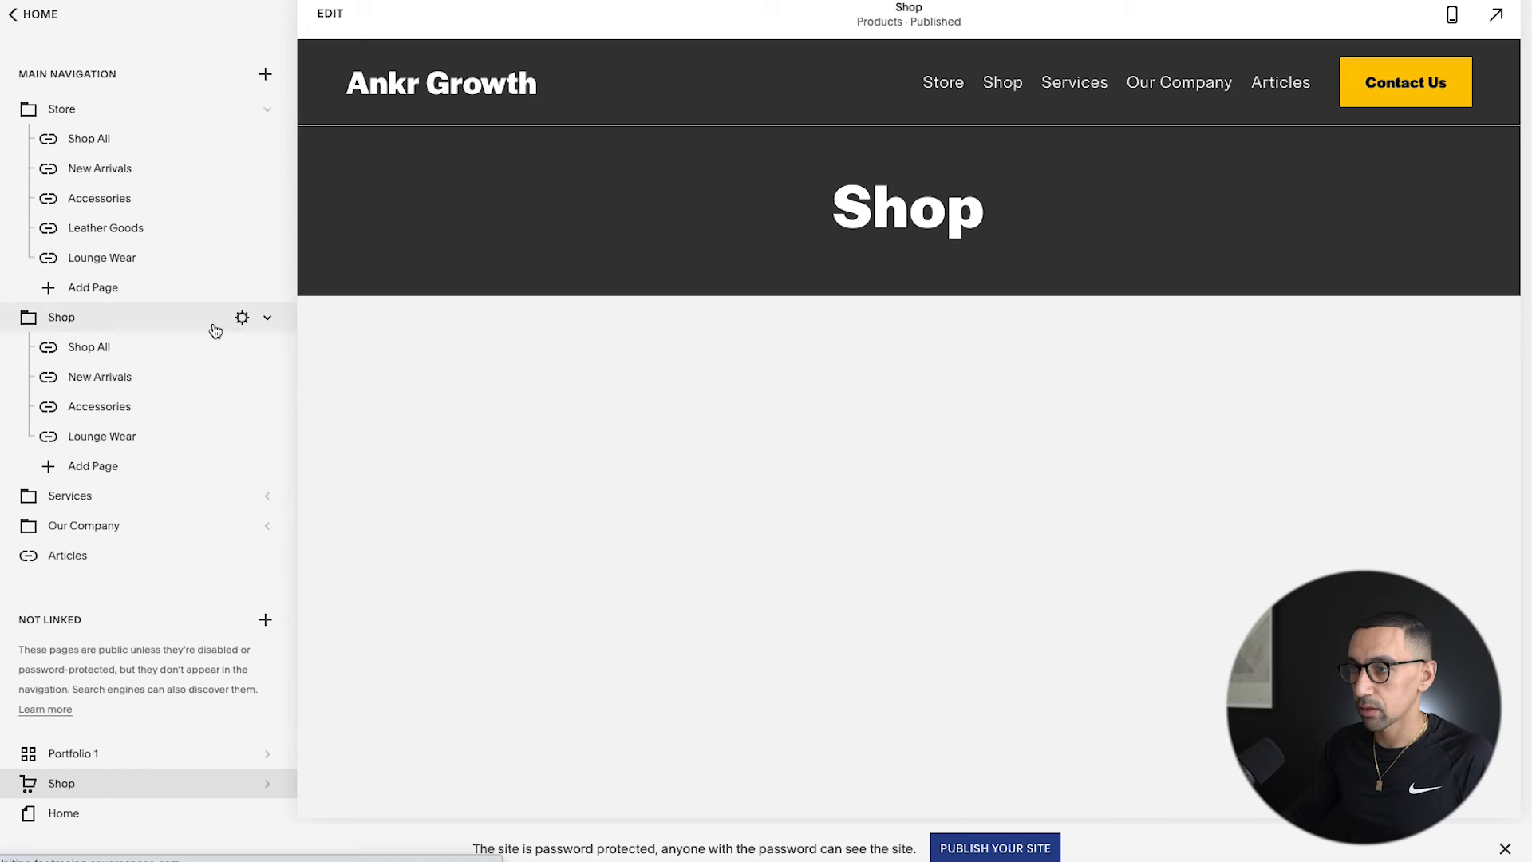
left_click(268, 318)
left_click_drag(47, 319, 60, 608)
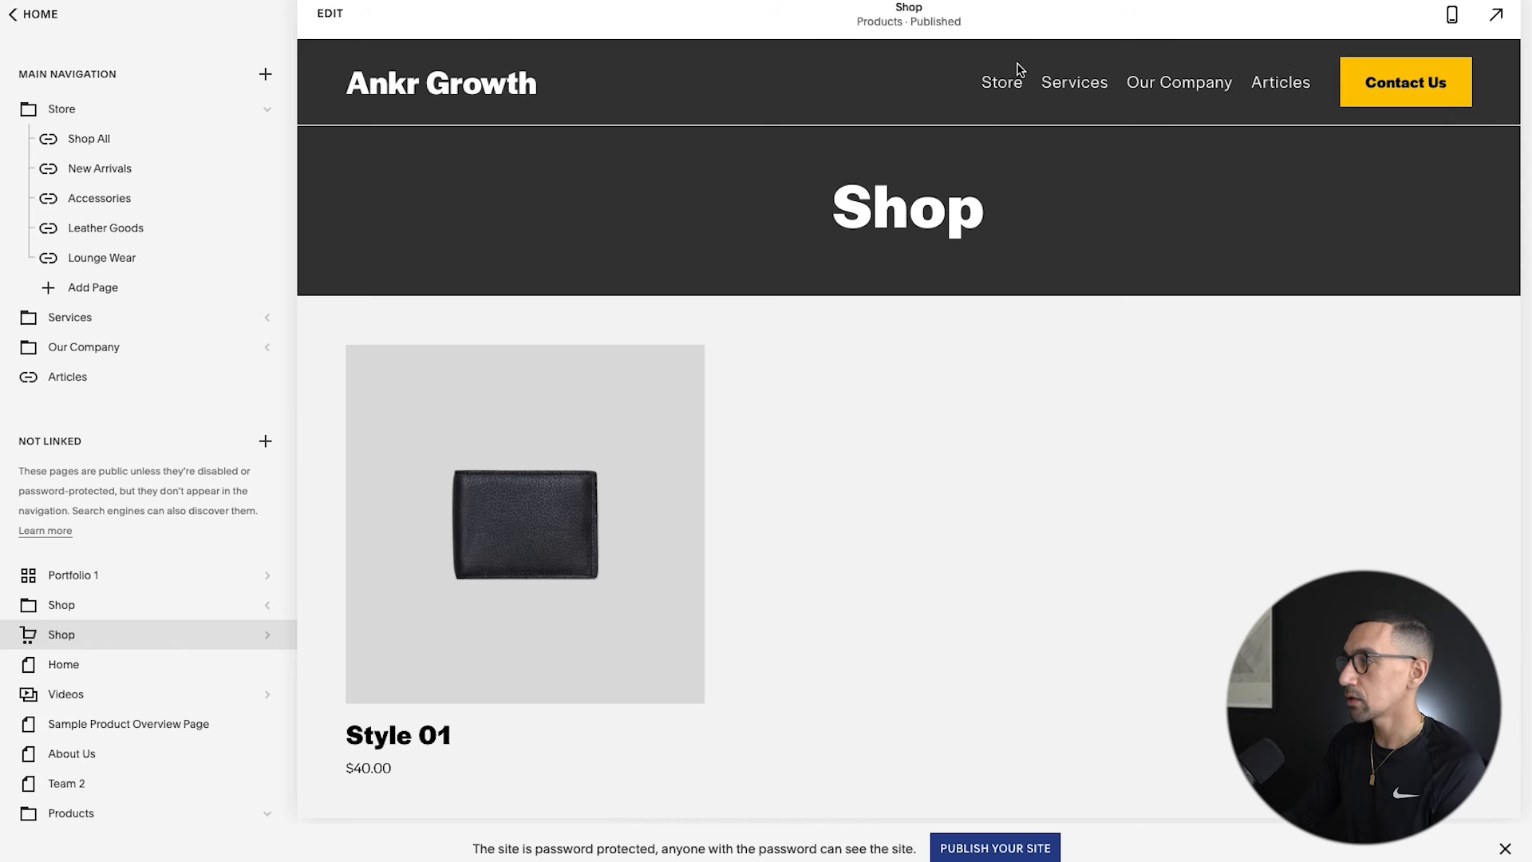
Open Shop All through the site's Store navigation and set the product section's Categories Type to Sidebar.
mouse_move(1010, 85)
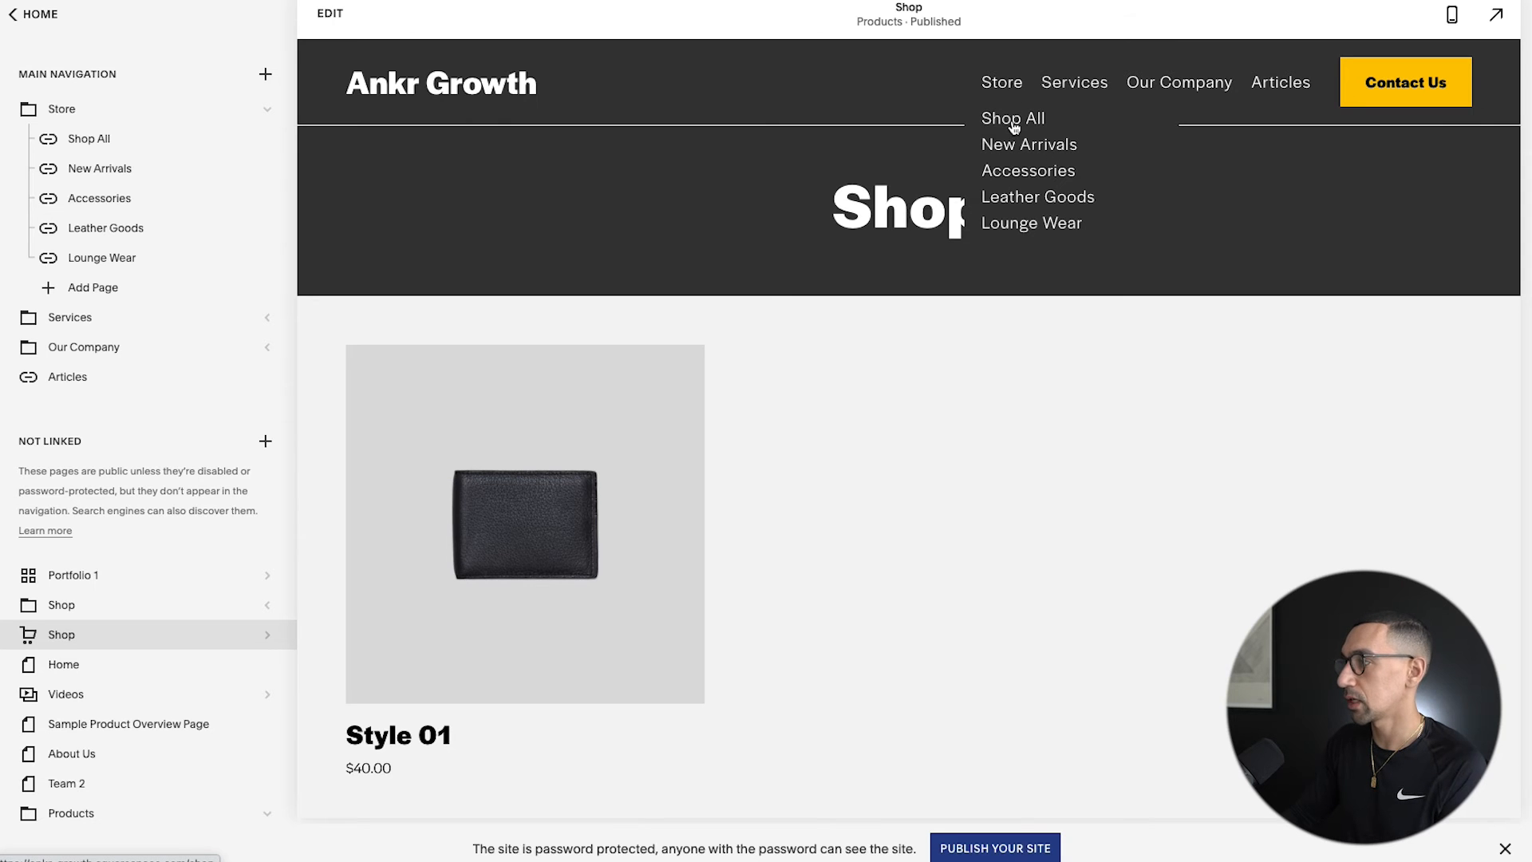
left_click(1014, 120)
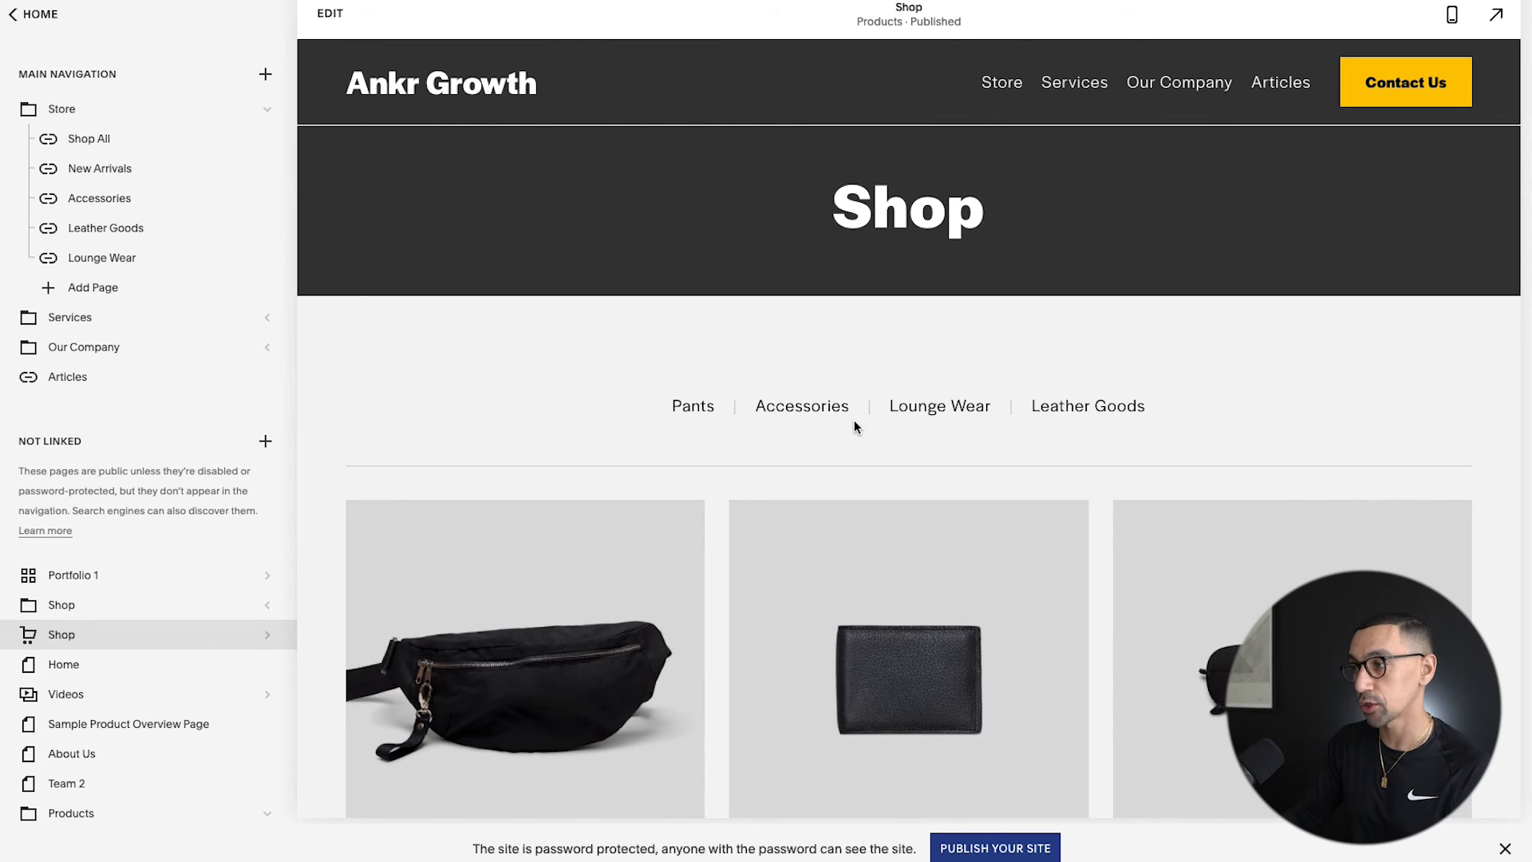
left_click(330, 16)
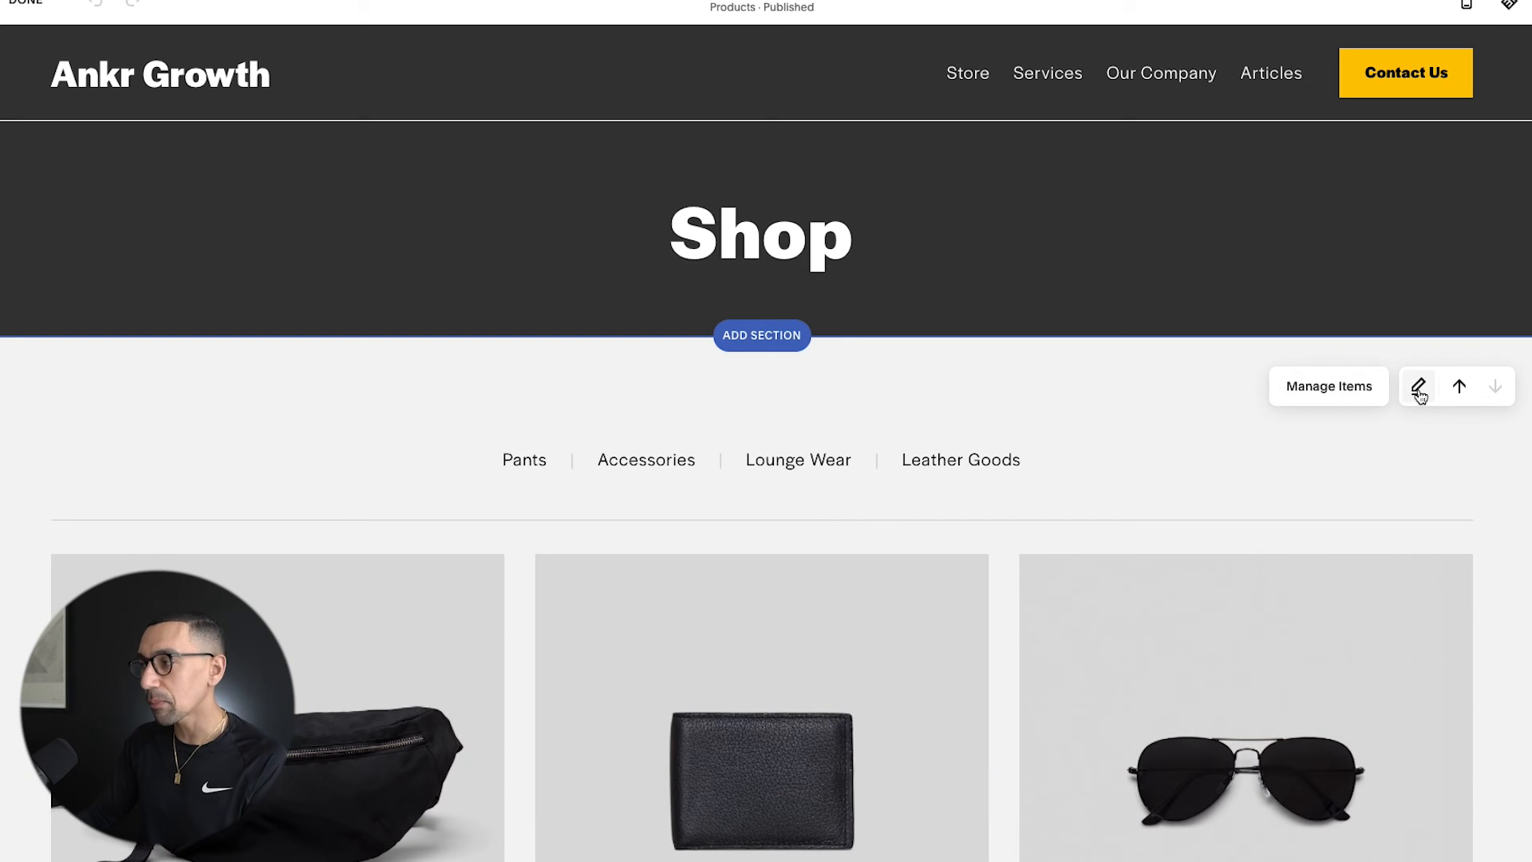
left_click(1420, 390)
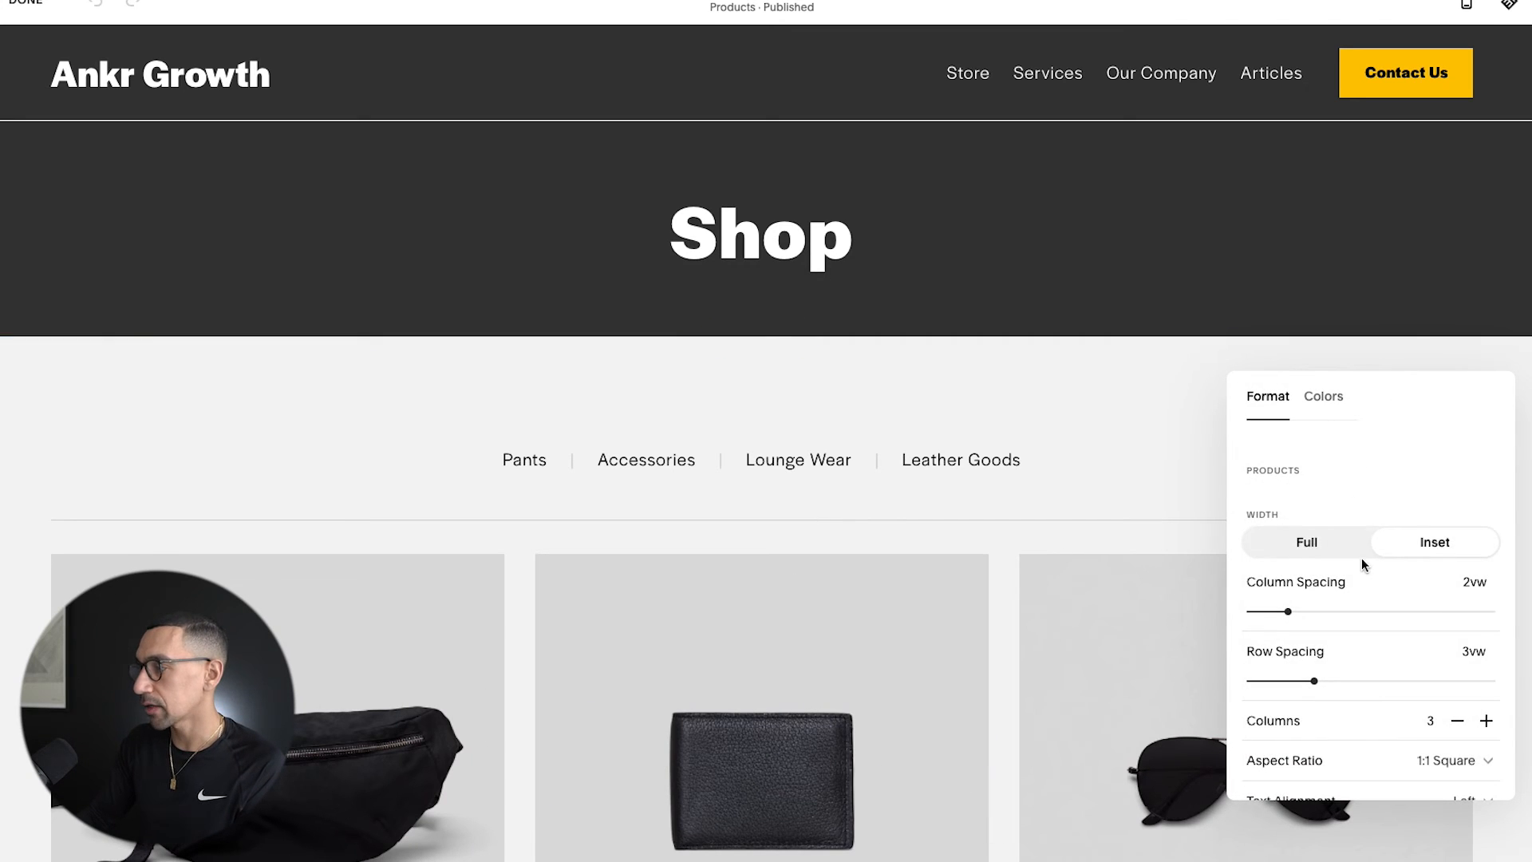
scroll(1361, 557, "down", 5)
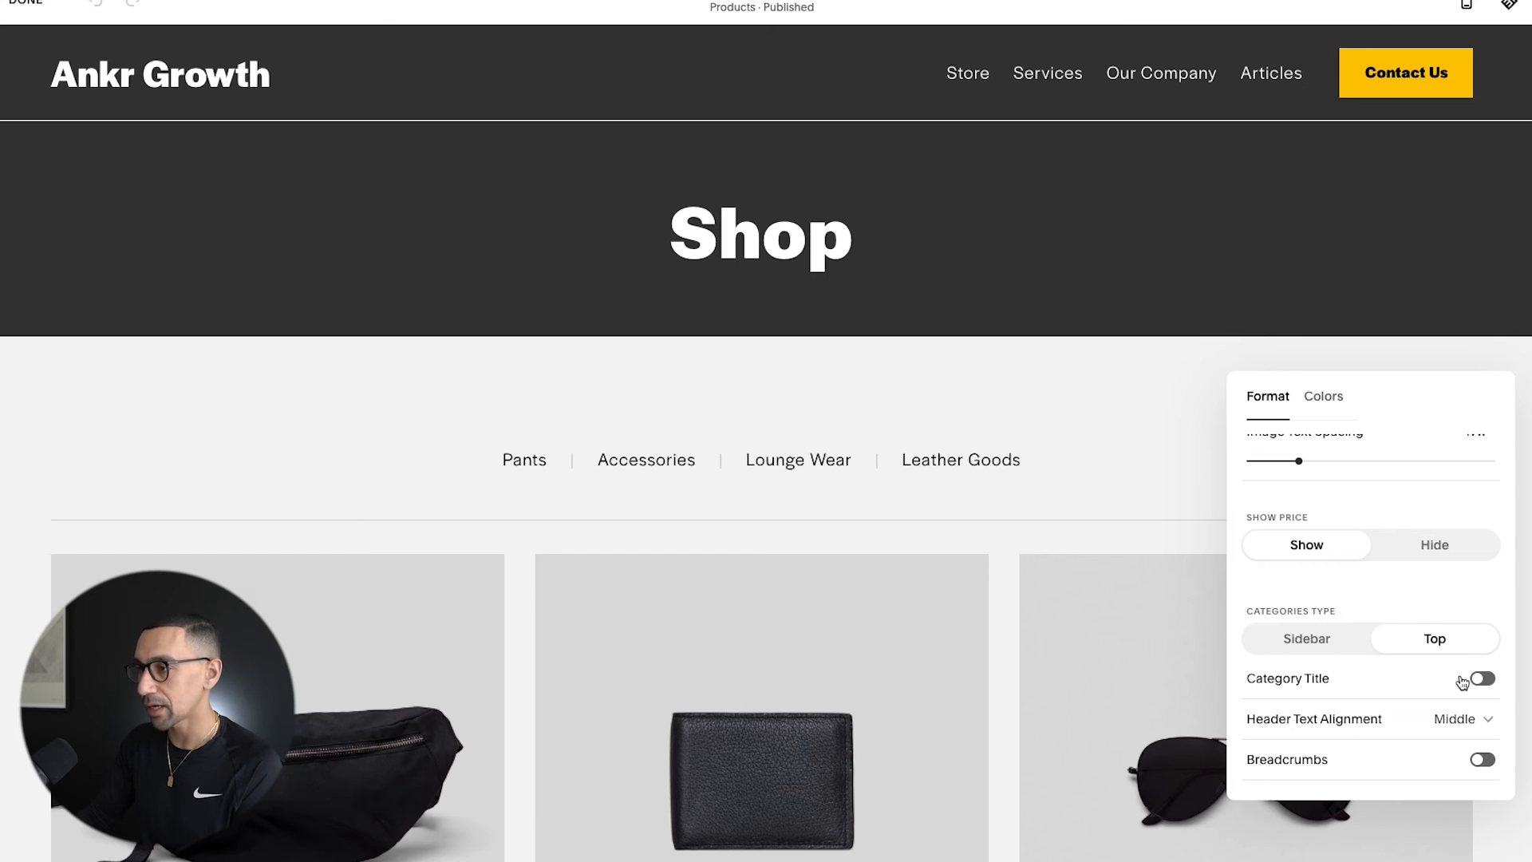
left_click(1307, 638)
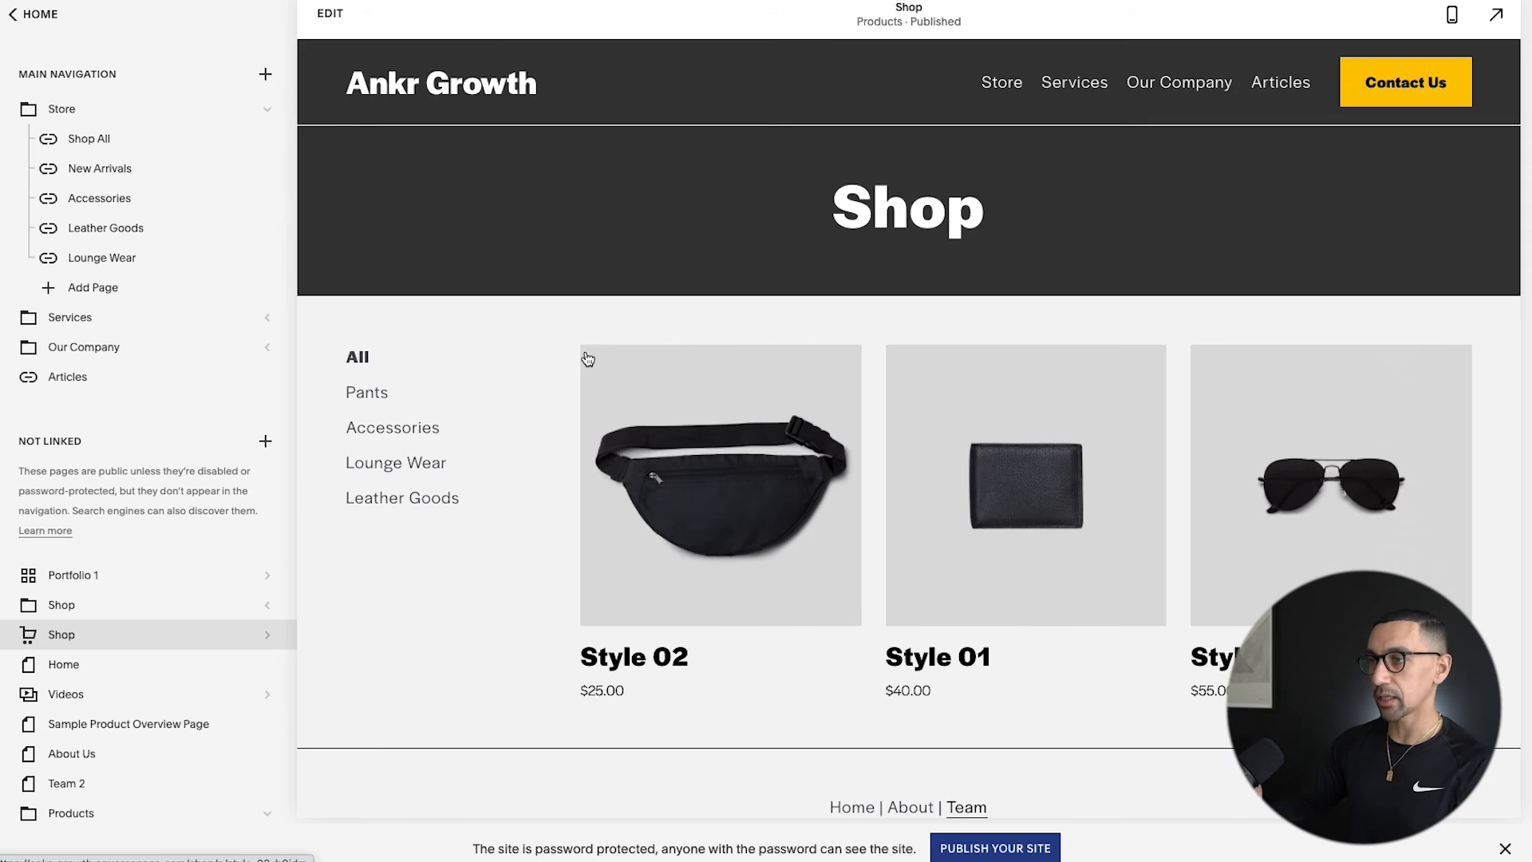
Preview the Style 02 product, return to the Shop page, and view Leather Goods, Lounge Wear and New Arrivals through the site's Store navigation.
left_click(587, 357)
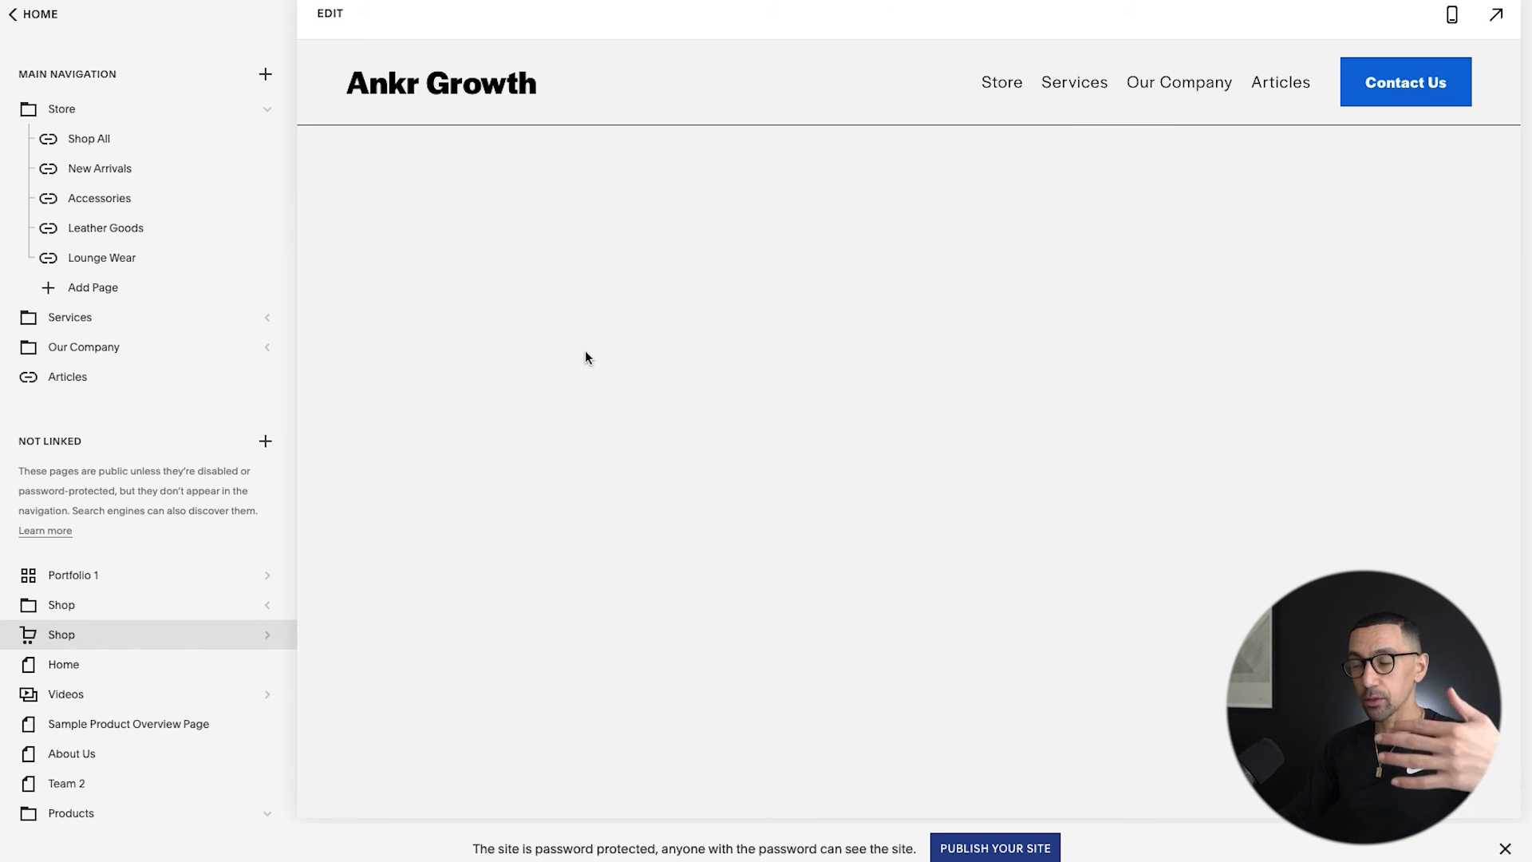
scroll(687, 362, "left", 5)
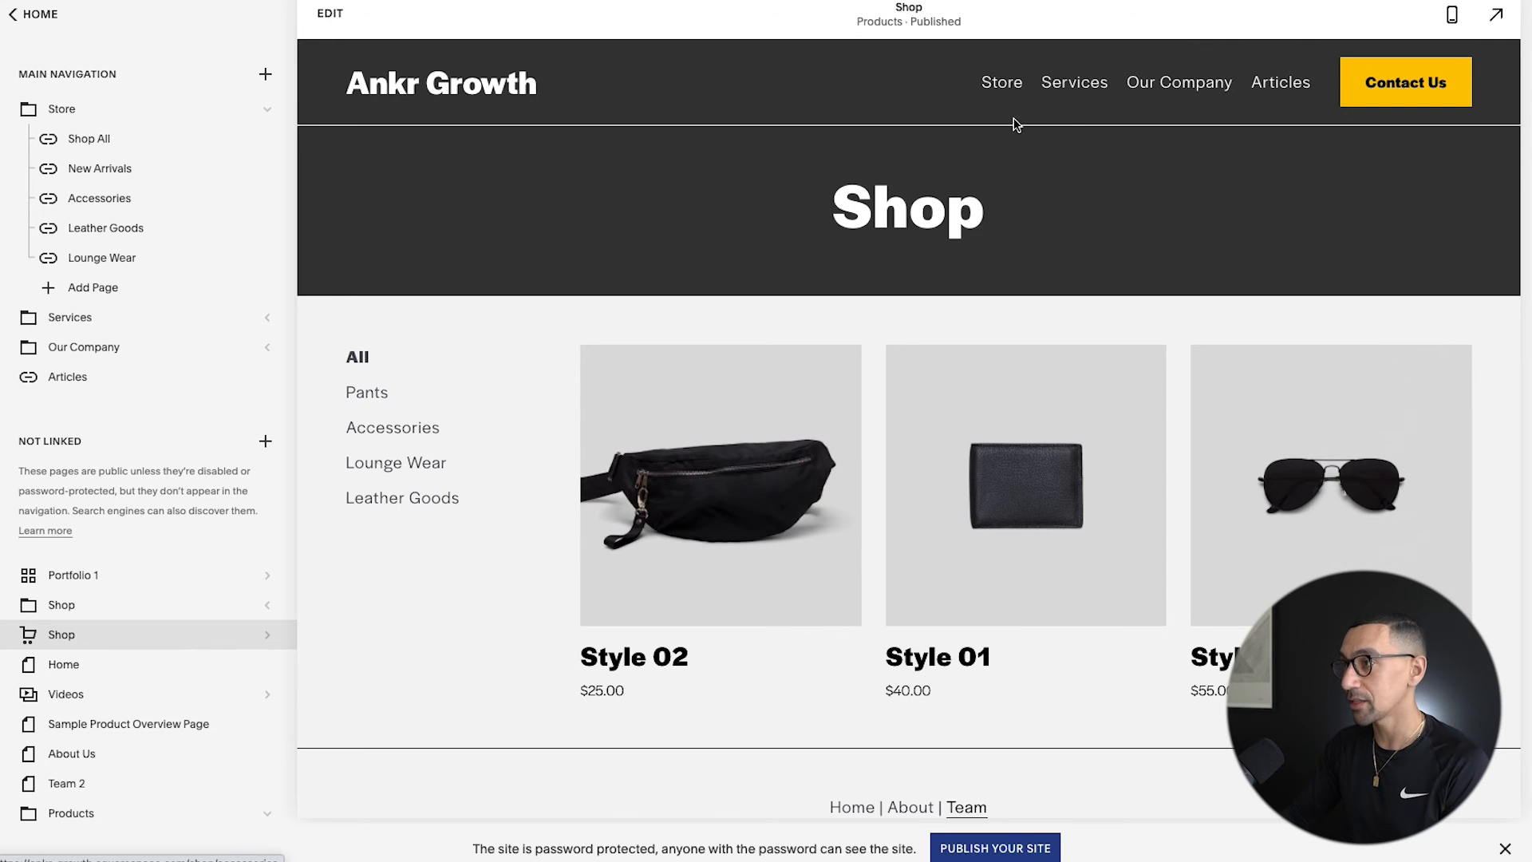
mouse_move(1005, 93)
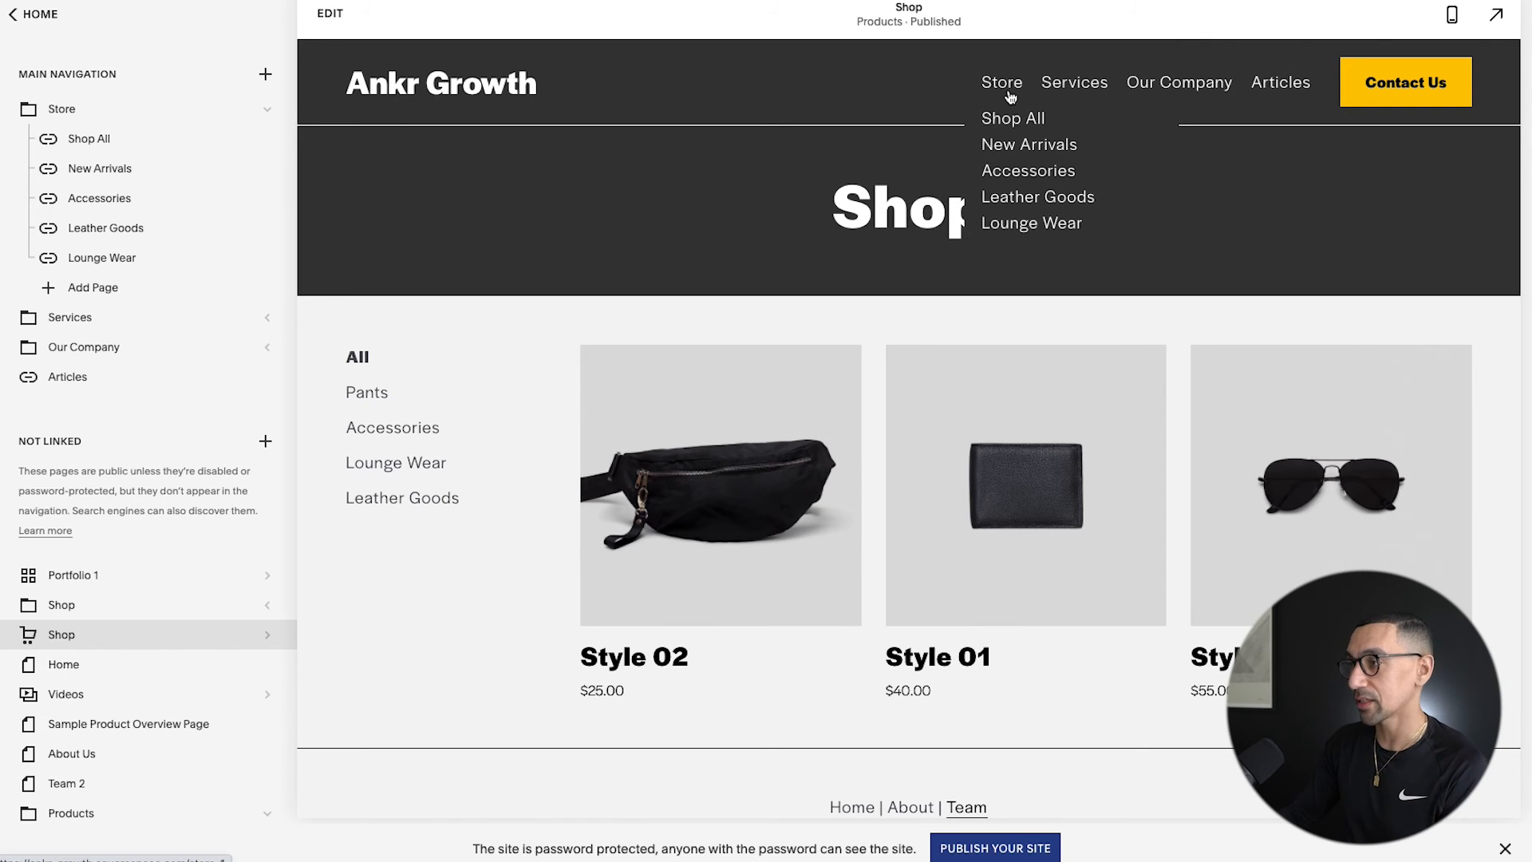
left_click(1022, 197)
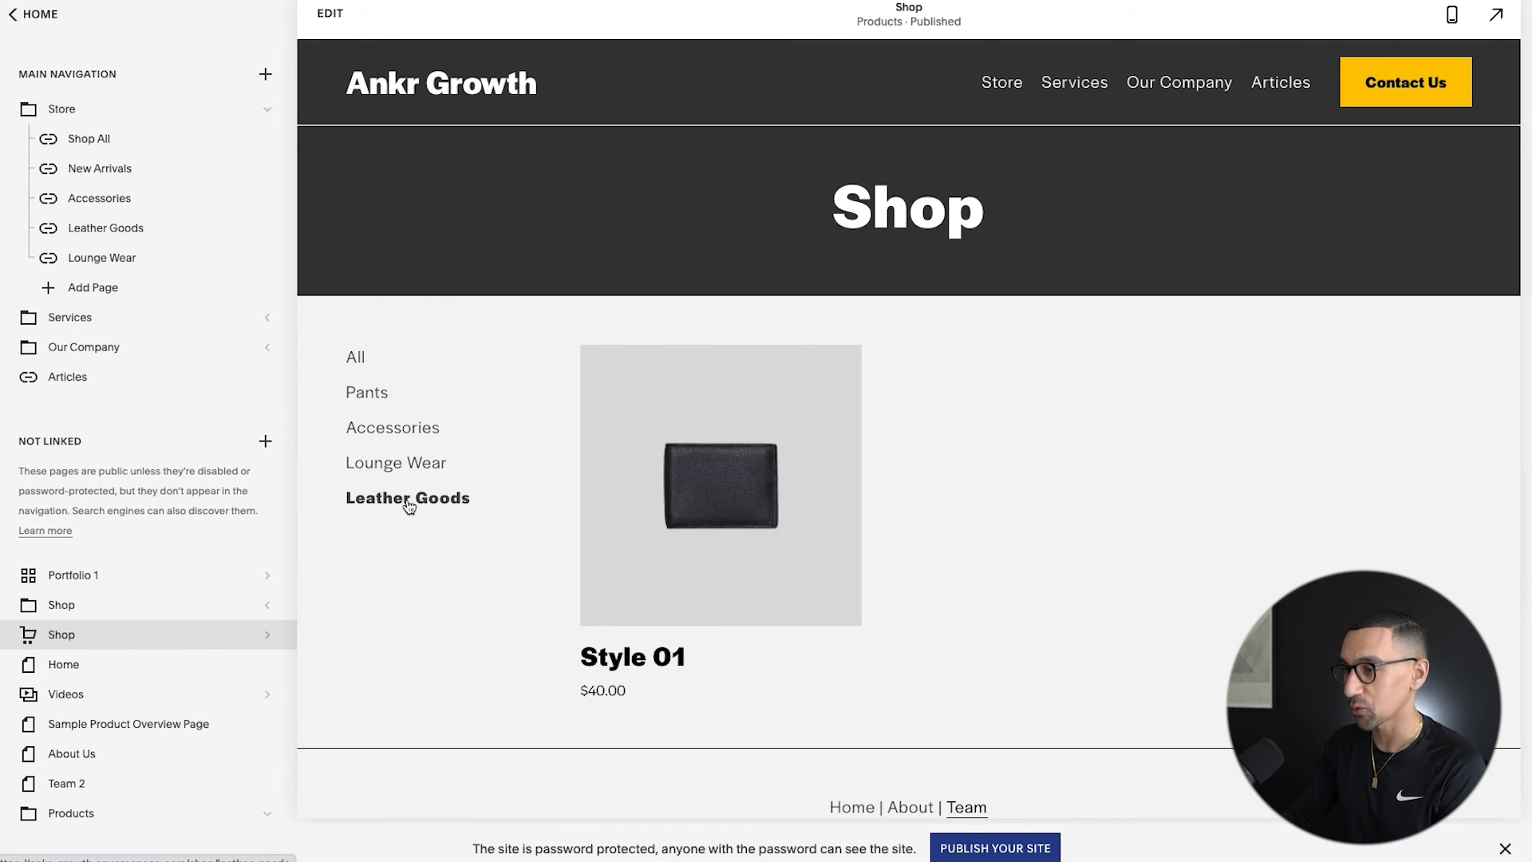
mouse_move(1011, 91)
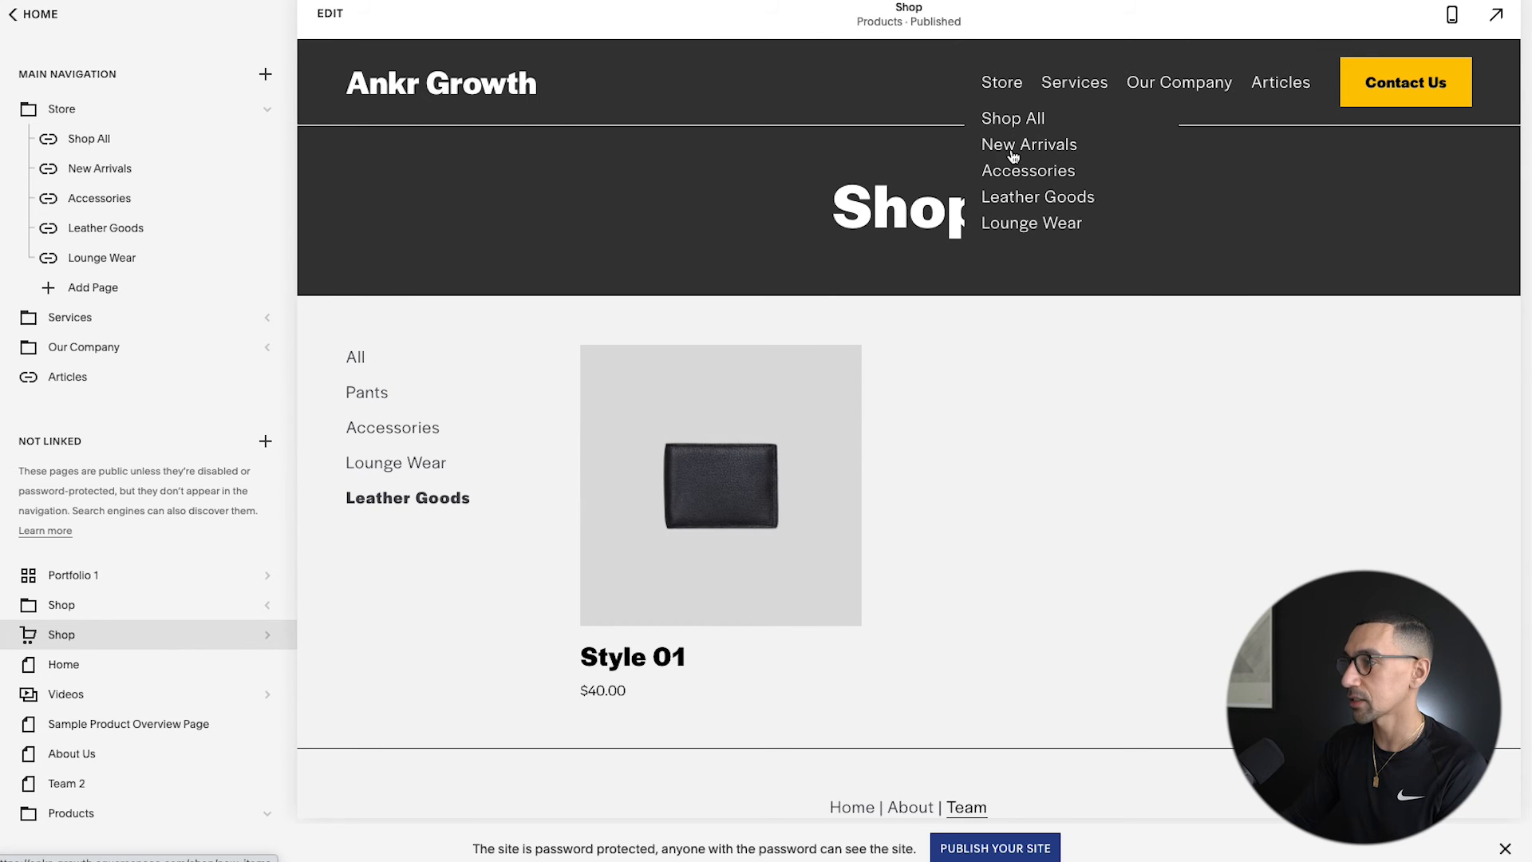
left_click(1019, 223)
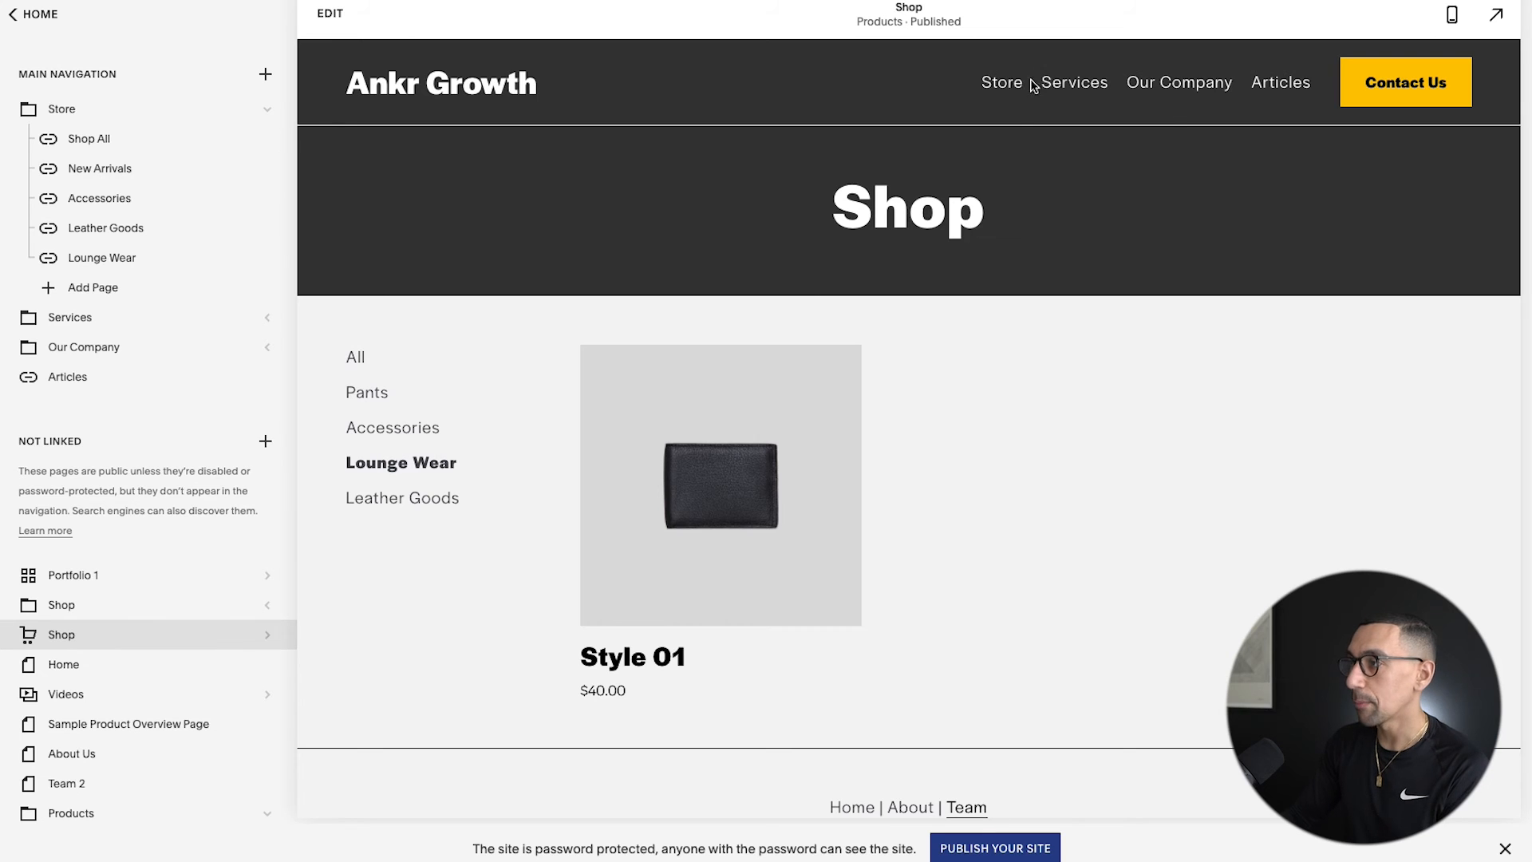
mouse_move(980, 92)
left_click(1048, 150)
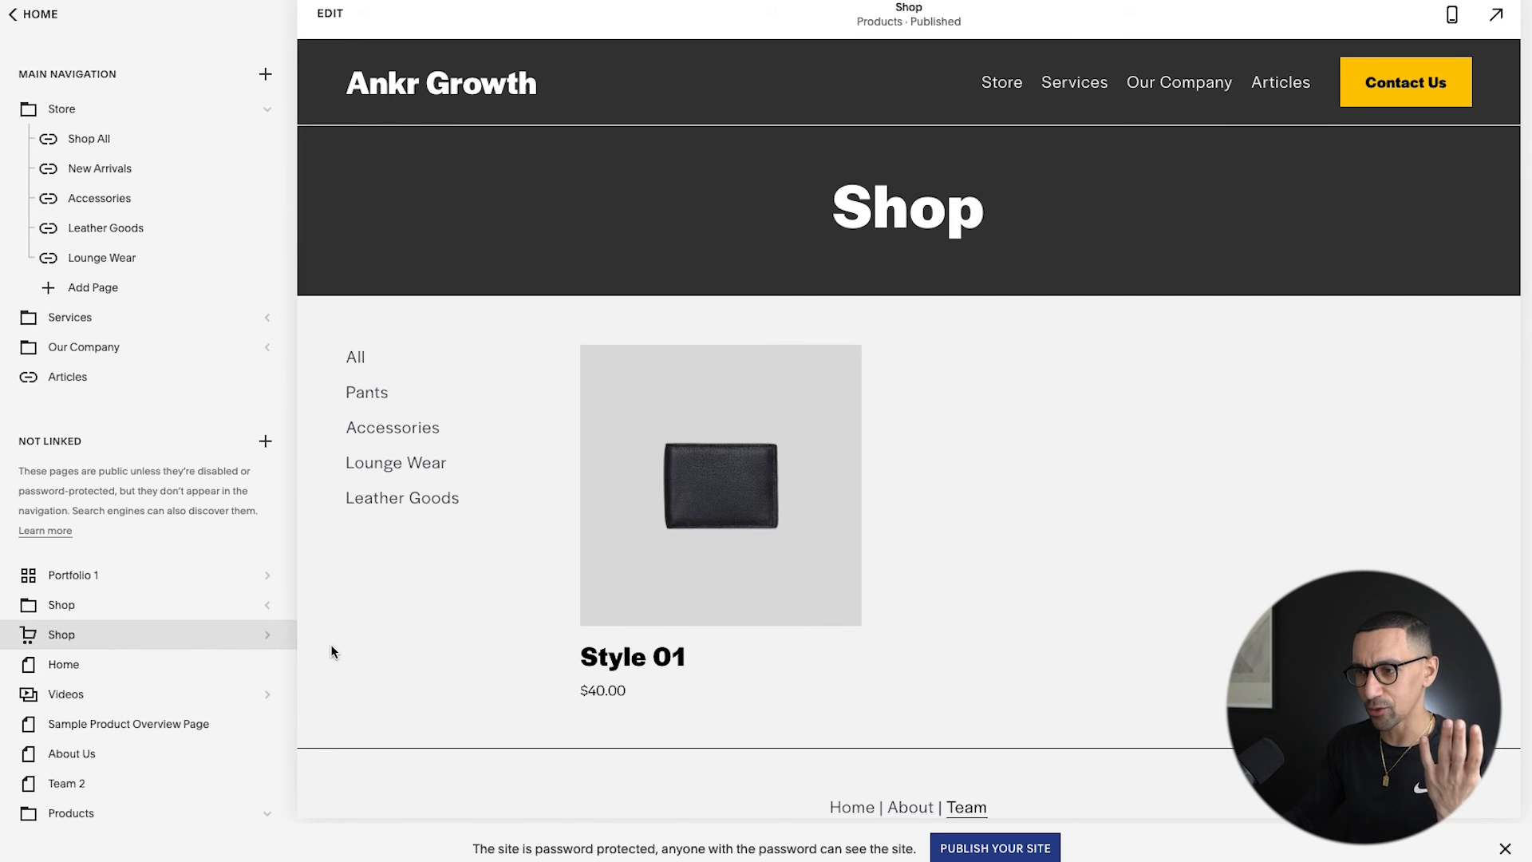
Clear the SEO title in the Shop store page's settings, check its general settings, and save.
mouse_move(267, 643)
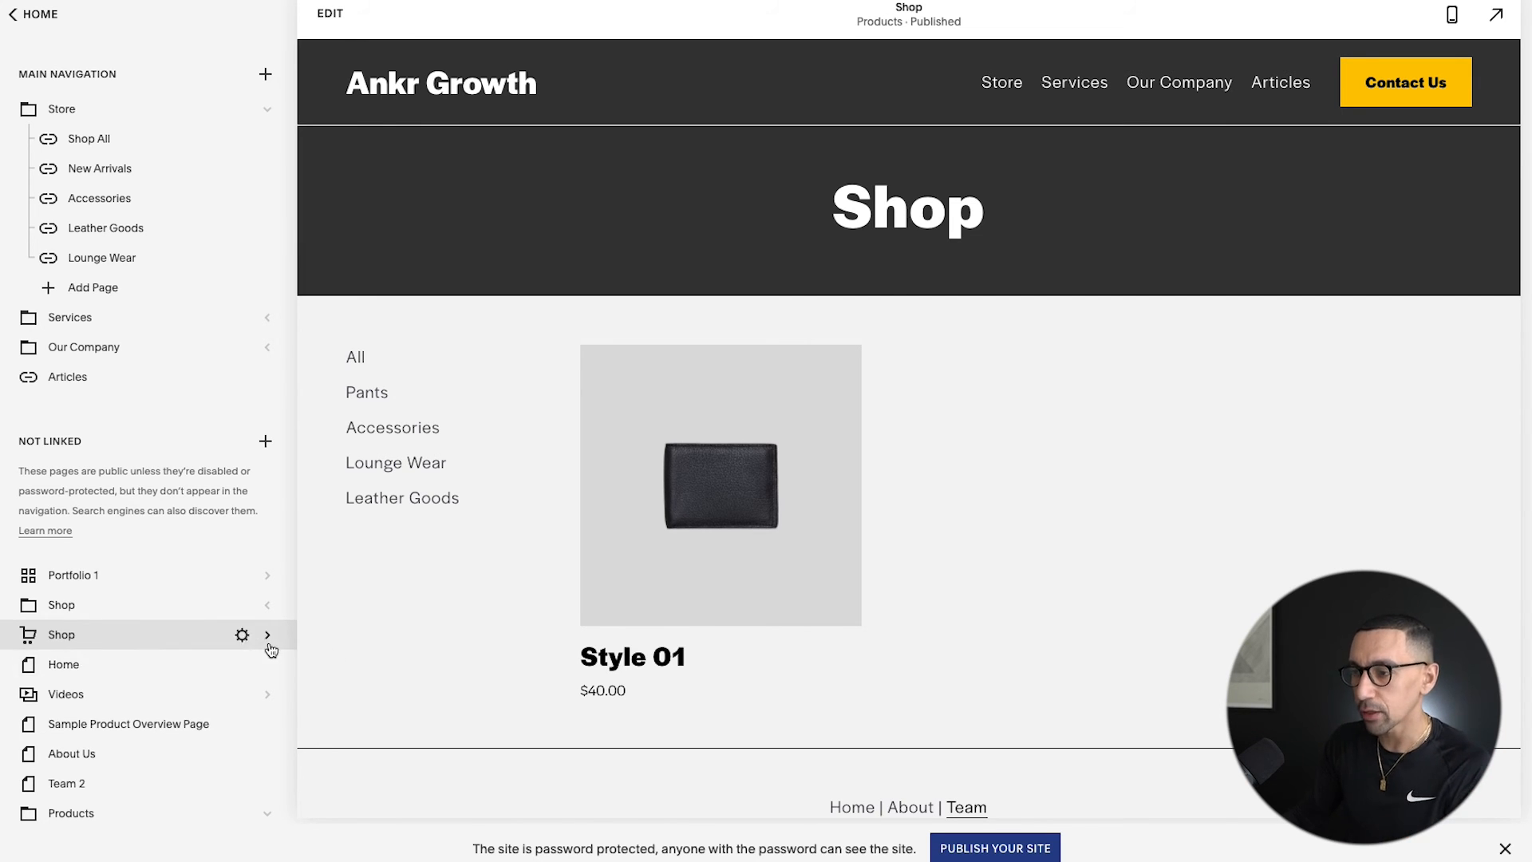
left_click(241, 636)
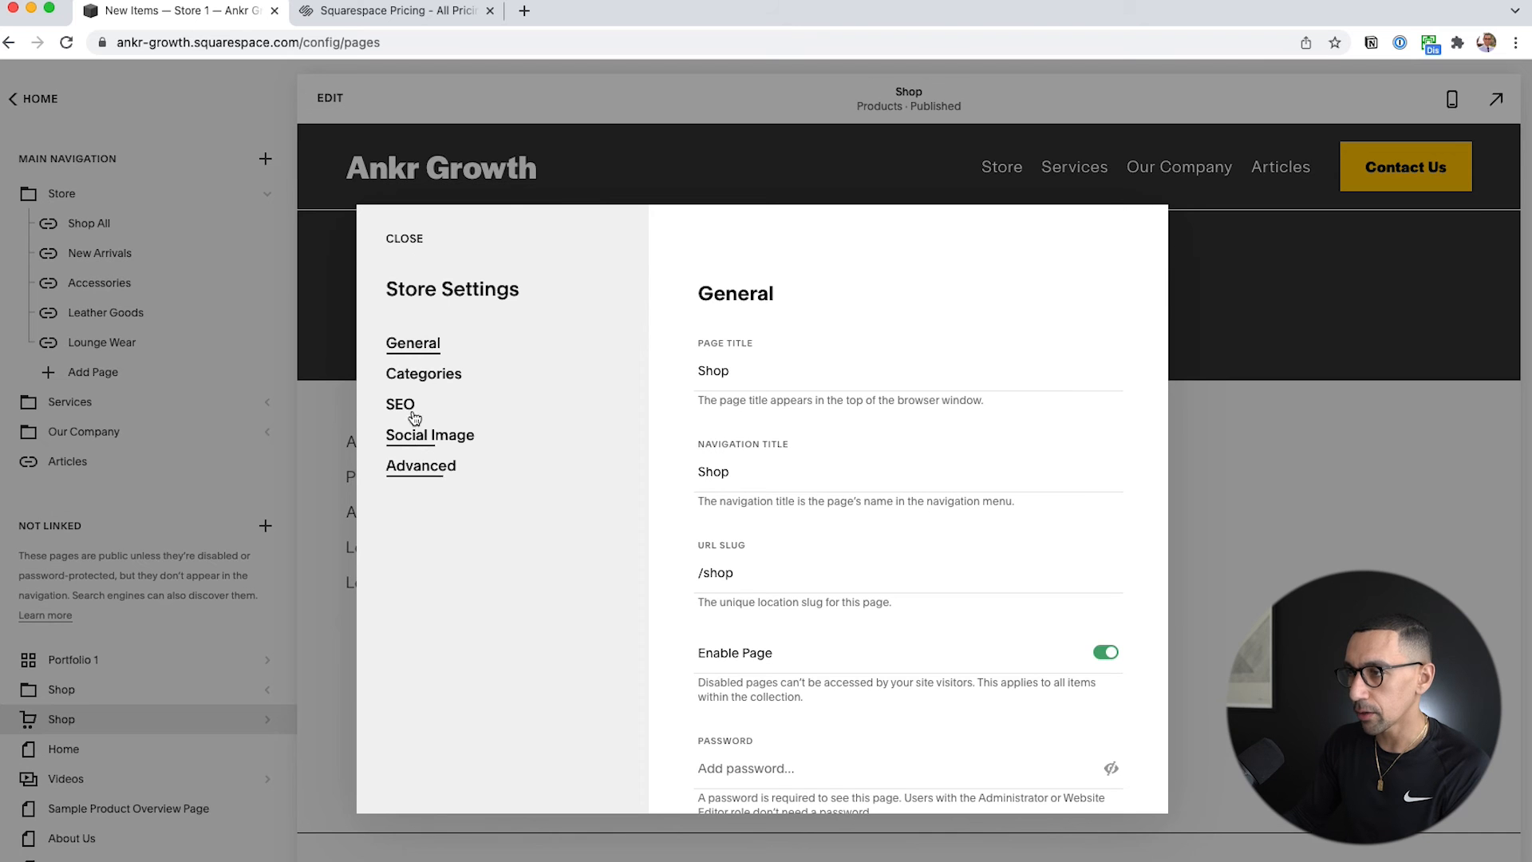
left_click(401, 404)
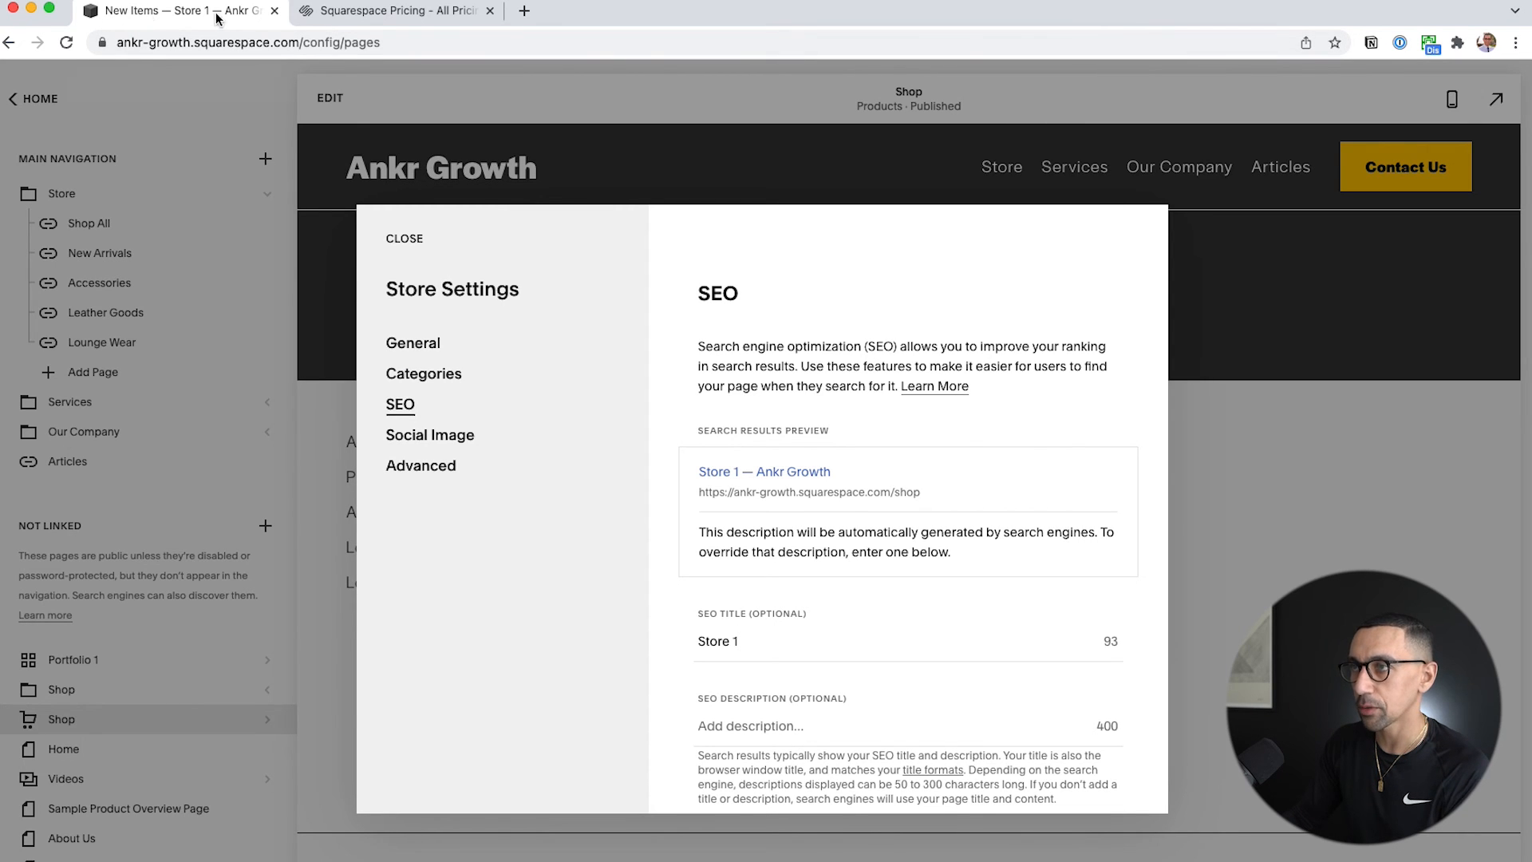
left_click(757, 643)
key("super+a")
key("BackSpace")
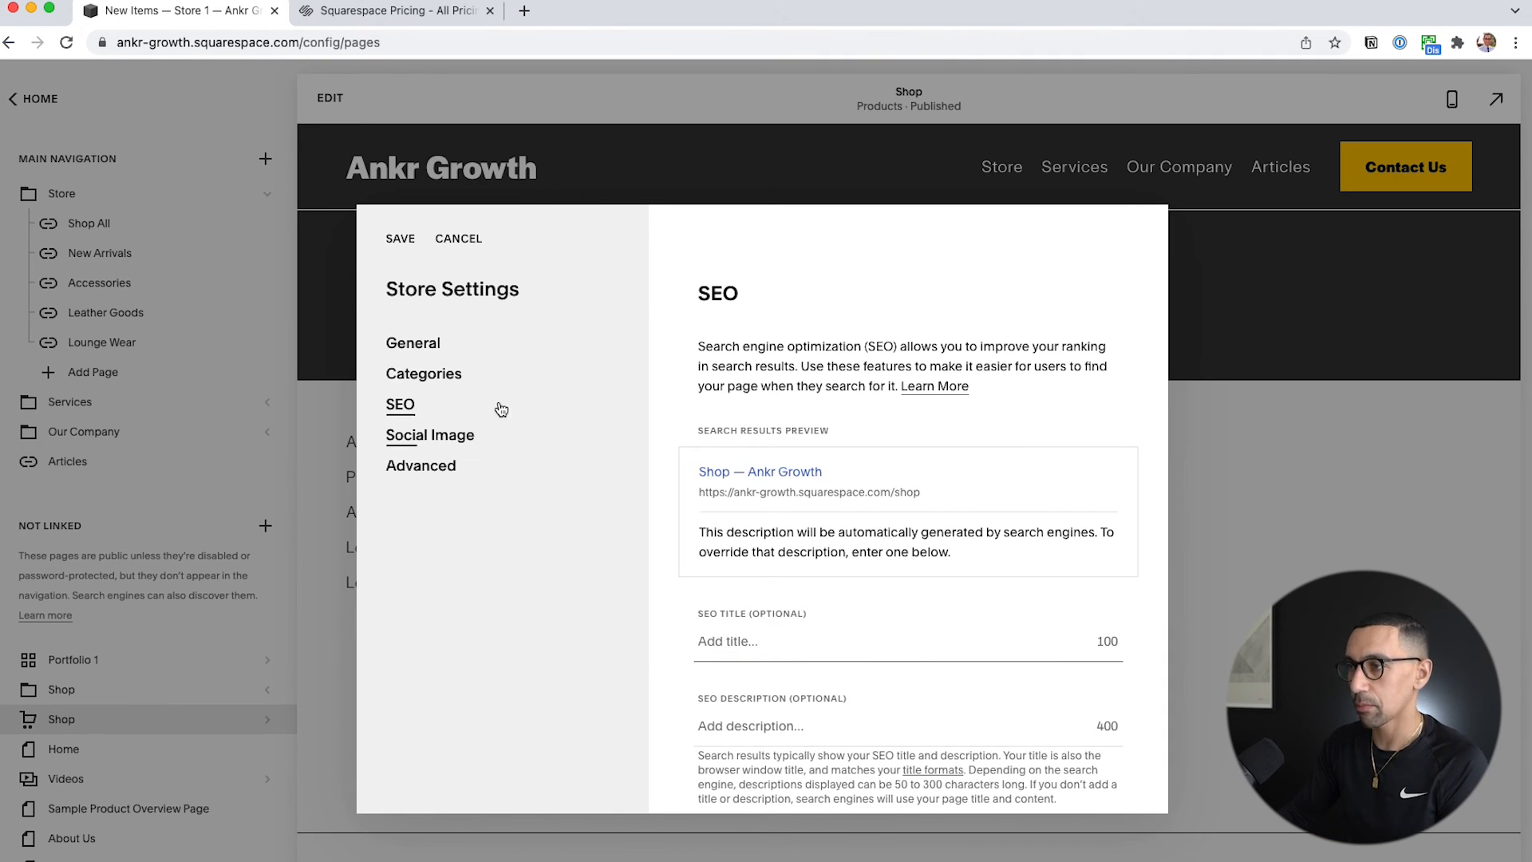
left_click(421, 344)
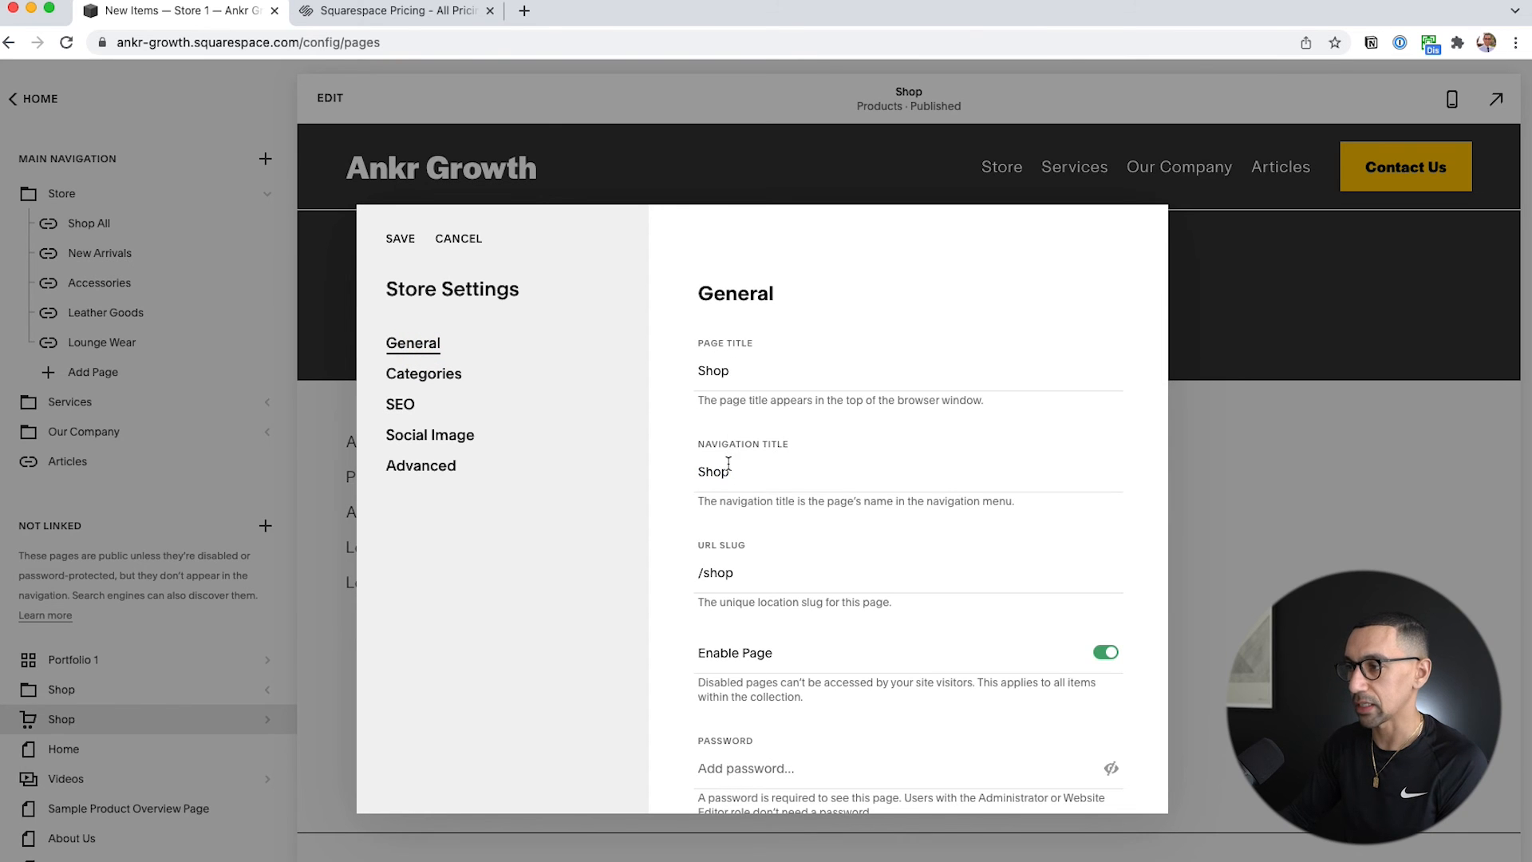
left_click(399, 238)
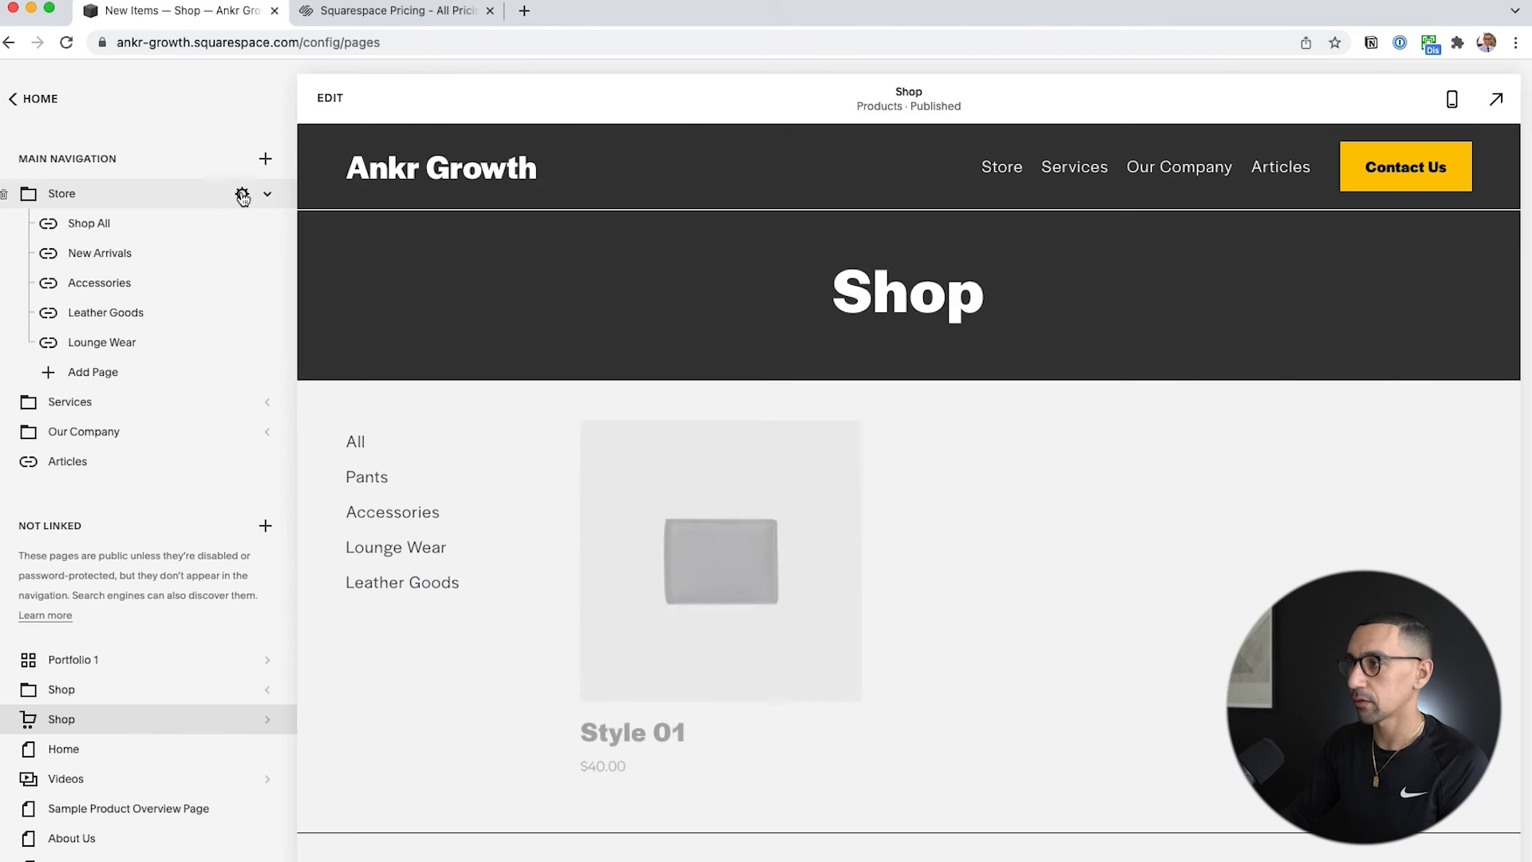
Change the Store folder's page title and navigation title to Shop, set its URL slug to /shop-demo, and save.
left_click(245, 197)
left_click(655, 440)
type("S")
key("super+a")
type("St")
key("Tab")
type("Shop")
key("Tab")
type("/sh")
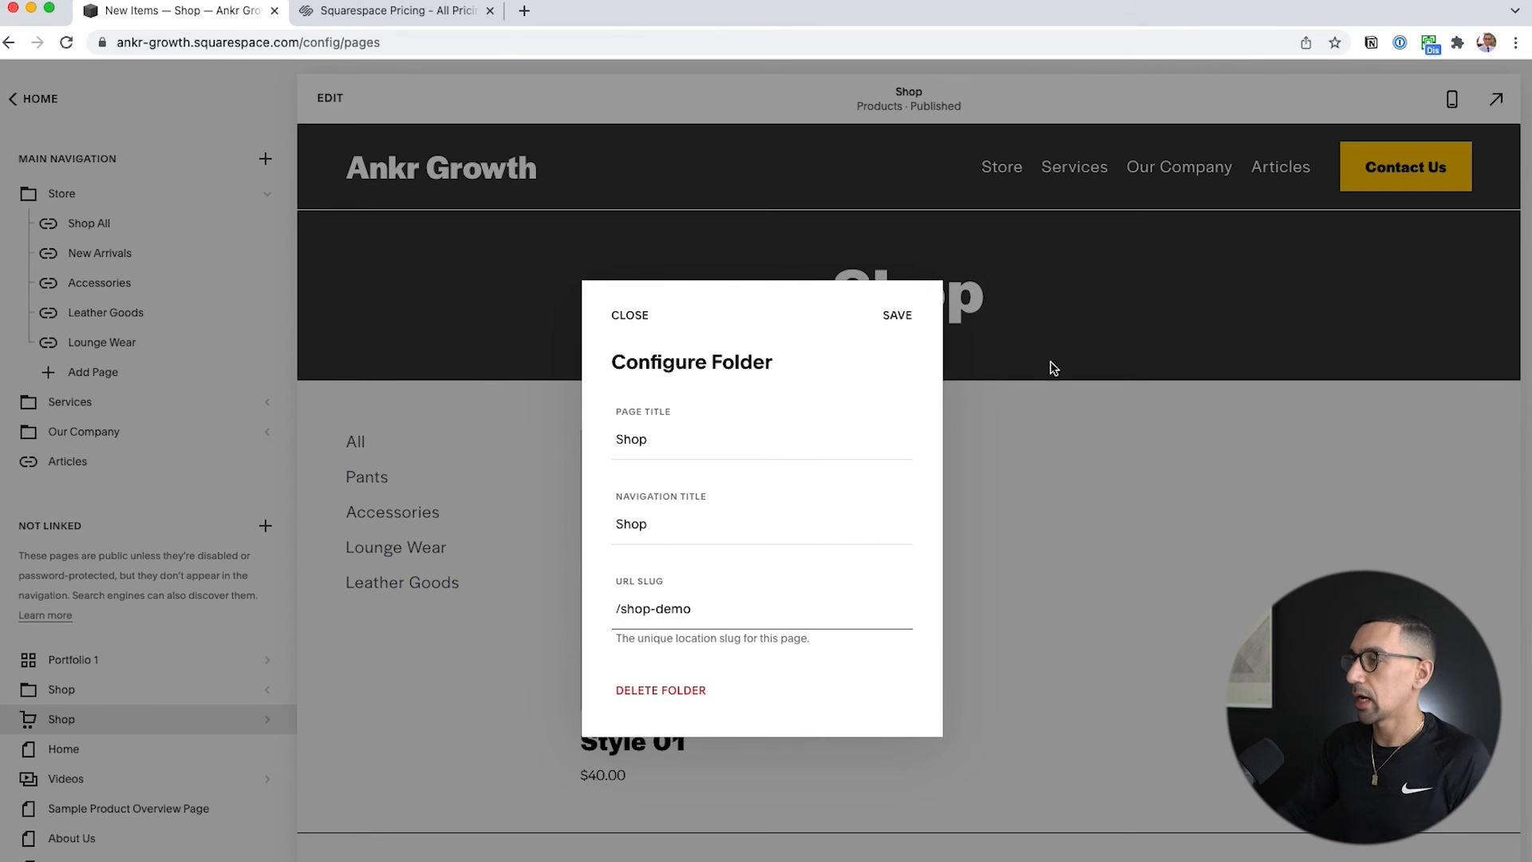
left_click(899, 316)
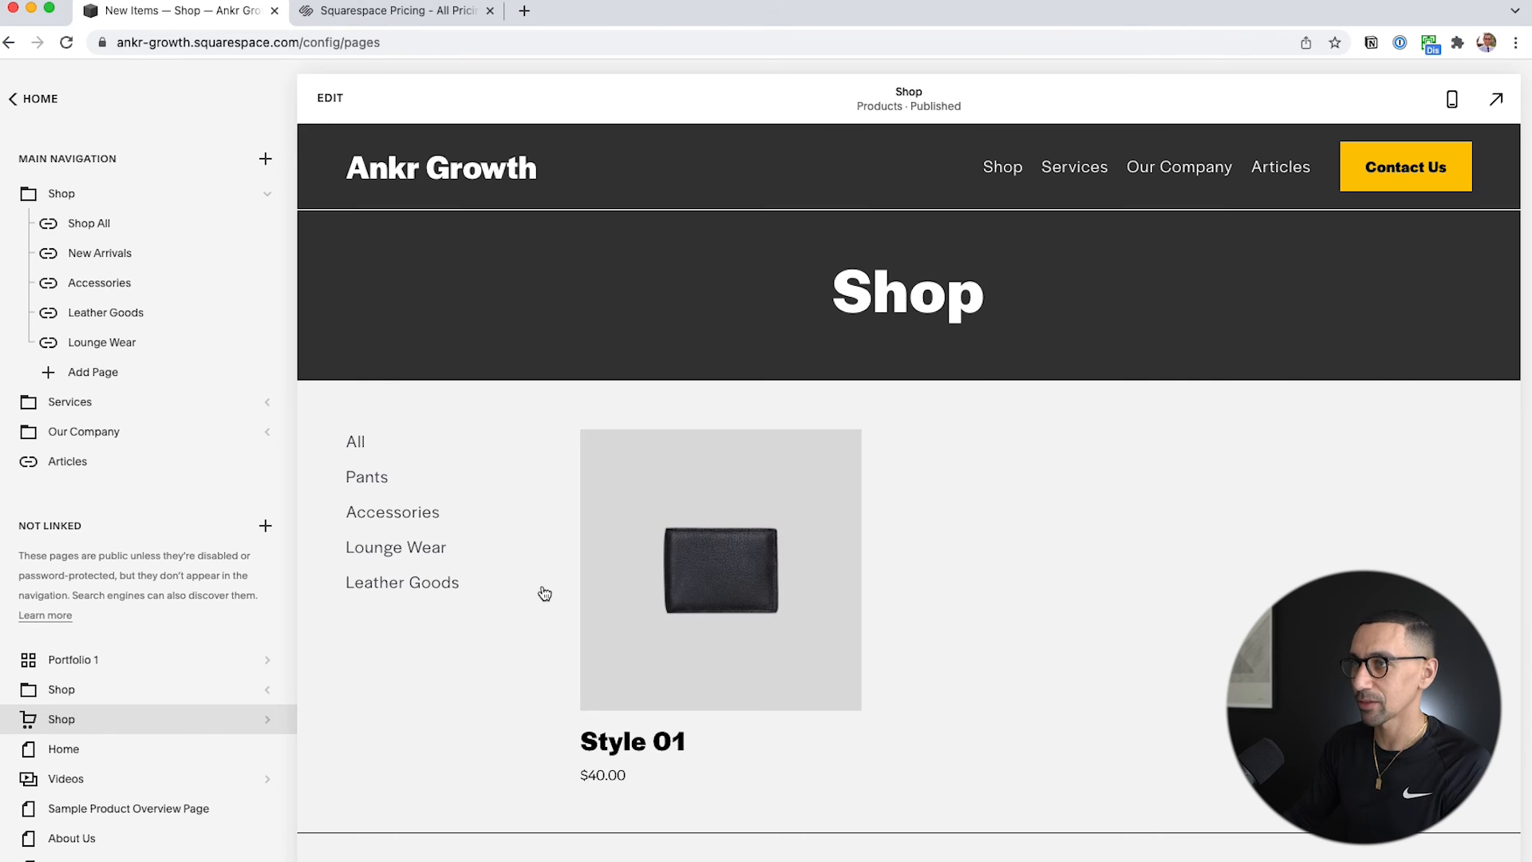
Rename the New Items category to New Arrivals in the Shop store page's category settings, then close the settings.
key("ctrl+super+f")
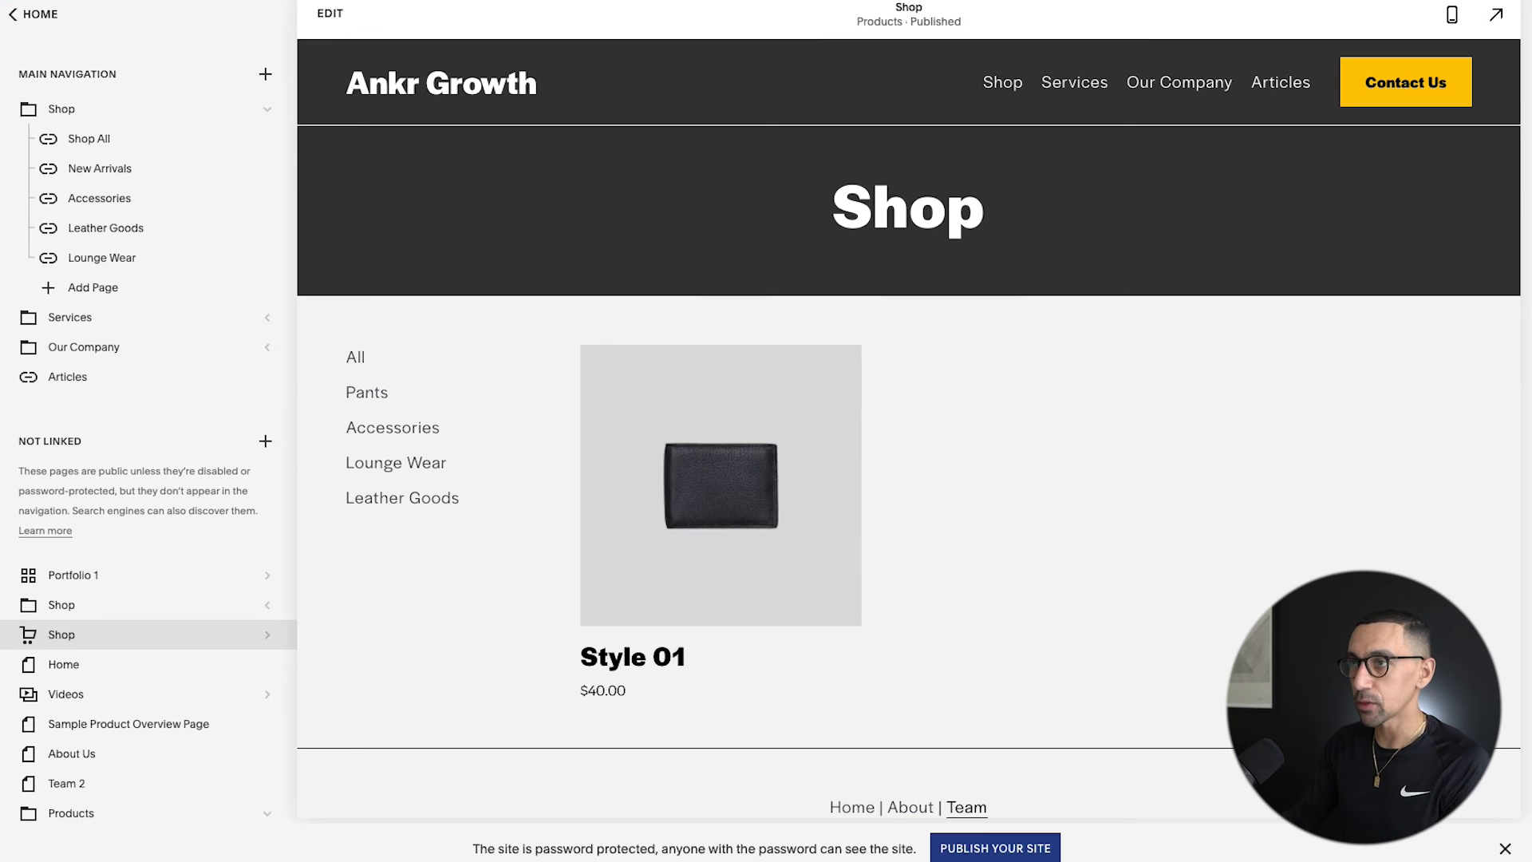
left_click(242, 633)
left_click(423, 289)
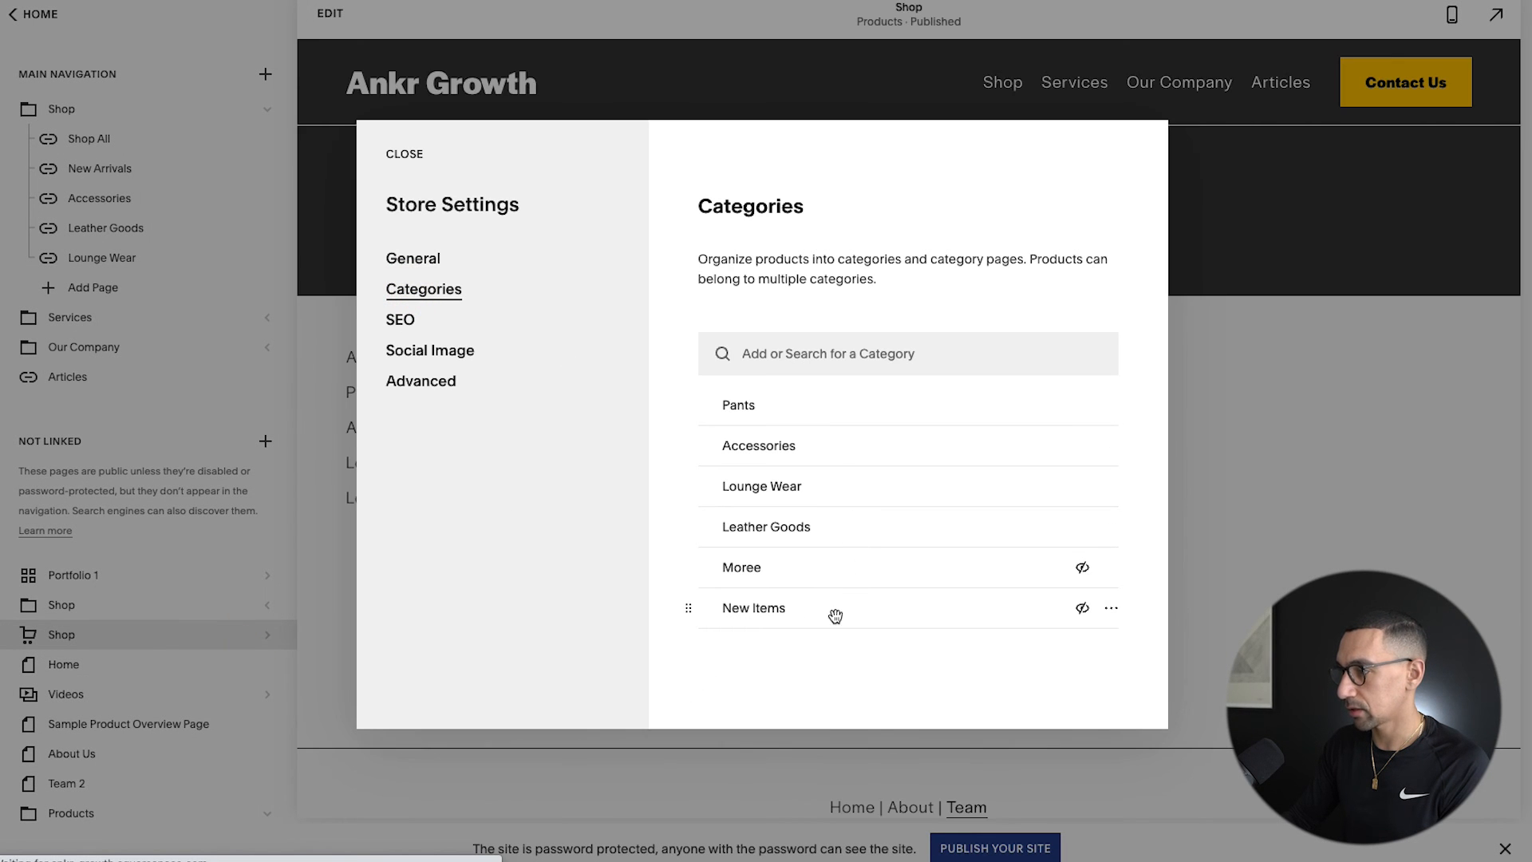
left_click(1112, 613)
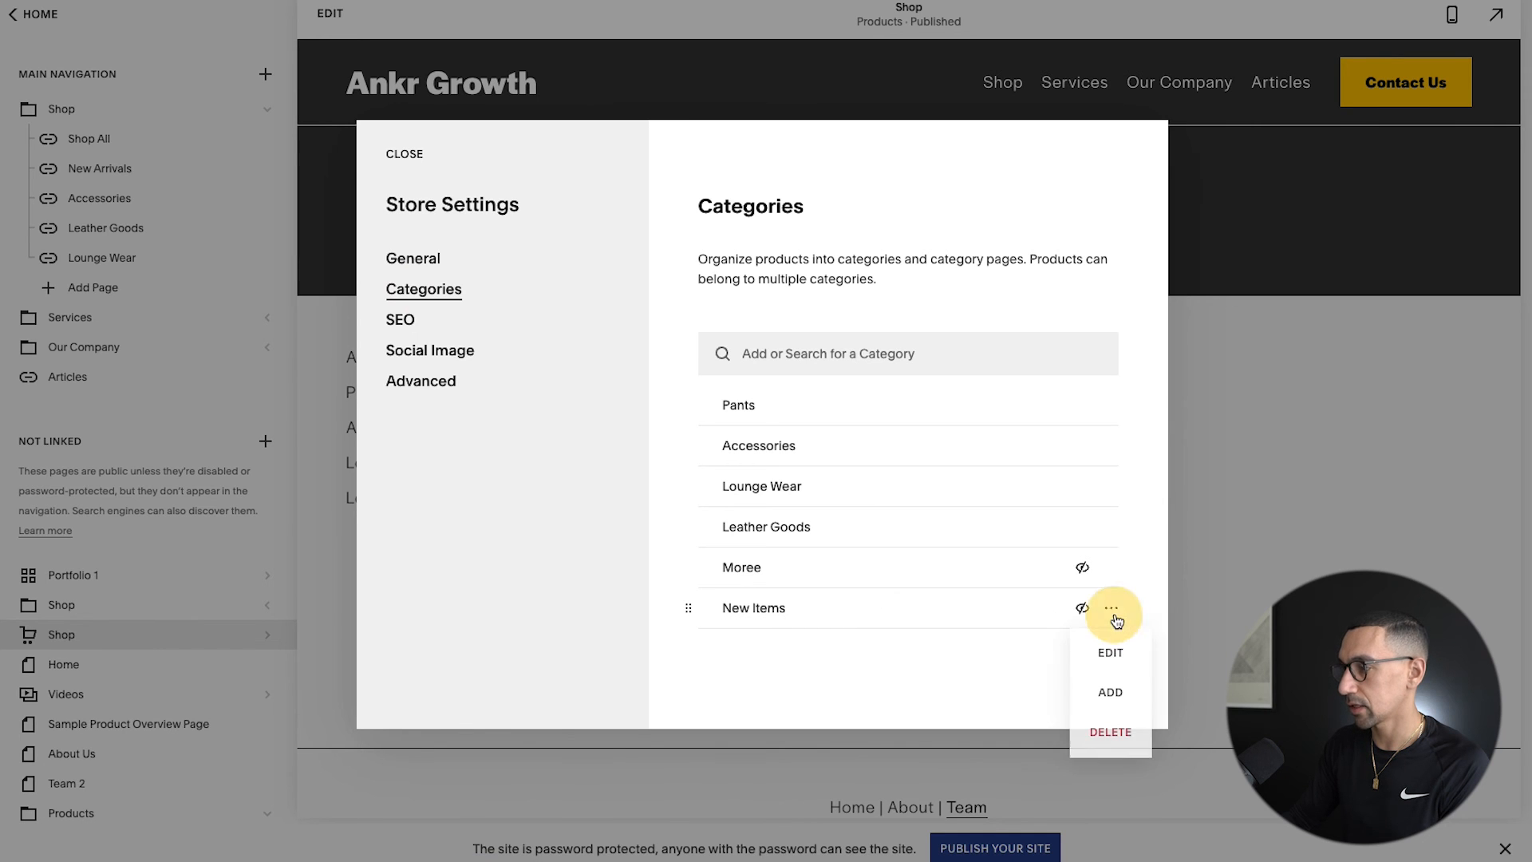
left_click(1110, 653)
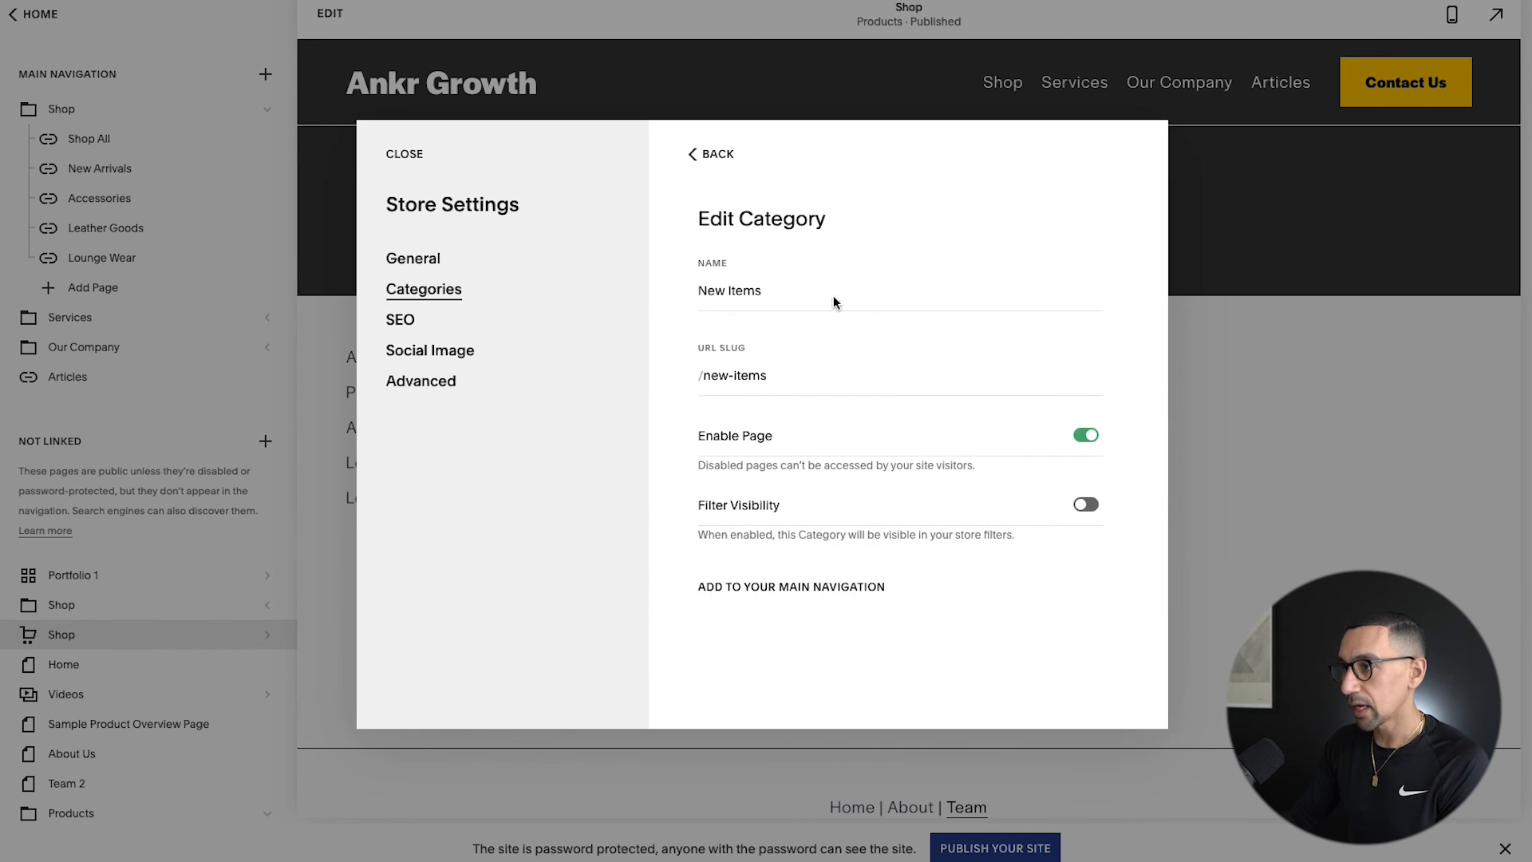
left_click(796, 296)
key("BackSpace")
key("BackSpace")
key("BackSpace")
key("BackSpace")
key("BackSpace")
key("BackSpace")
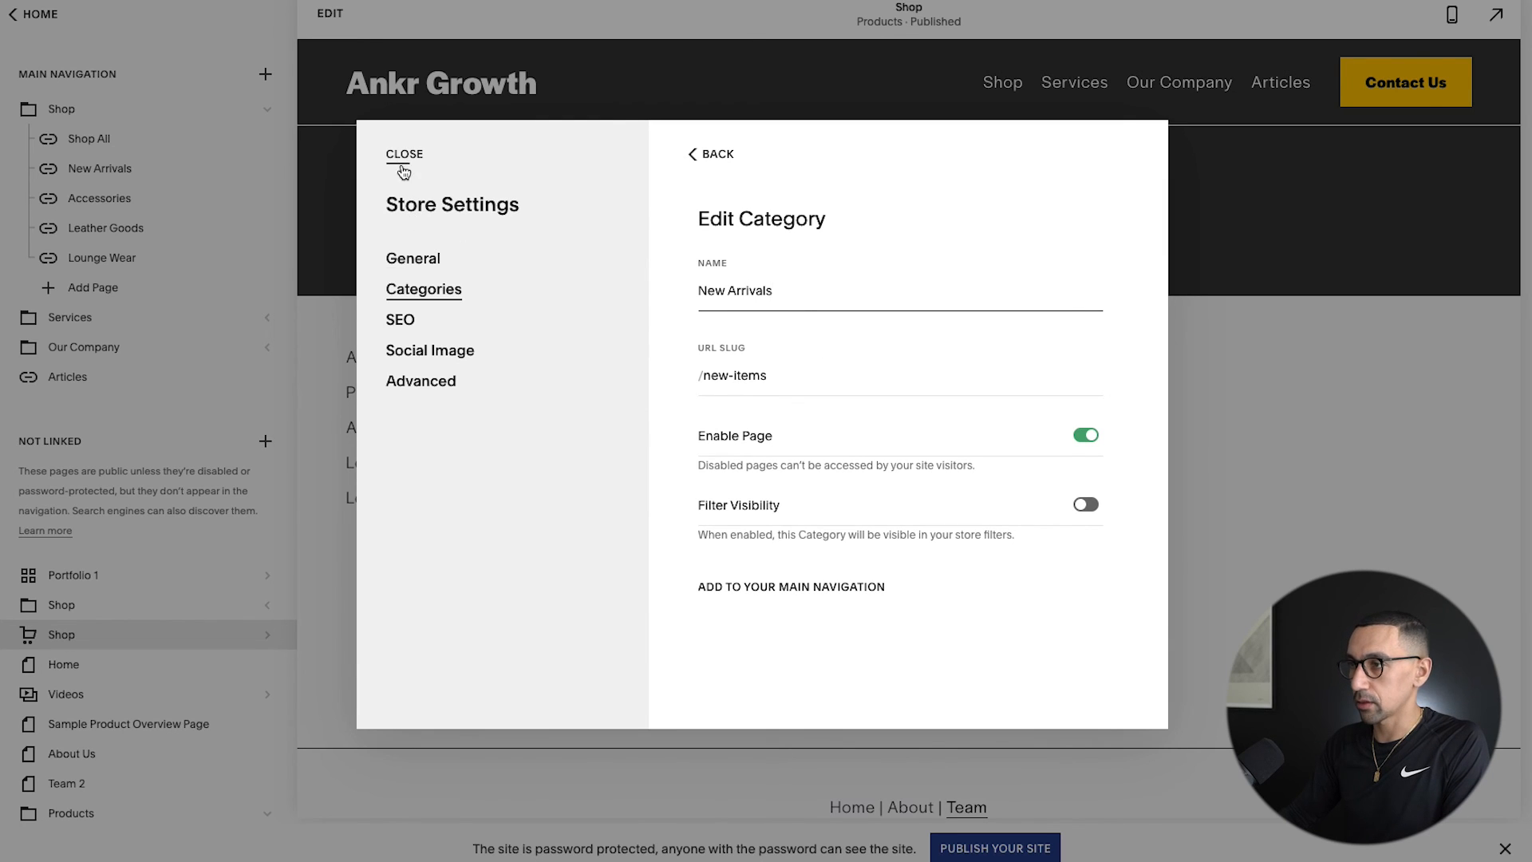
left_click(711, 157)
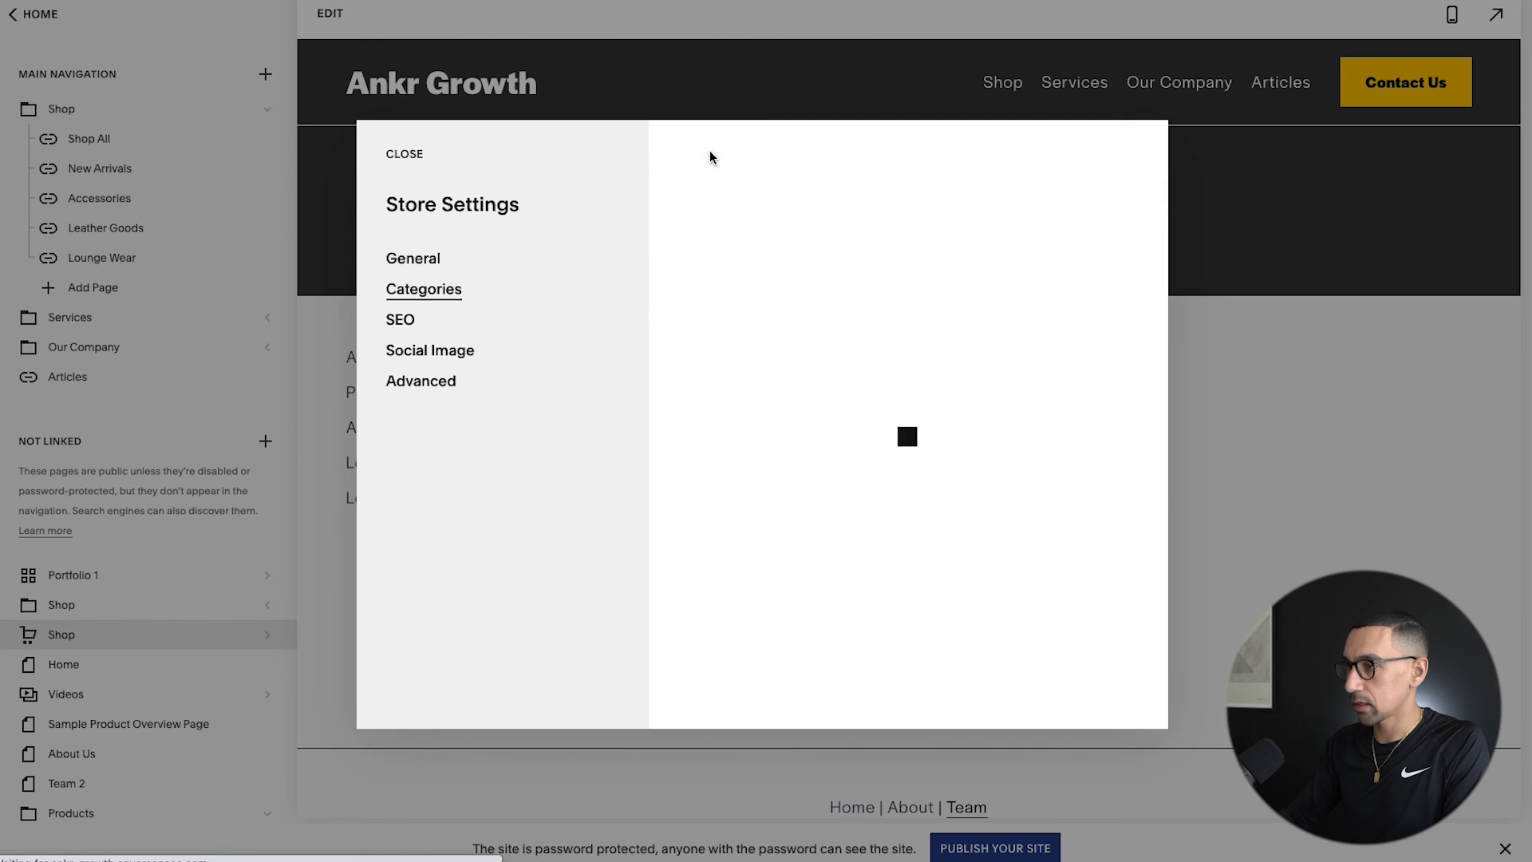
left_click(401, 156)
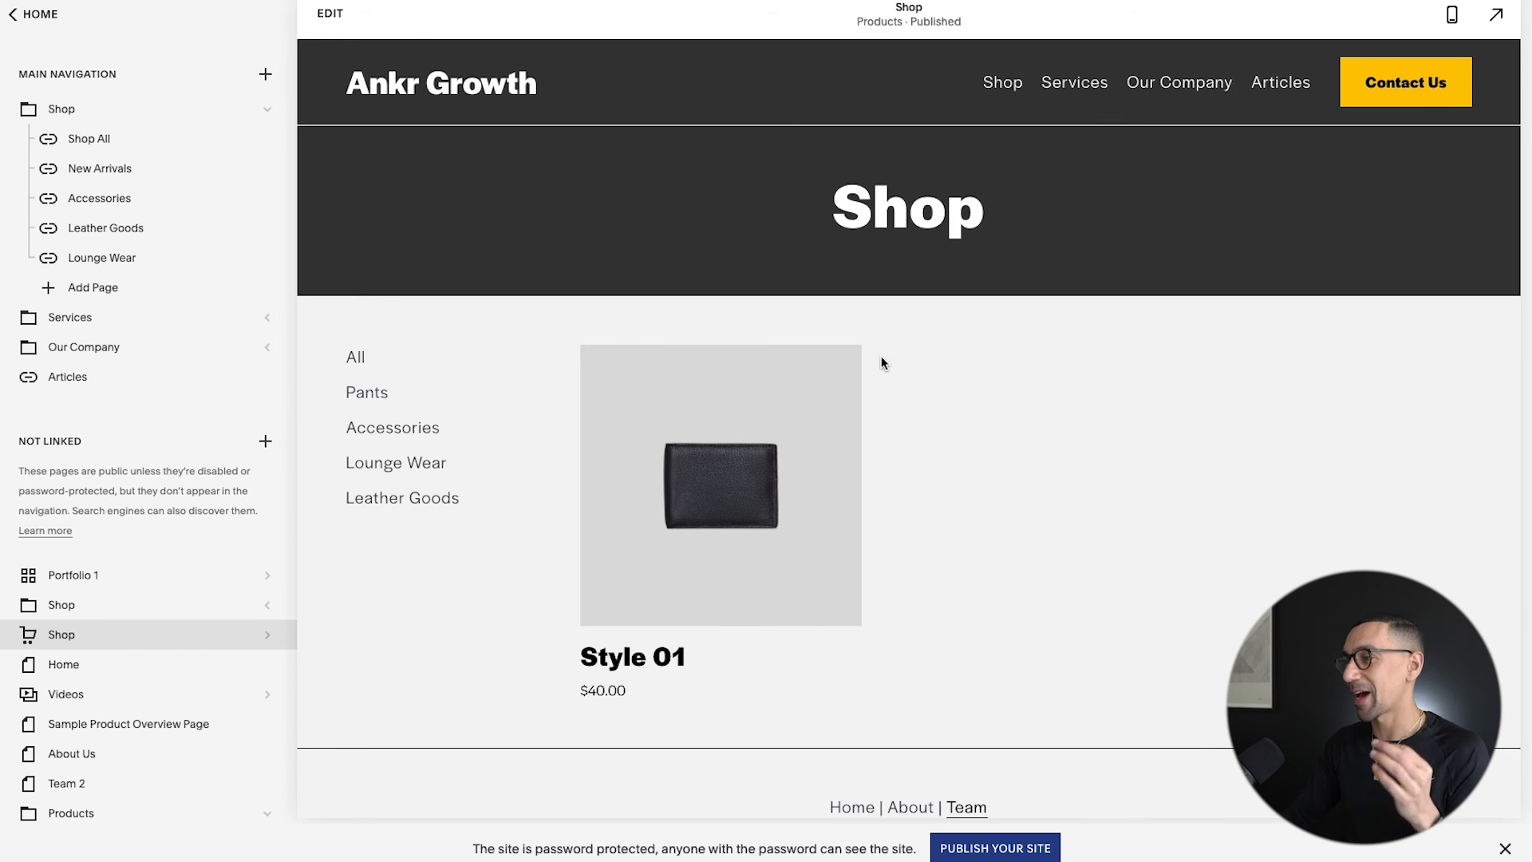
View all products through the site's Shop navigation and open the page types available to add under Not Linked.
mouse_move(1011, 102)
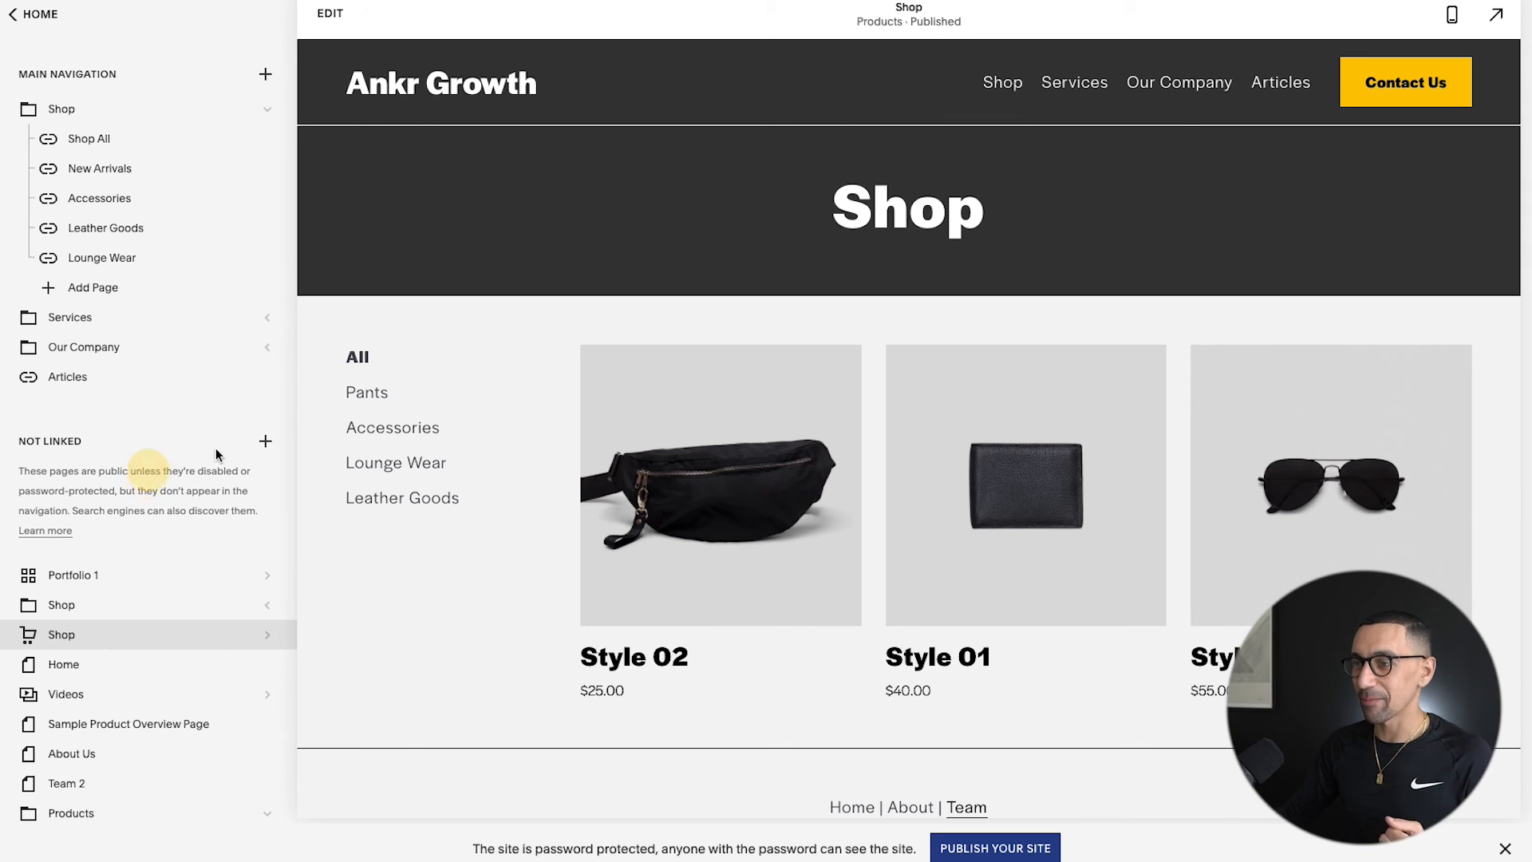
left_click(264, 441)
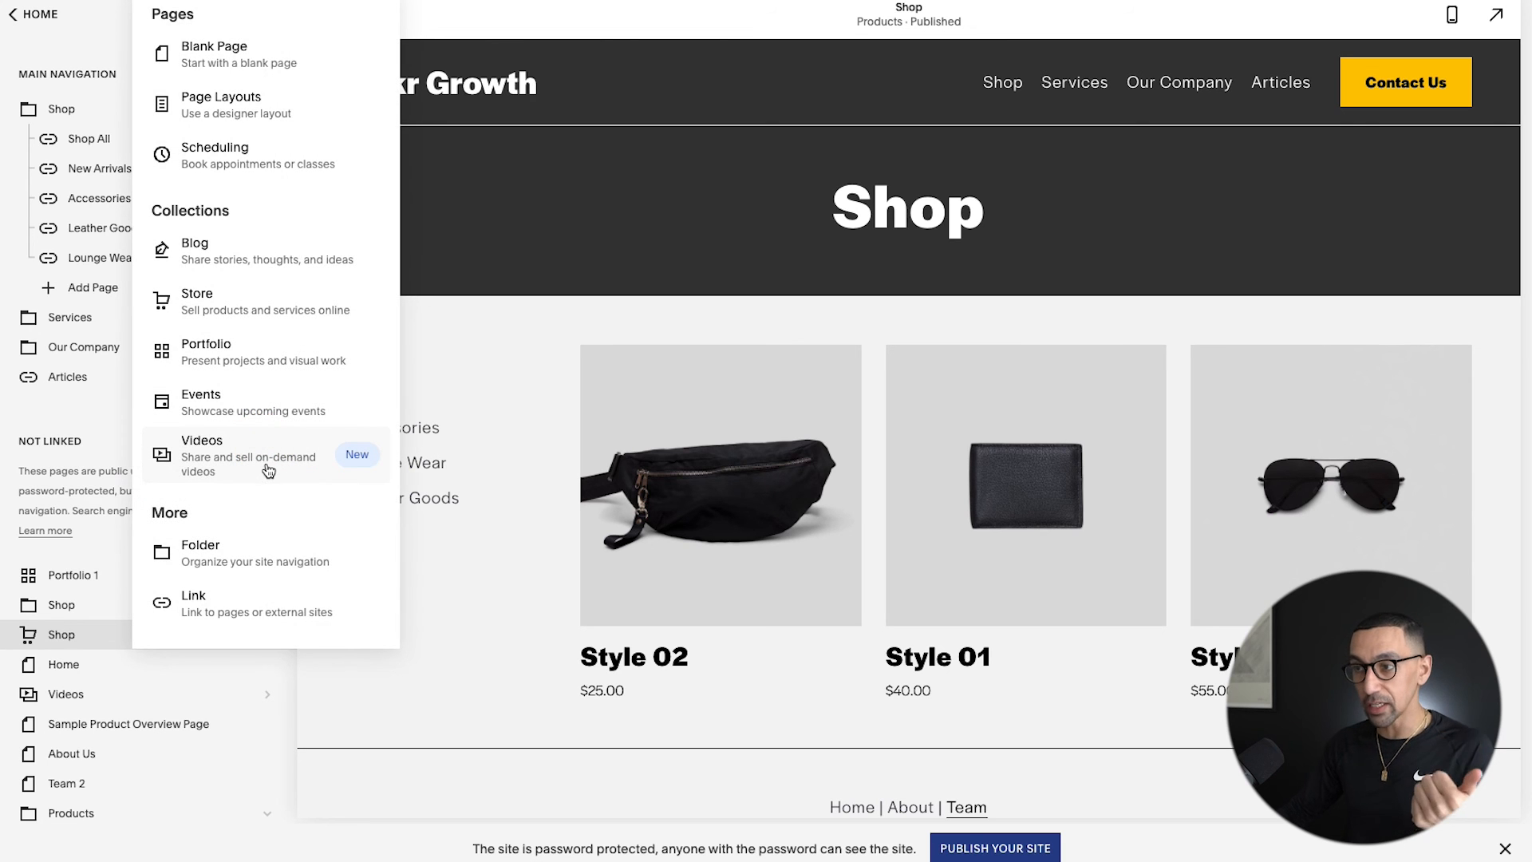